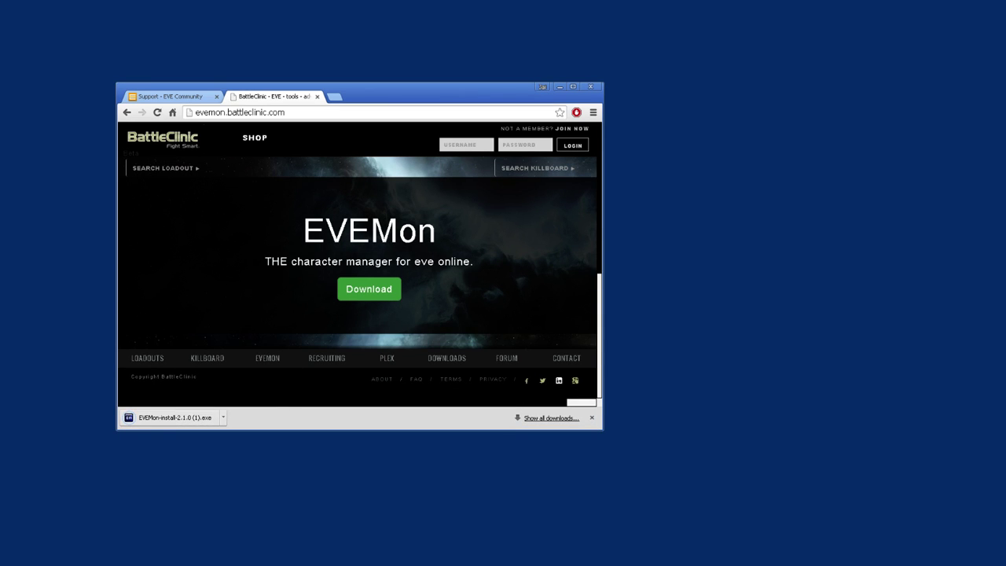
Step: Search the web for "eft eve" in a new browser tab
key(ctrl+t)
text(eft )
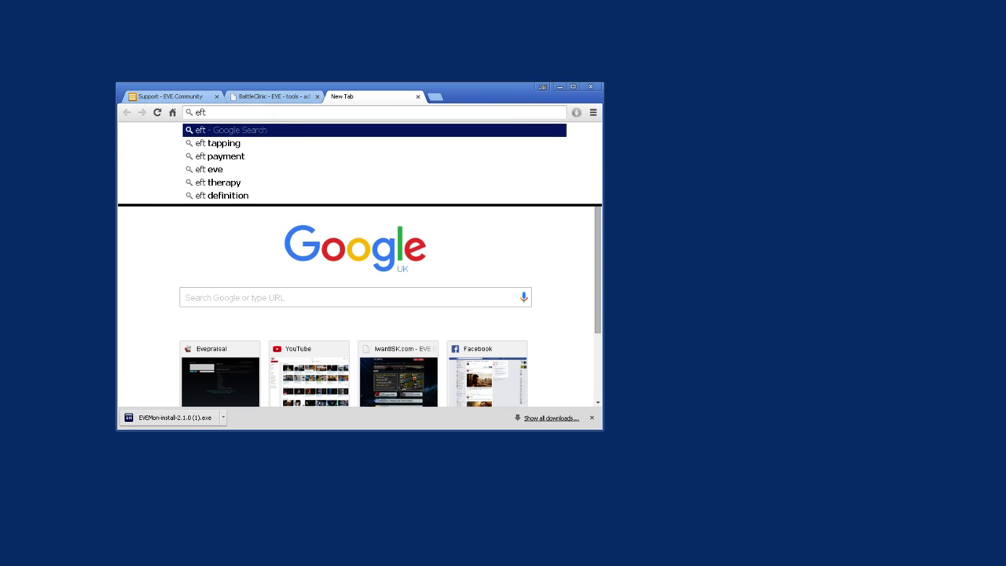
text(eve)
key(Return)
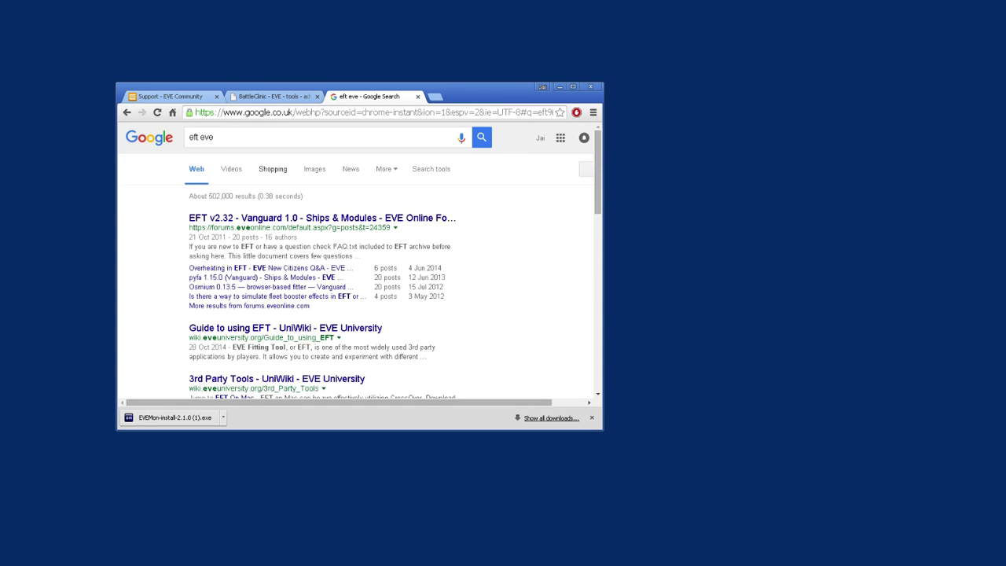
Step: Open the EFT v2.32 forum thread and follow its EFT version 2.32 link to the external download page
click(314, 219)
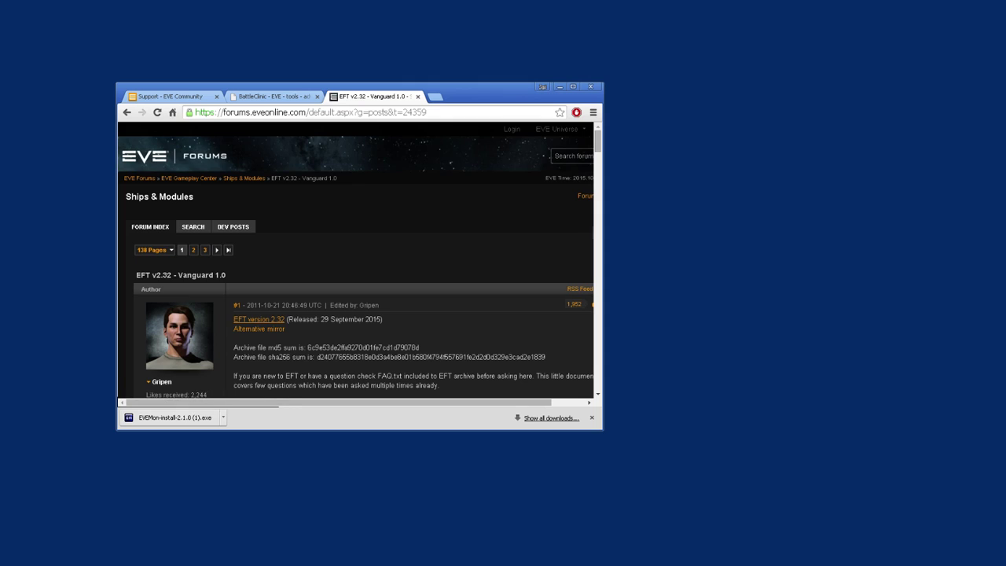
click(260, 319)
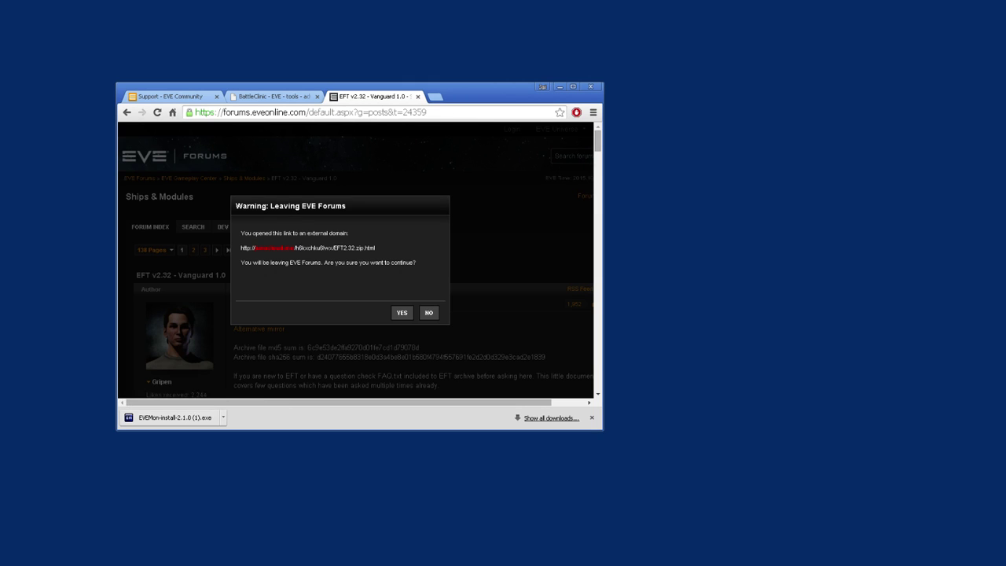
click(401, 312)
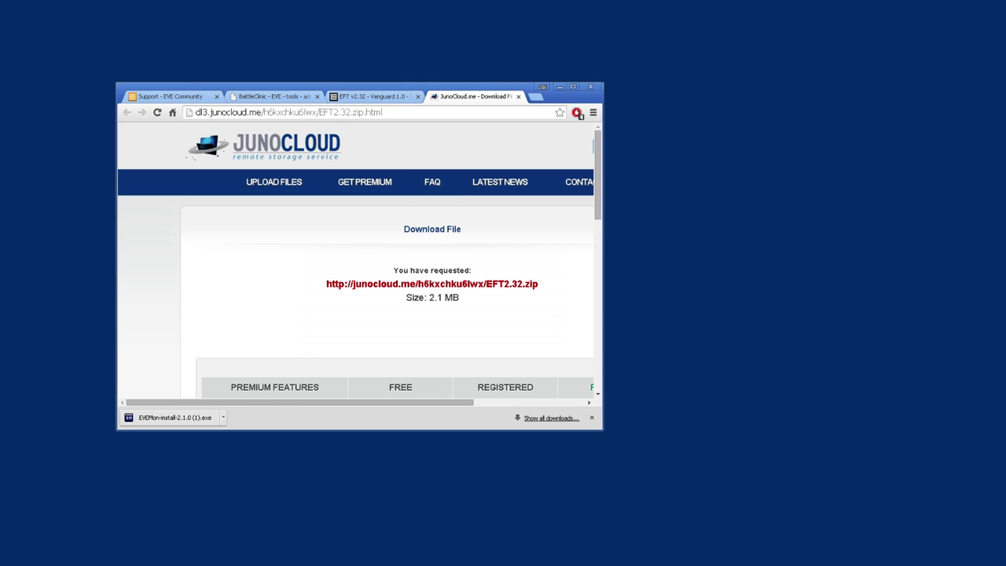
Step: Request the slow download of EFT2.32.zip on the JunoCloud page and fill in the captcha text
key(ctrl+shift+Tab)
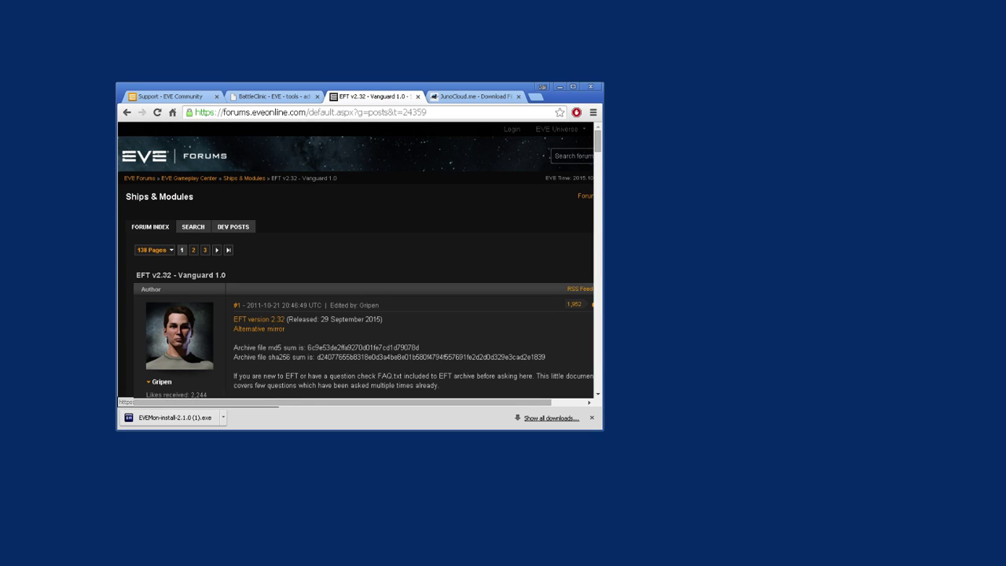
key(ctrl+Tab)
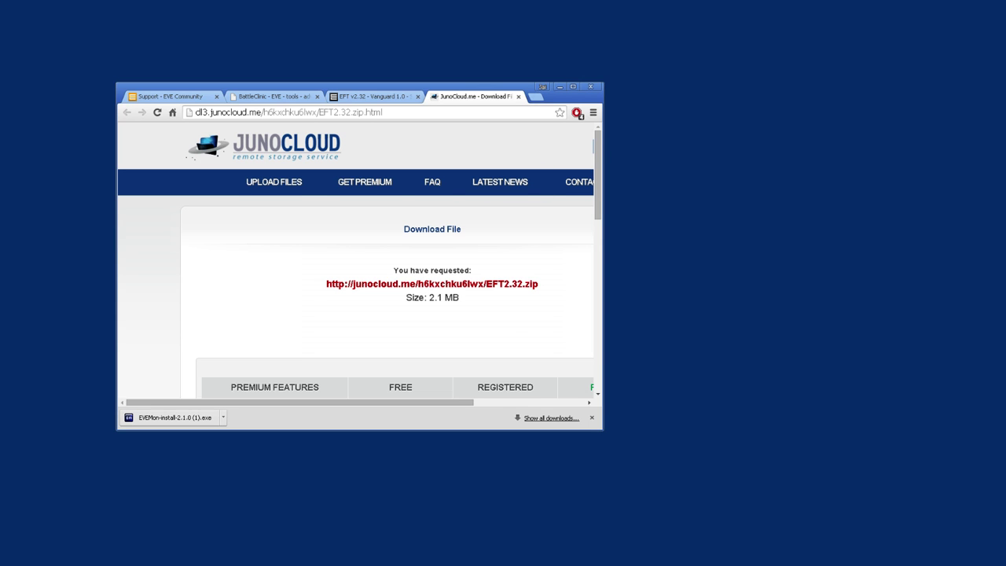
scroll(361, 260, down, 1)
scroll(356, 261, right, 2)
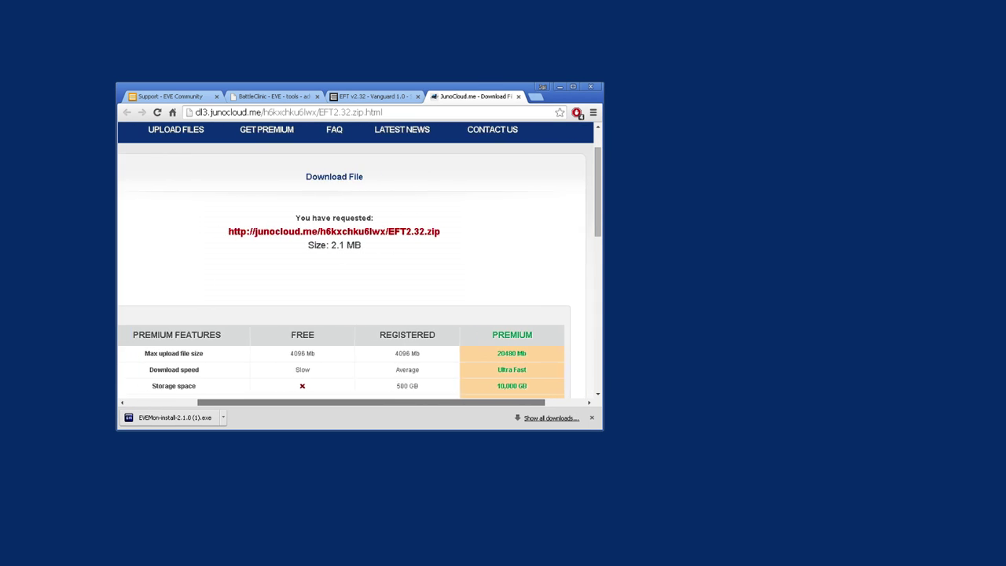
scroll(357, 261, down, 3)
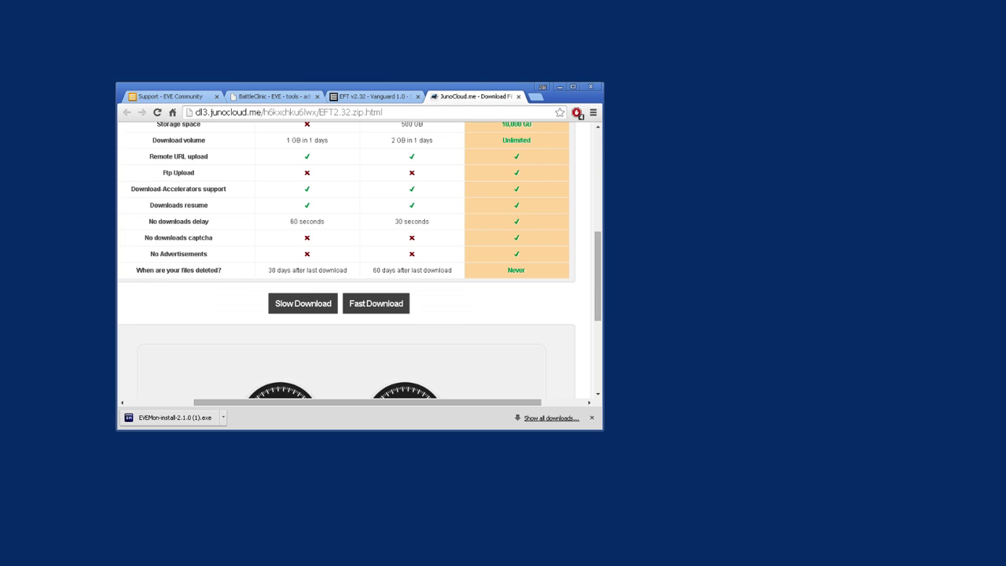
click(303, 304)
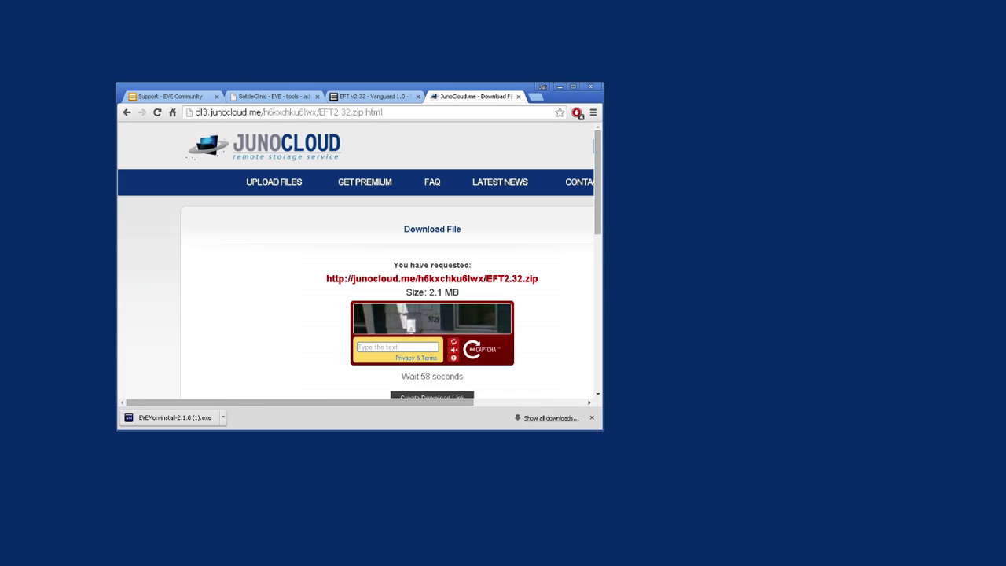
text(5729)
scroll(358, 260, down, 3)
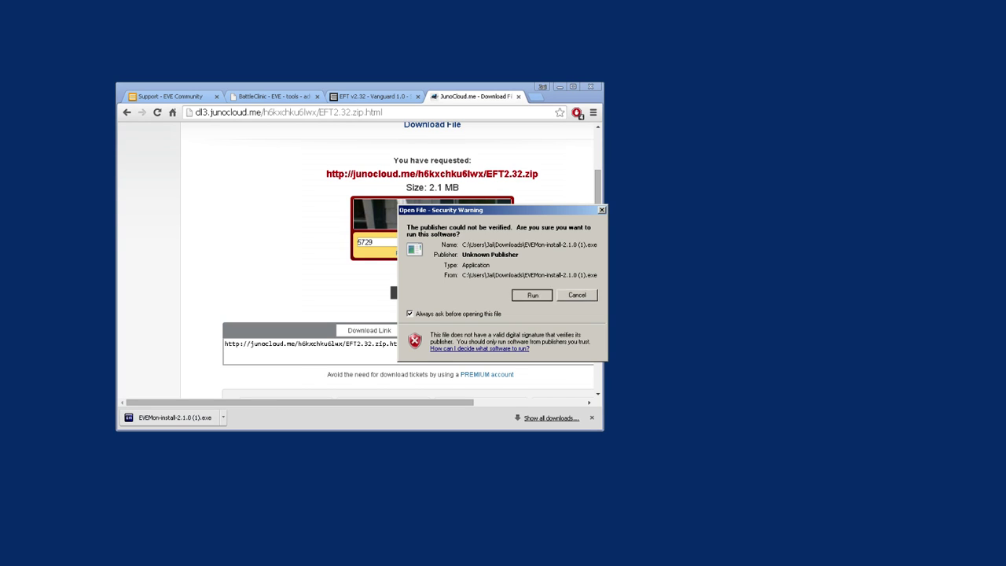
key(Return)
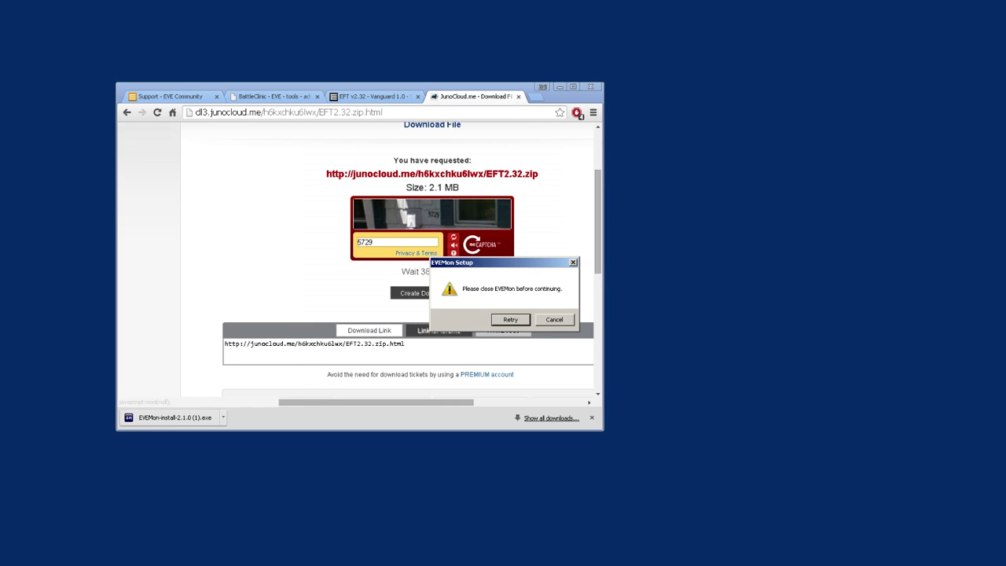
key(Tab)
key(Return)
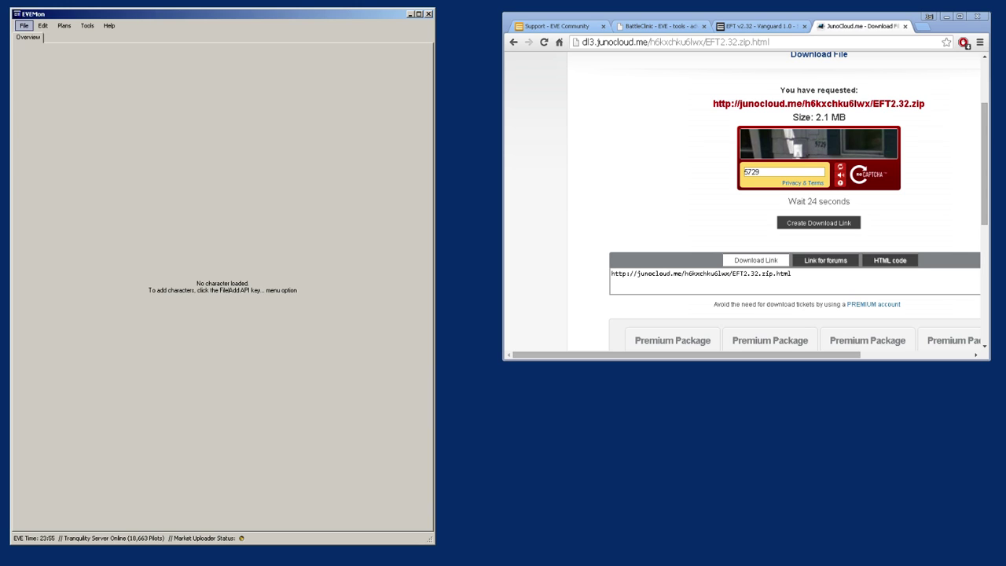
Step: Switch to EVEMon, start adding an API key, and move the API Key Importation dialog clear of the main window's centre
click(24, 26)
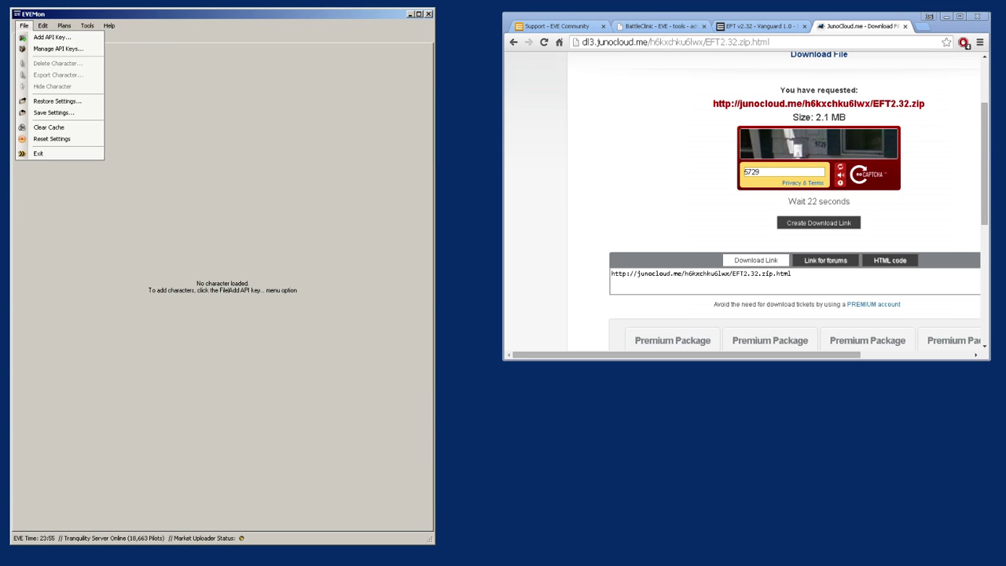
click(52, 37)
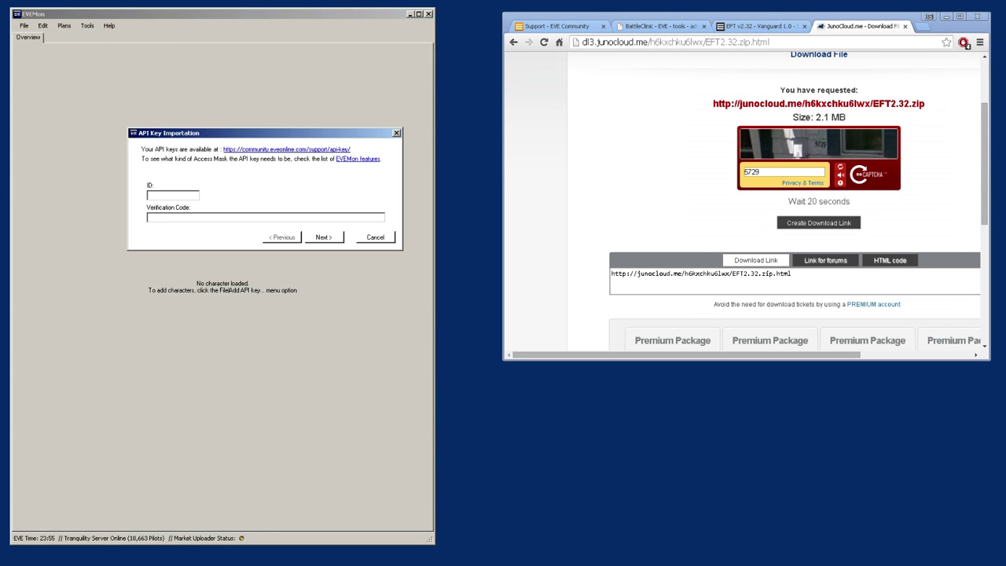
drag(252, 133, 445, 191)
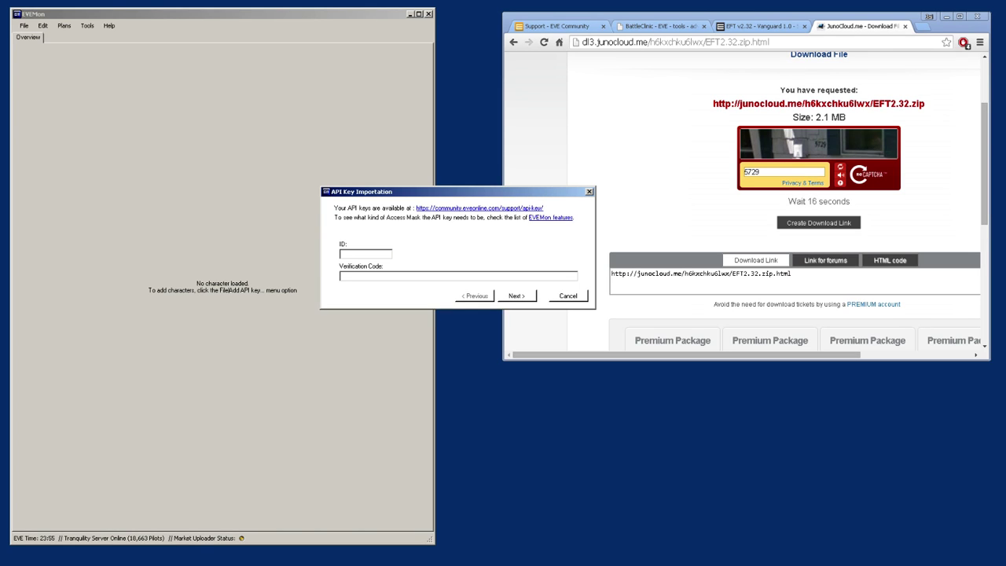
click(480, 209)
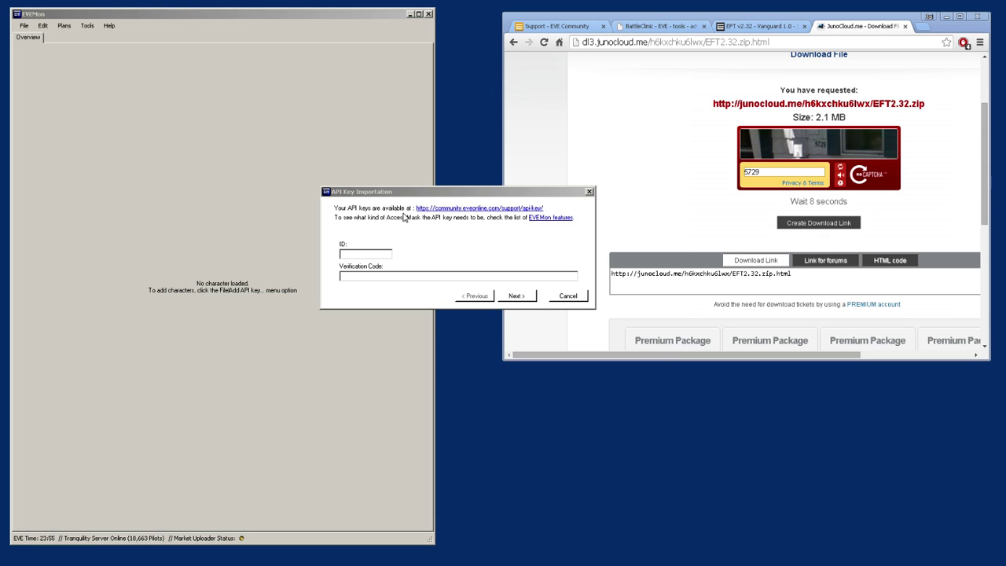
click(469, 195)
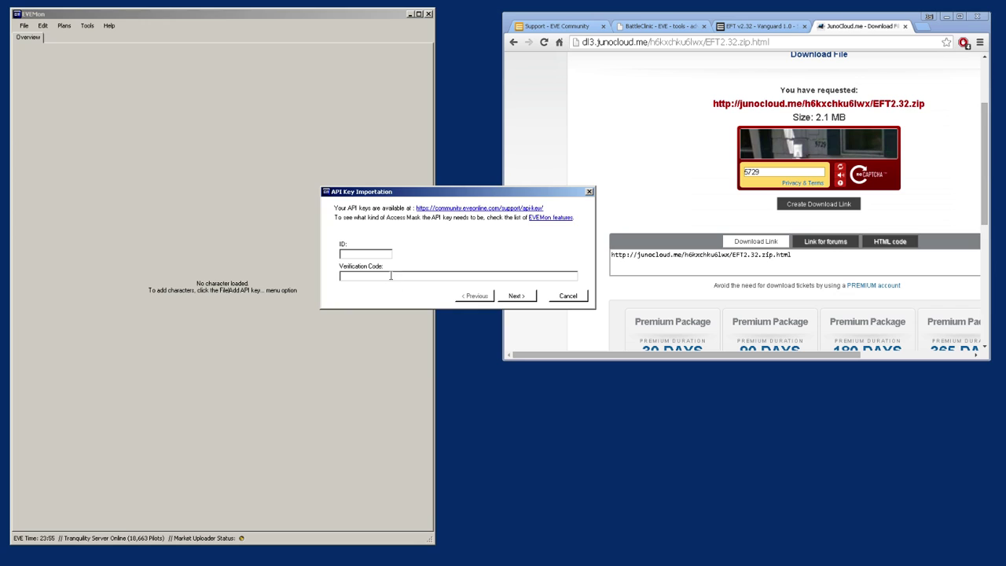
drag(471, 194, 438, 151)
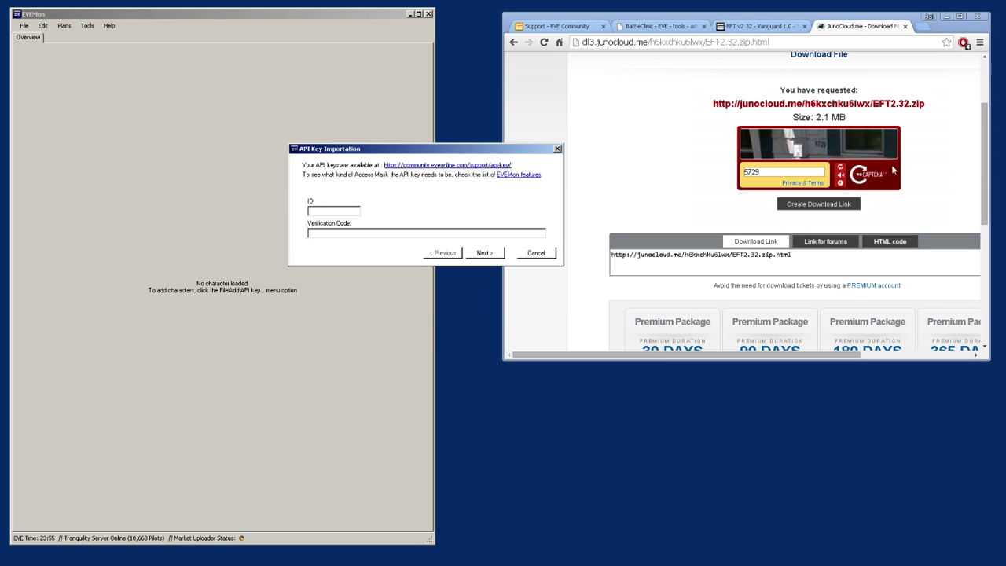
Step: Return to the JunoCloud page in the browser and create the download link for EFT2.32.zip
click(758, 242)
scroll(836, 220, up, 1)
scroll(836, 220, down, 1)
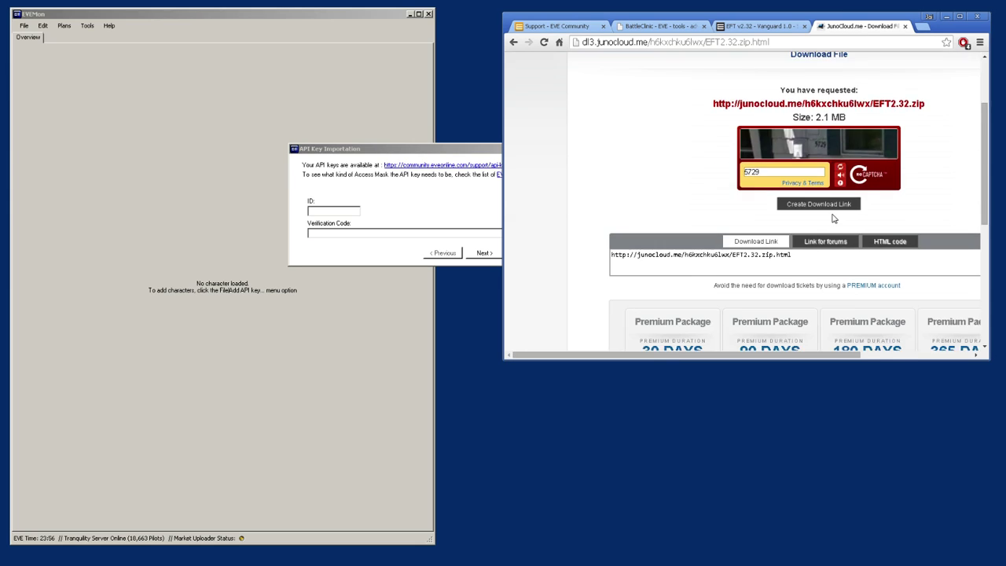
scroll(835, 219, down, 3)
scroll(836, 219, up, 3)
click(825, 210)
Step: Go back to the captcha page, copy the EFT2.32.zip download link, and load it as the page address
click(513, 41)
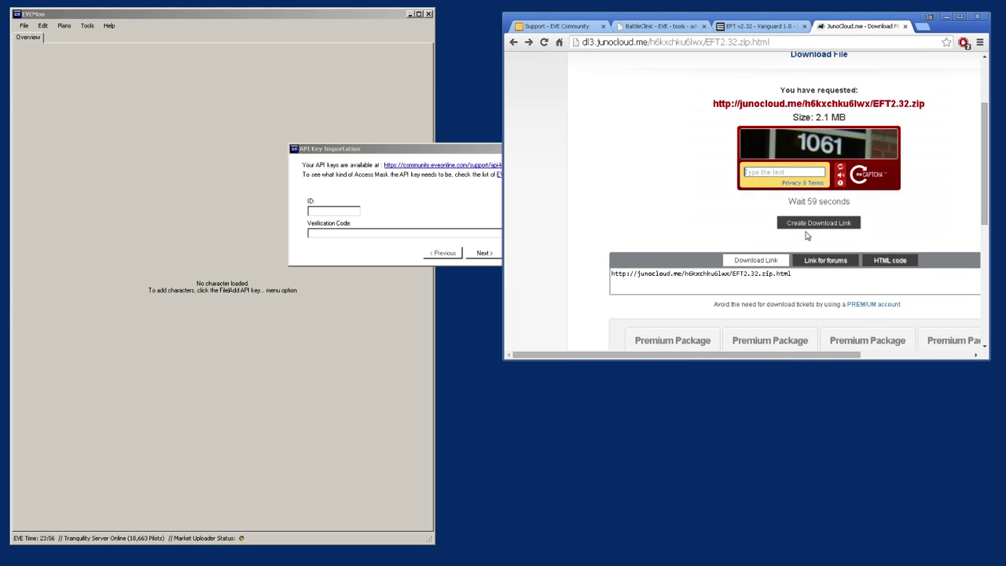
click(794, 274)
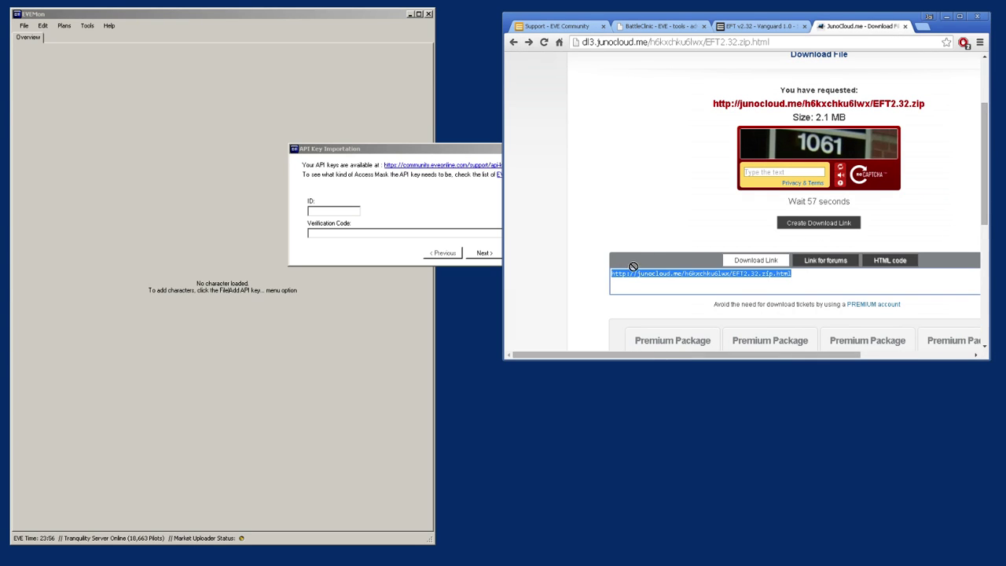
right_click(757, 273)
click(787, 329)
right_click(685, 42)
click(714, 96)
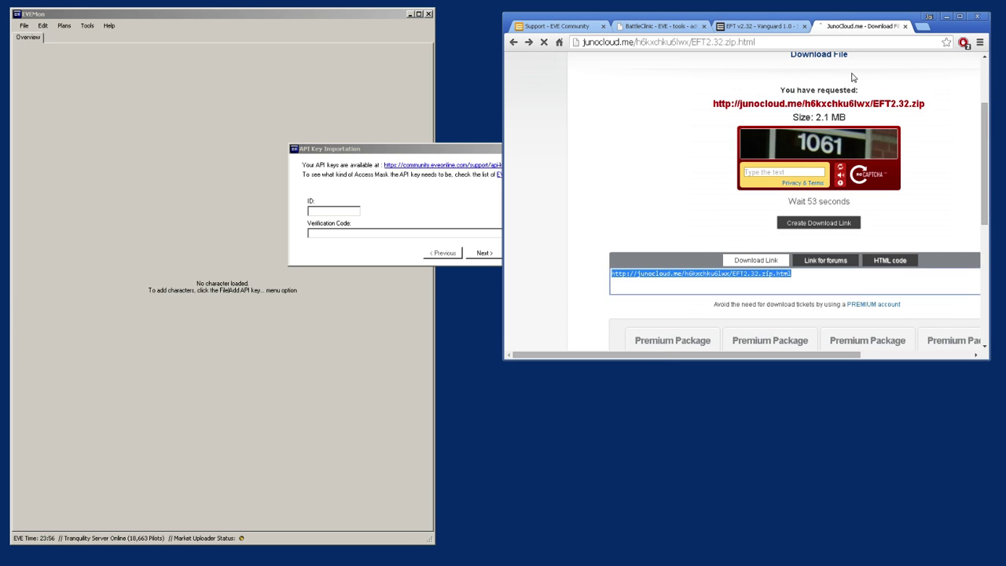
Step: Request the slow download of EFT2.32.zip again from the reloaded file page
scroll(792, 220, down, 1)
scroll(792, 224, down, 3)
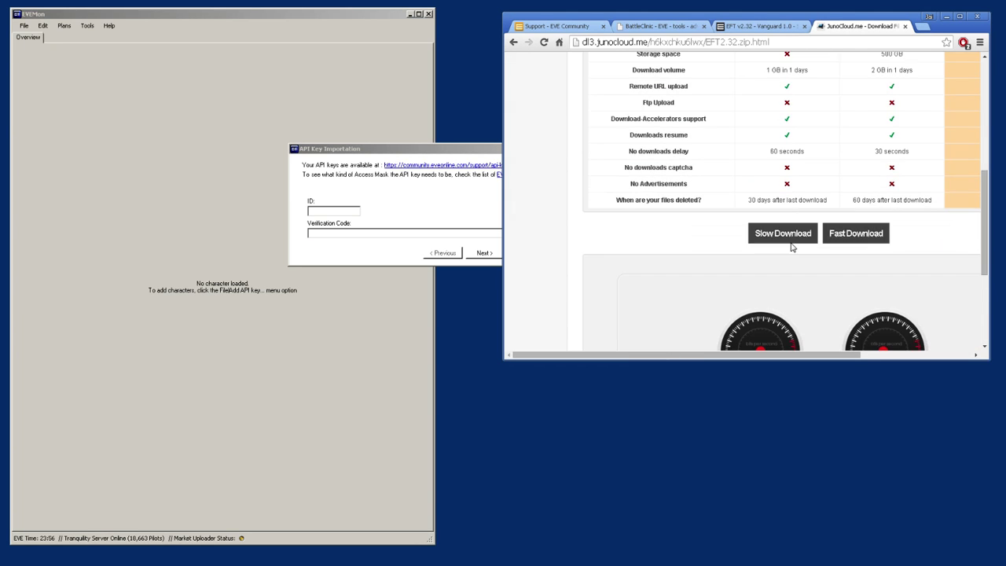
scroll(748, 252, up, 1)
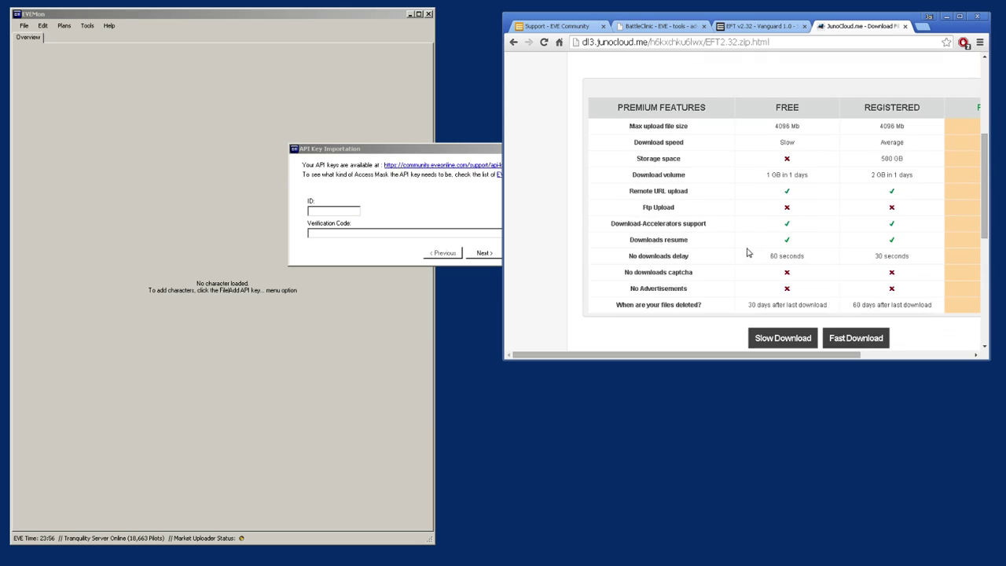
click(784, 338)
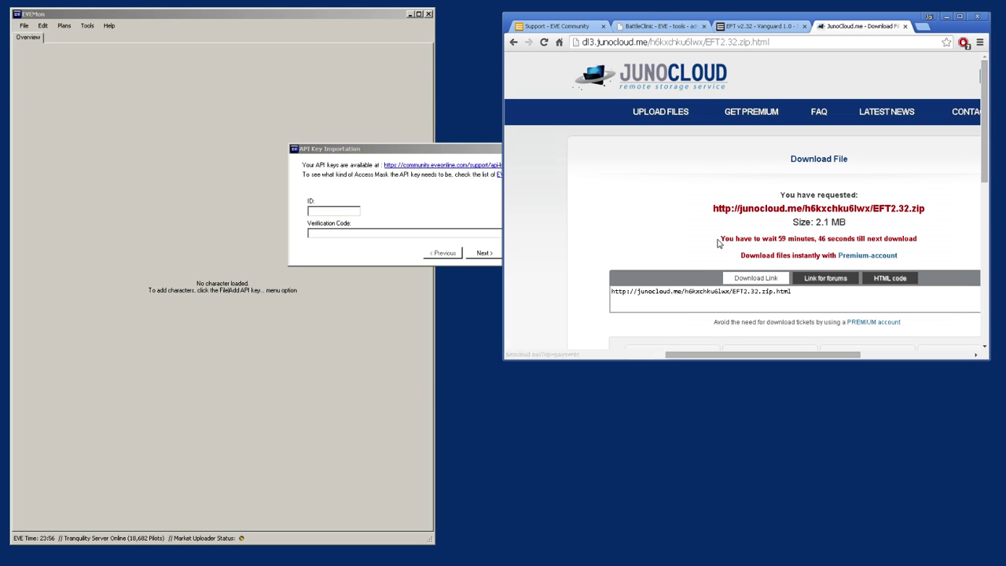
Step: Close the JunoCloud download page and switch to the EVE Community support page
scroll(921, 243, down, 4)
scroll(921, 243, up, 4)
click(905, 26)
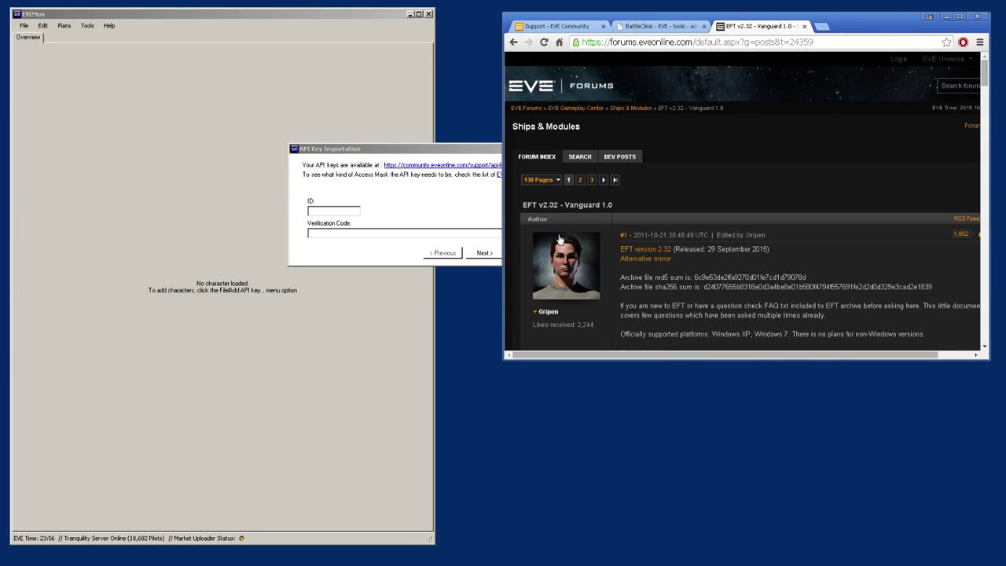
click(554, 26)
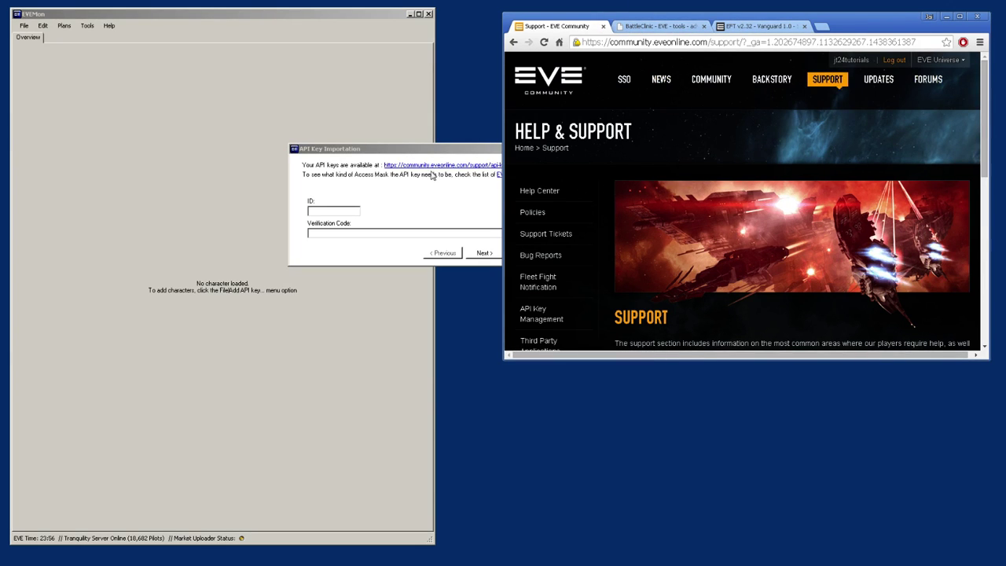
Step: Move the API Key Importation dialog over the EVEMon window and enlarge the browser window so both stay visible
click(346, 156)
drag(345, 150, 164, 129)
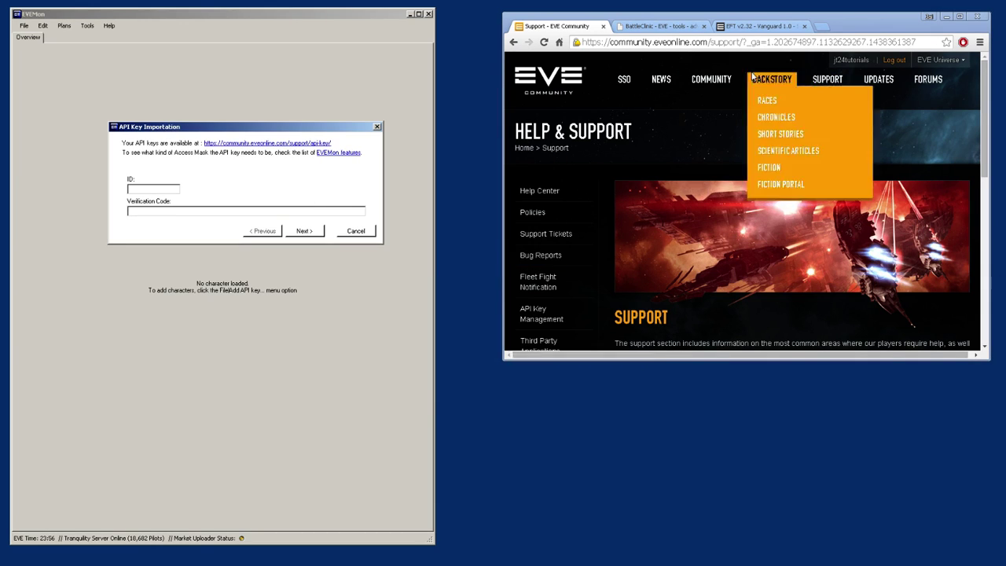
click(504, 357)
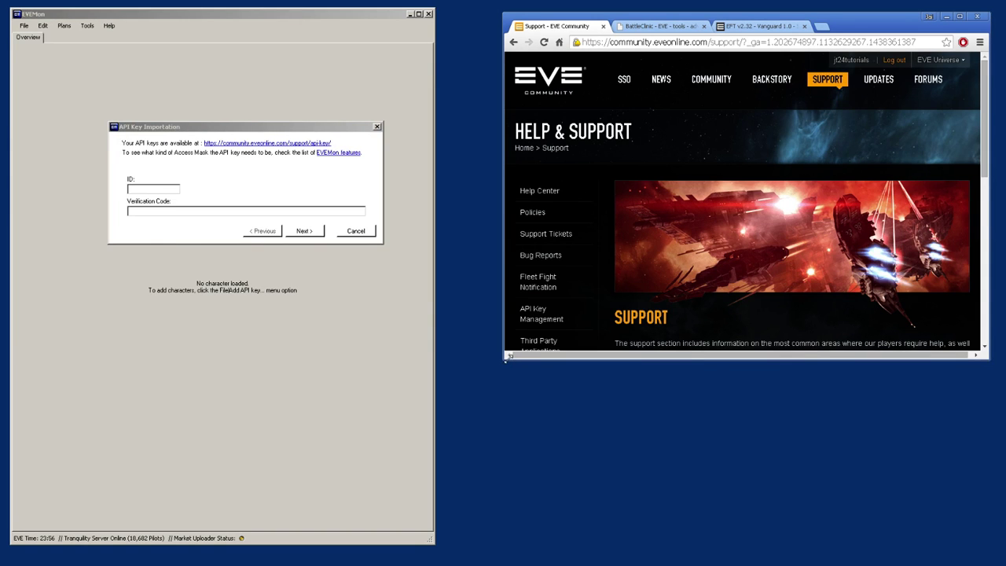
drag(466, 461, 459, 463)
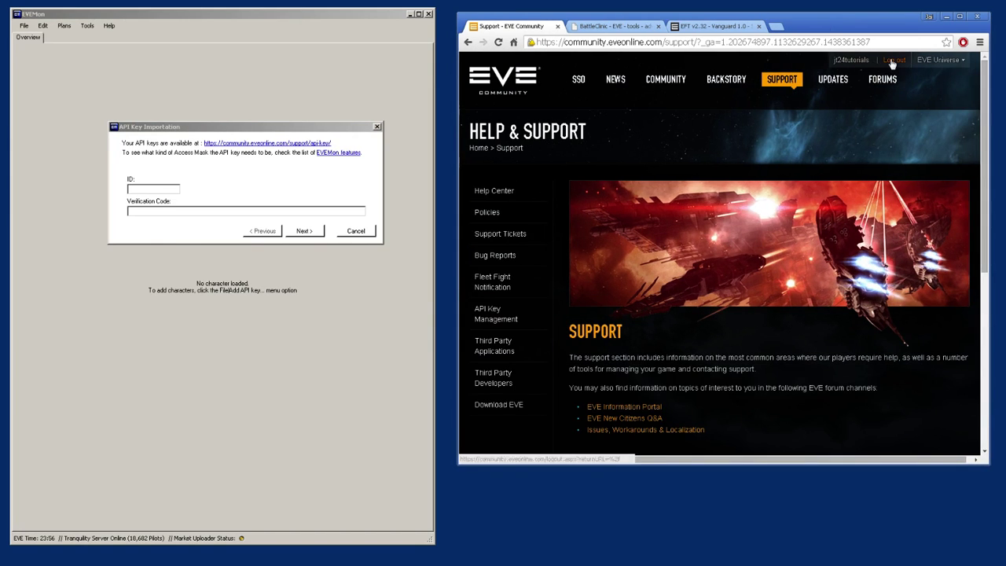
Step: Open the EVE Online help center from the EVE Universe links and look through its support topics for API keys
click(927, 61)
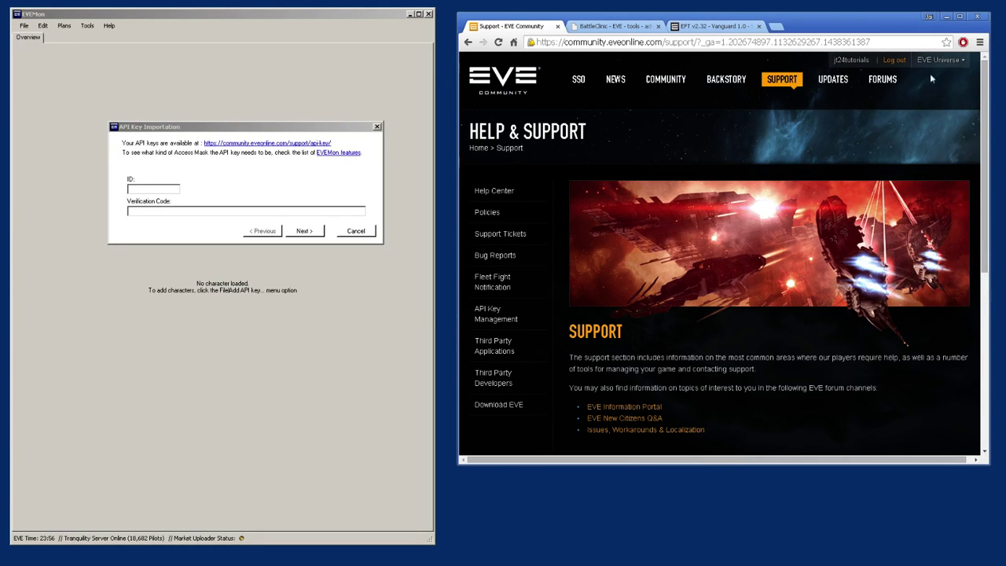
mouse_move(935, 61)
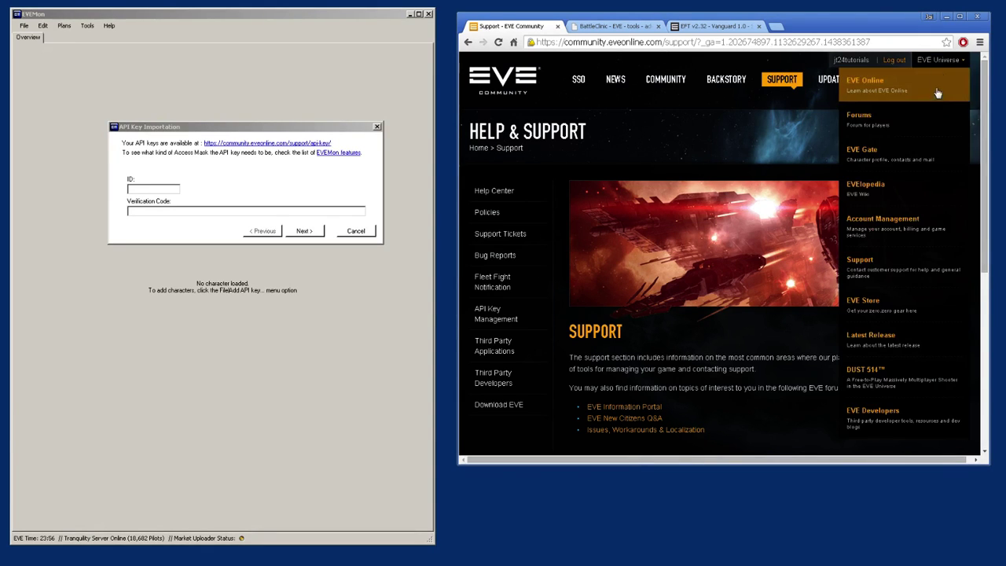
click(877, 271)
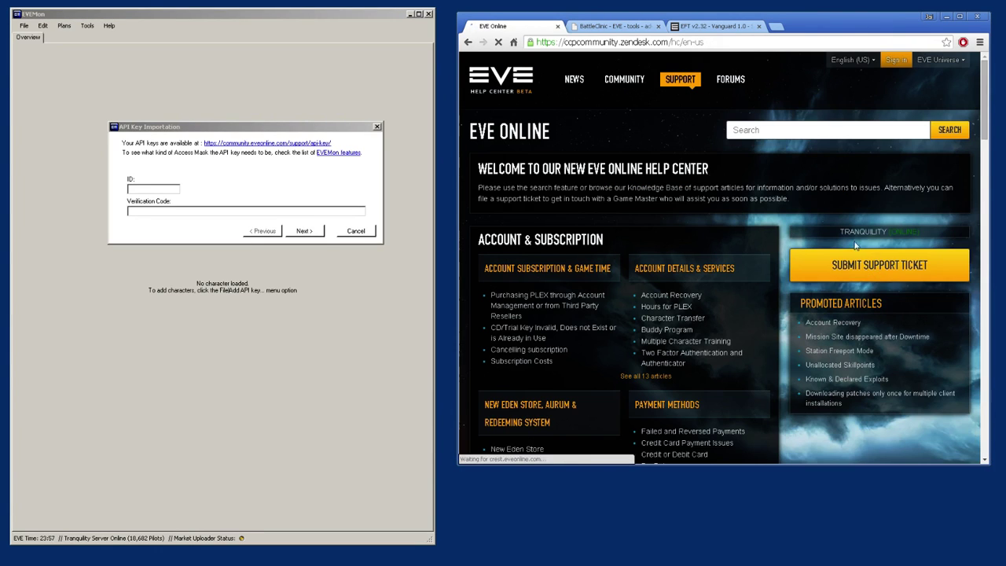
scroll(810, 235, down, 5)
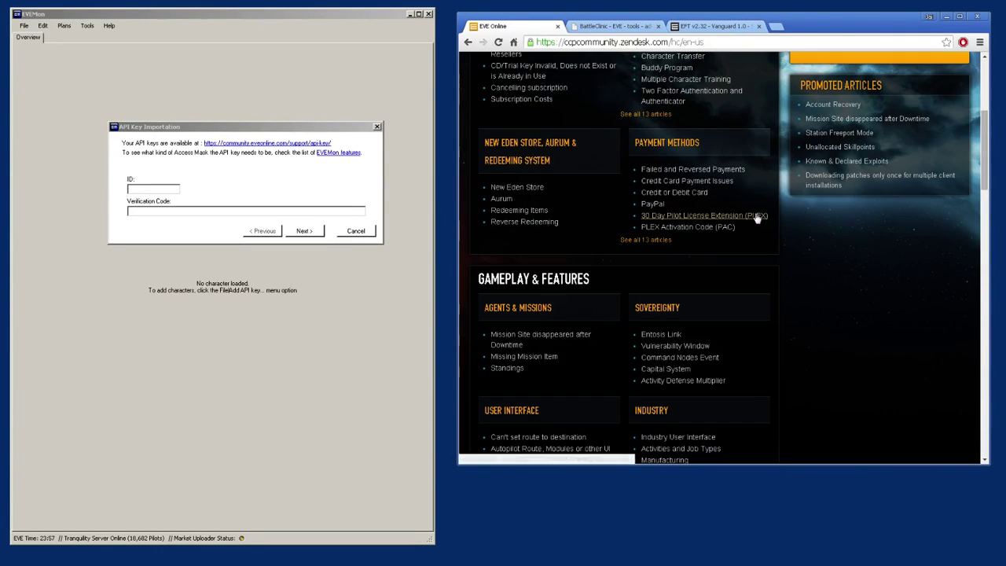
scroll(757, 218, down, 5)
scroll(756, 219, up, 8)
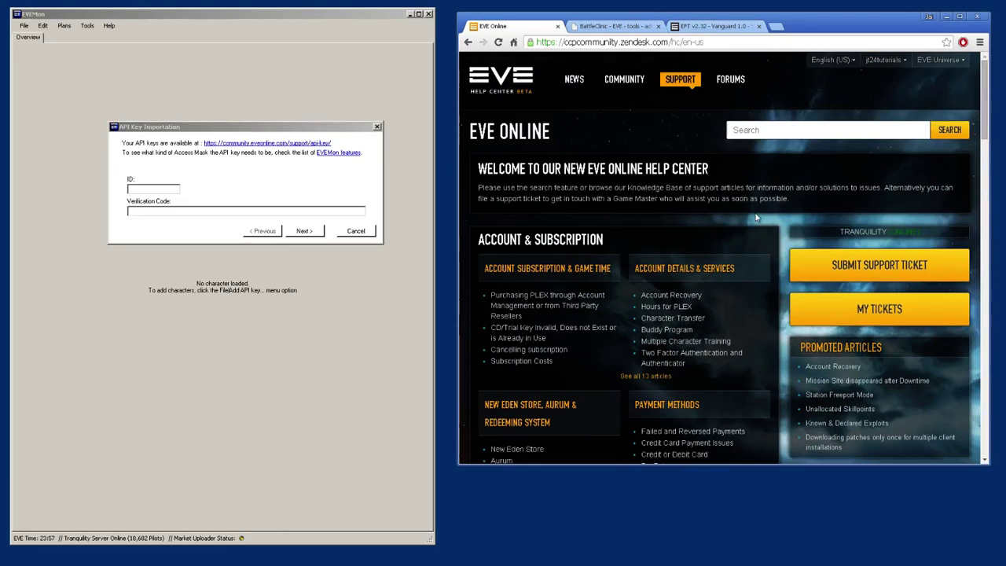
click(832, 62)
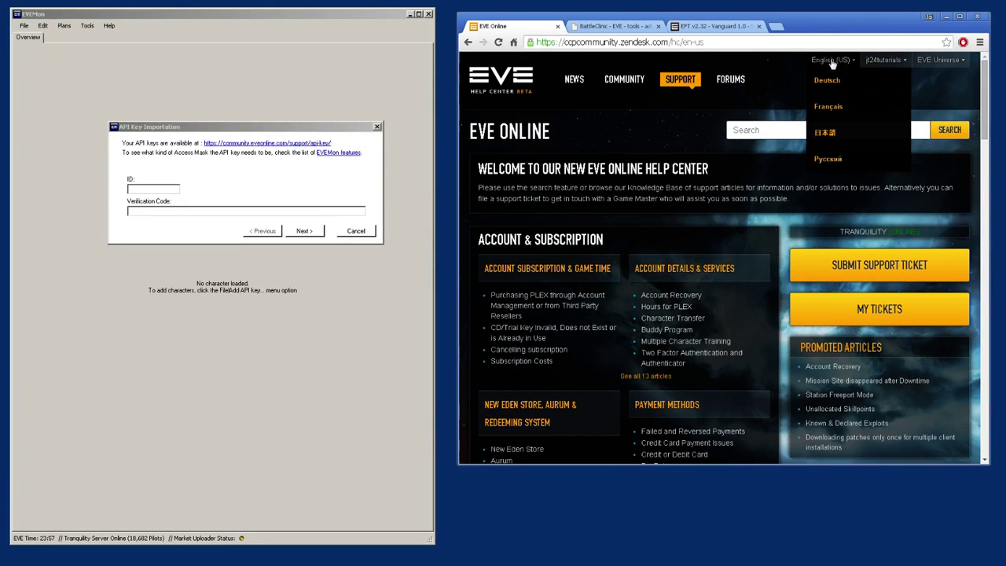
Step: Go to the EVE Online Account Management site and log in to the account
click(955, 62)
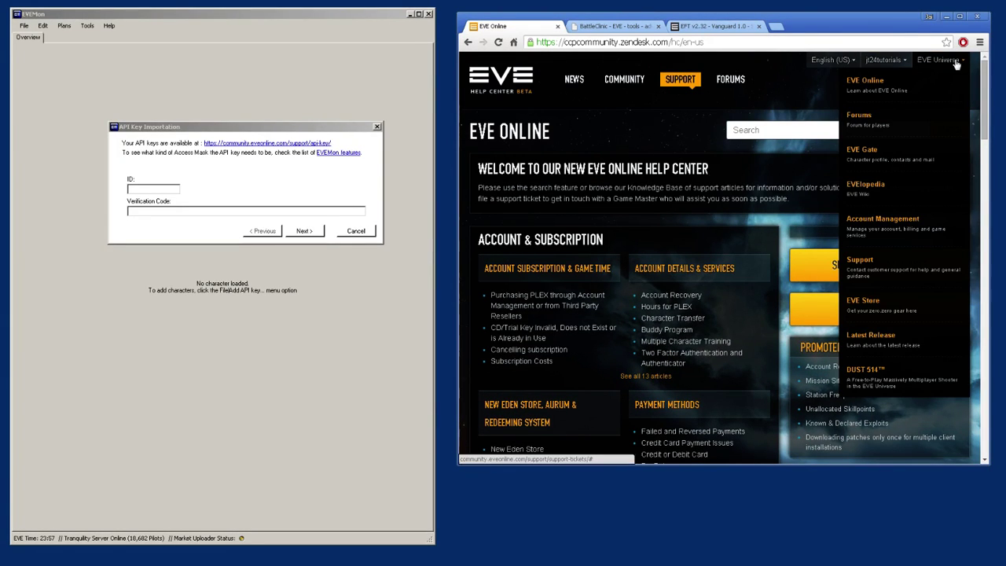
click(873, 224)
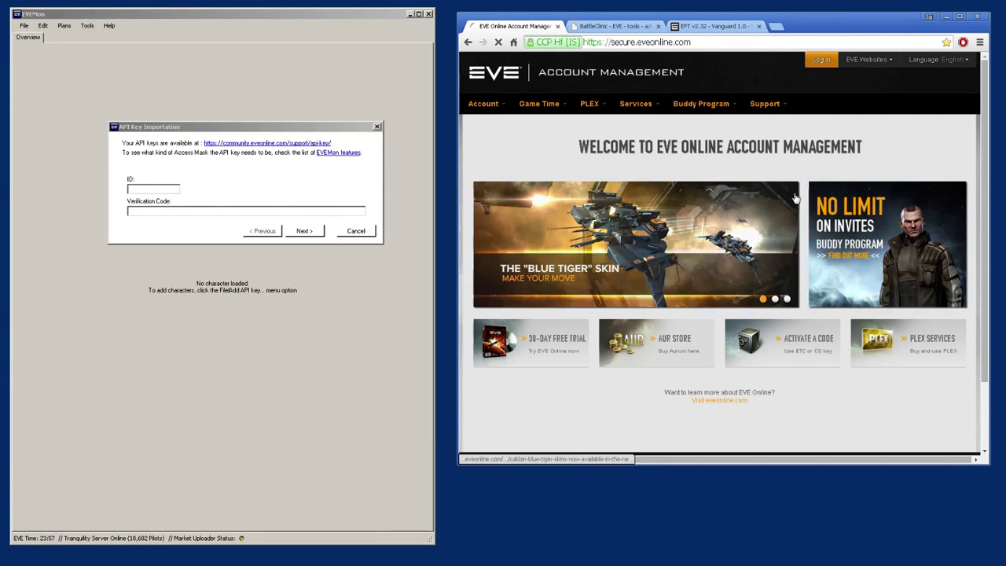
click(821, 60)
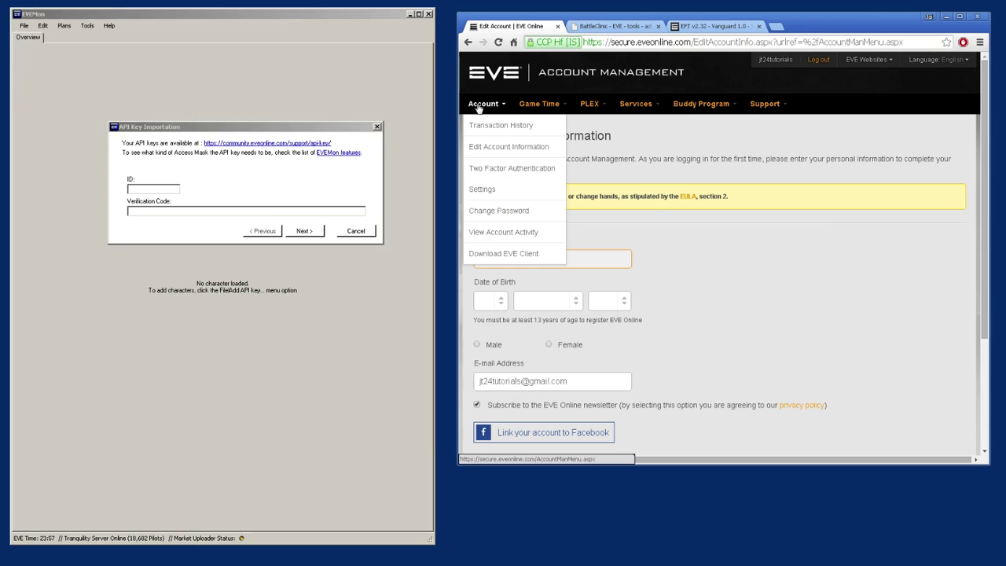
Step: Open API Key Management from the account site's support links and start creating a customizable API key
mouse_move(555, 109)
mouse_move(762, 105)
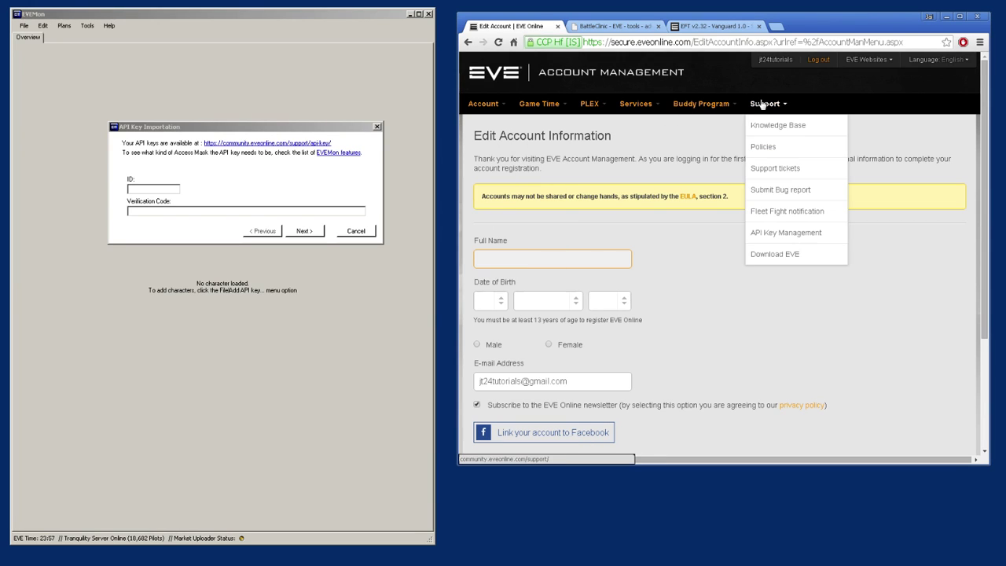
click(782, 235)
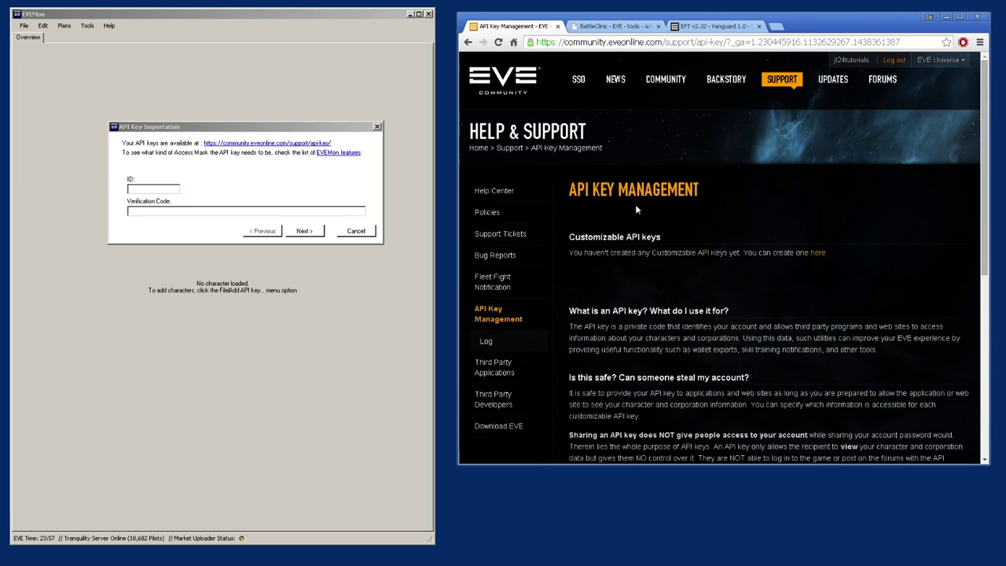
scroll(561, 225, down, 1)
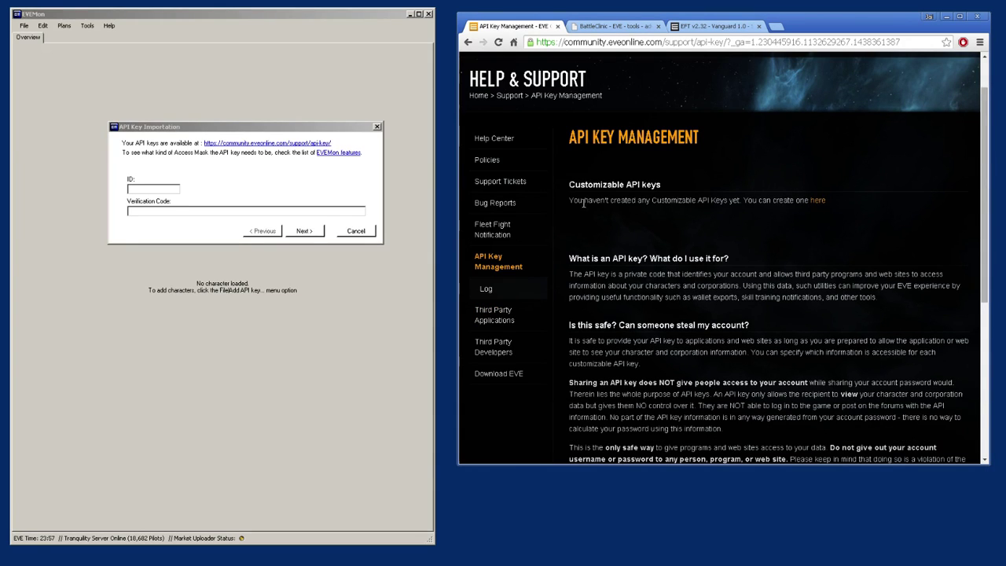
click(816, 201)
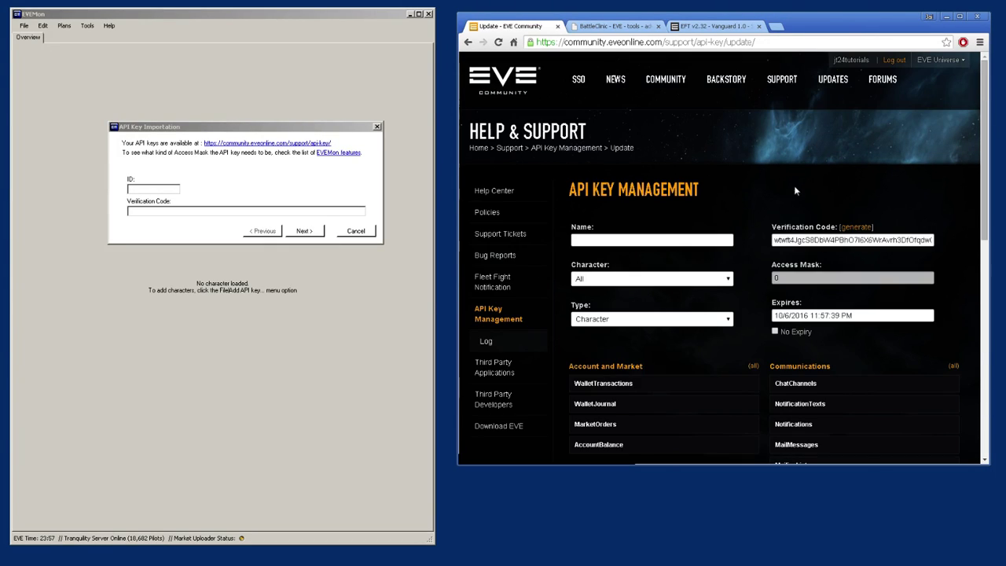
Step: Name the new API key "Tutorial API" and choose All for its characters and Character for its type
click(666, 237)
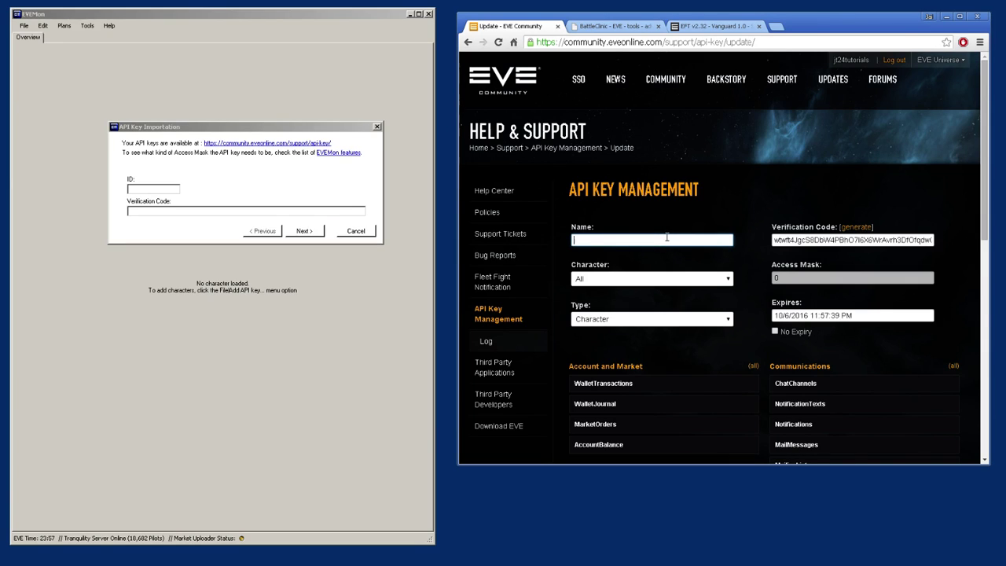
text(Tutori)
text(al API)
click(641, 216)
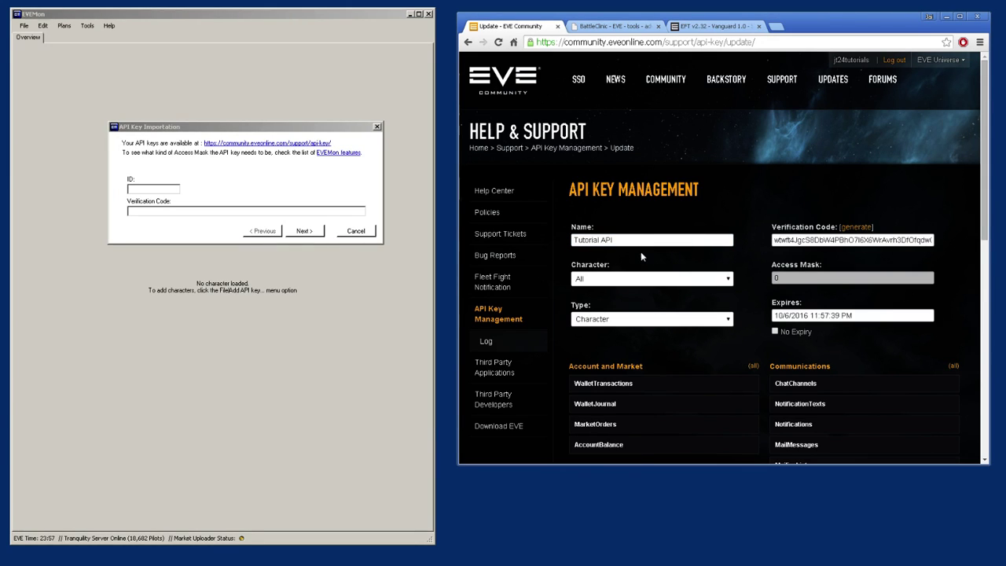
click(623, 279)
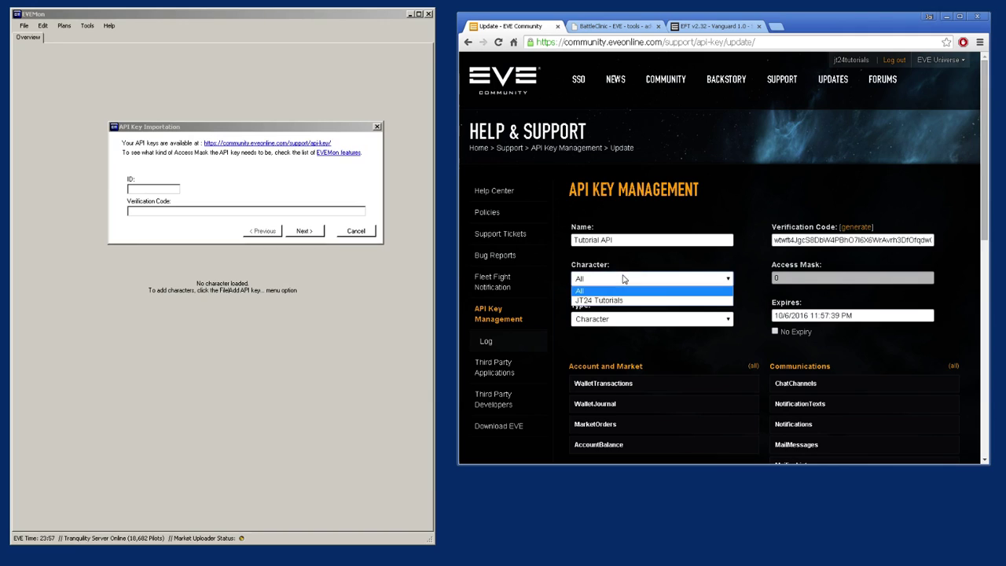
click(670, 292)
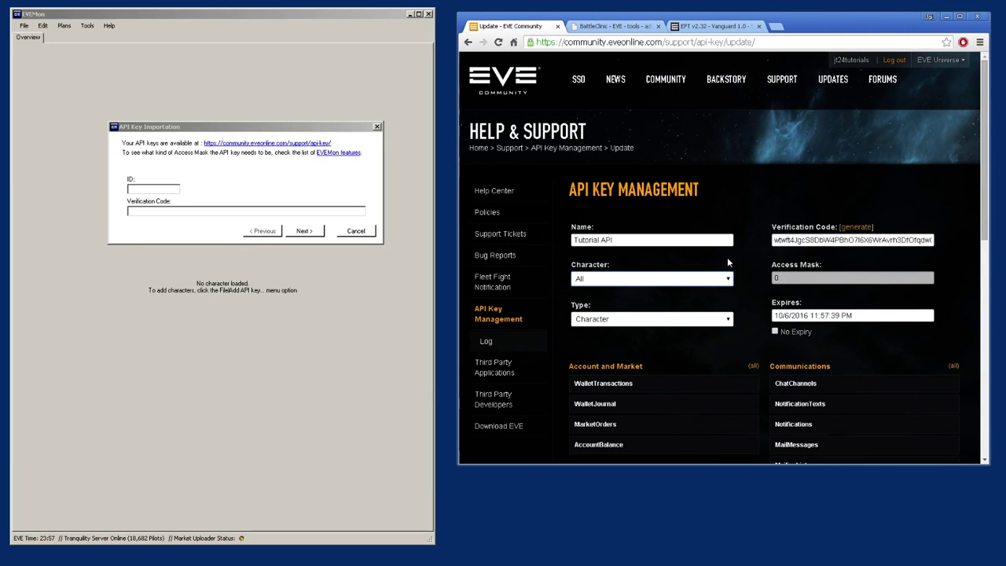
scroll(754, 286, down, 2)
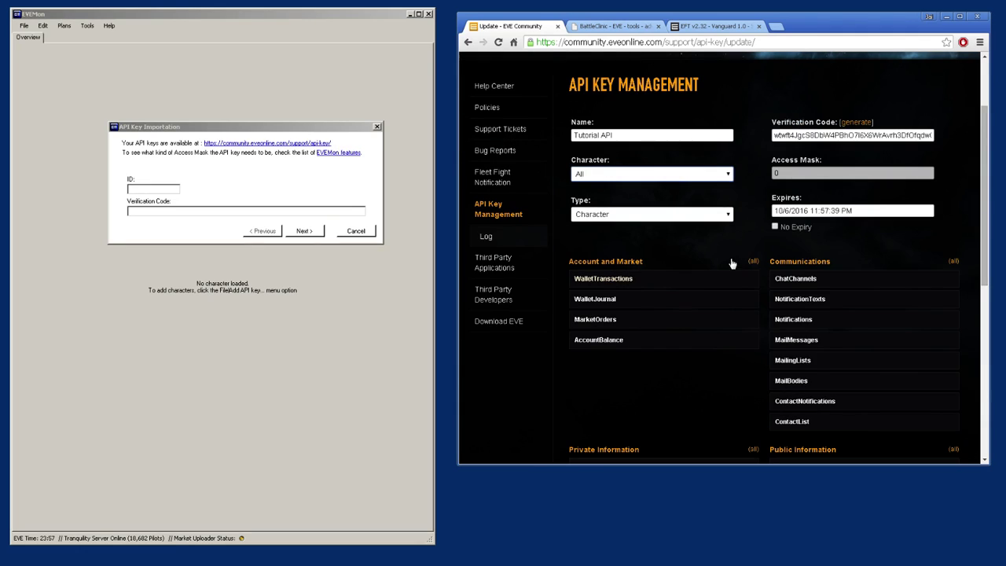
click(650, 217)
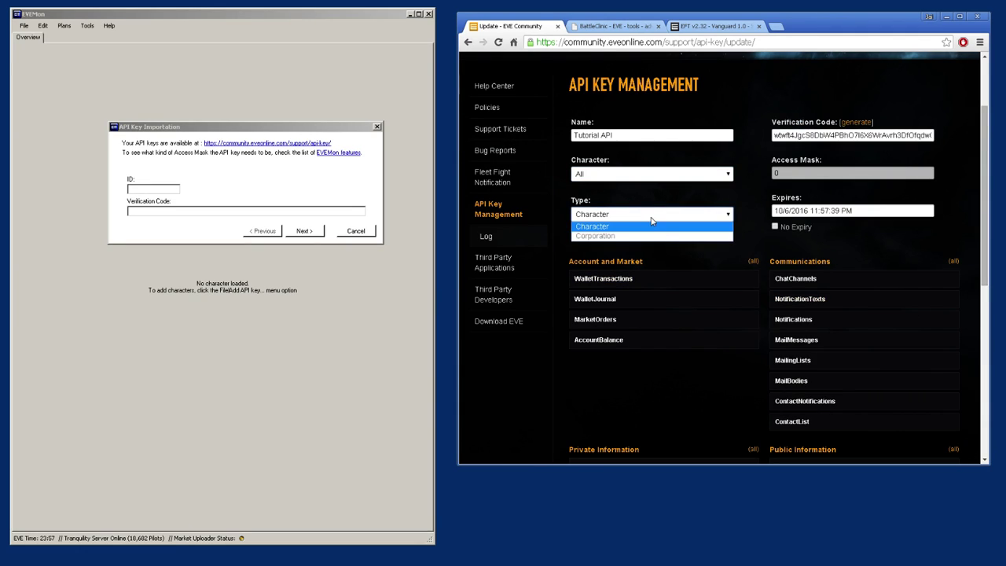
click(594, 228)
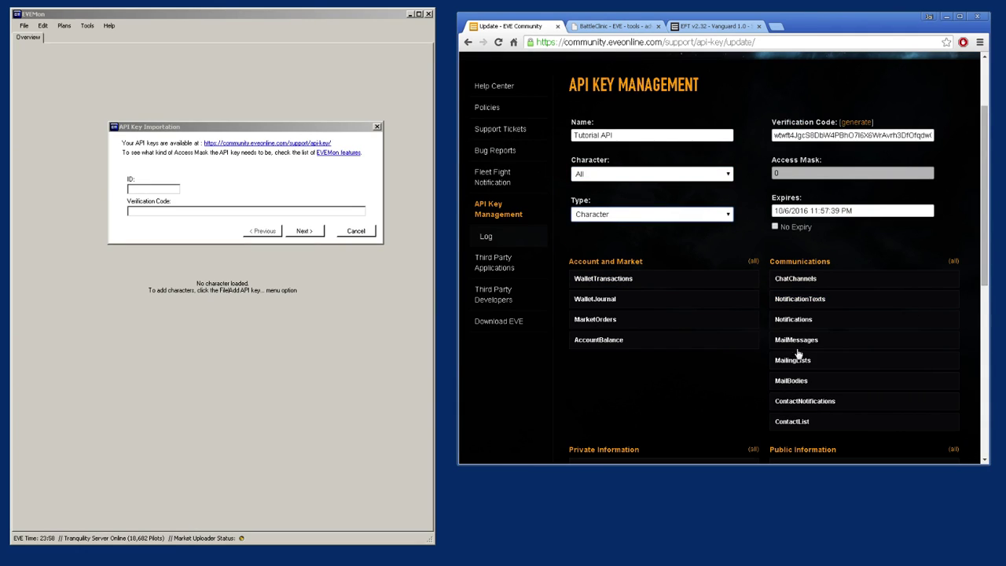
Step: Grant the key all permissions in Account and Market, Communications, Public Information, Private Information, and Science and Industry, and submit it
click(753, 261)
click(954, 262)
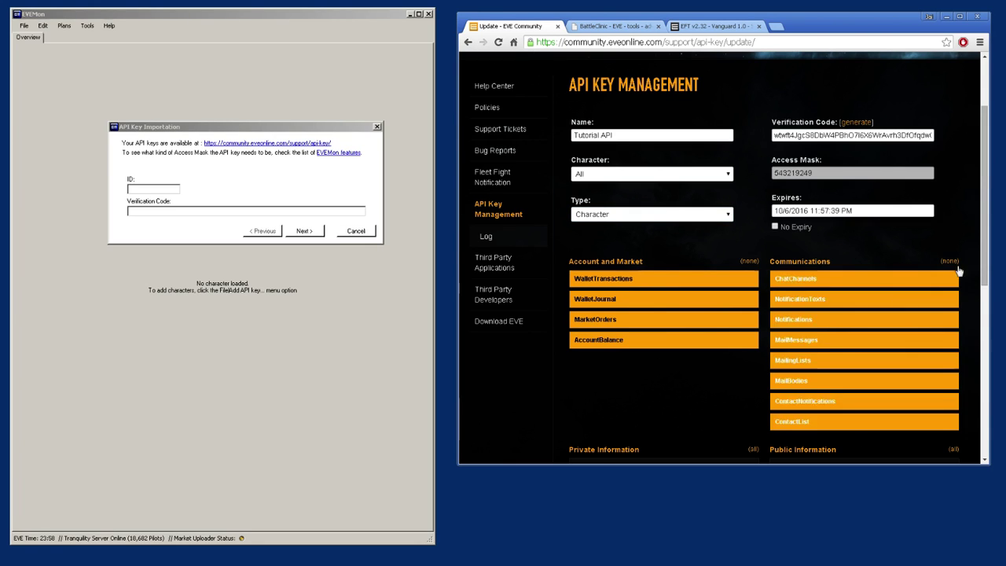
scroll(959, 271, down, 1)
click(951, 345)
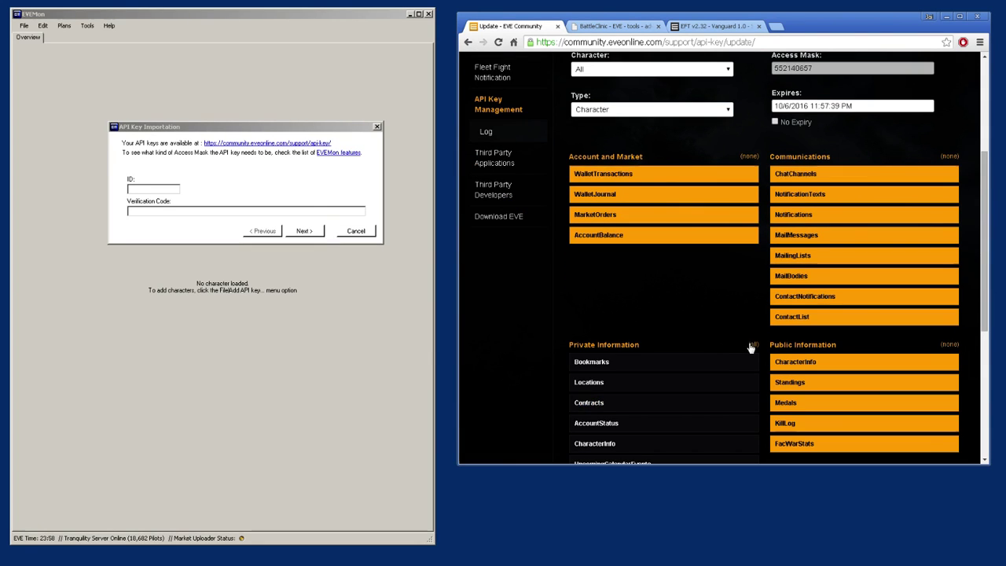
click(751, 347)
scroll(692, 299, down, 2)
click(949, 314)
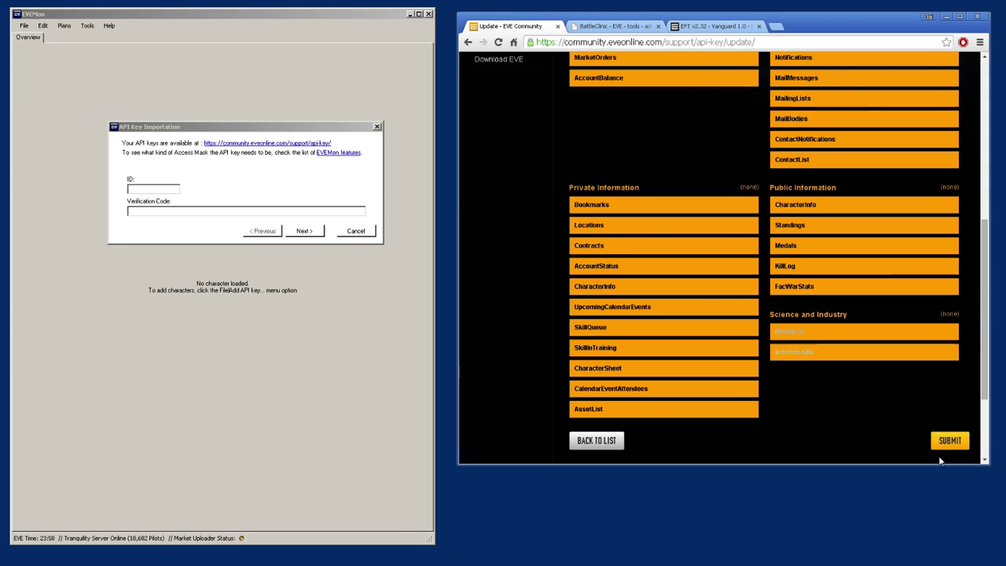
click(949, 441)
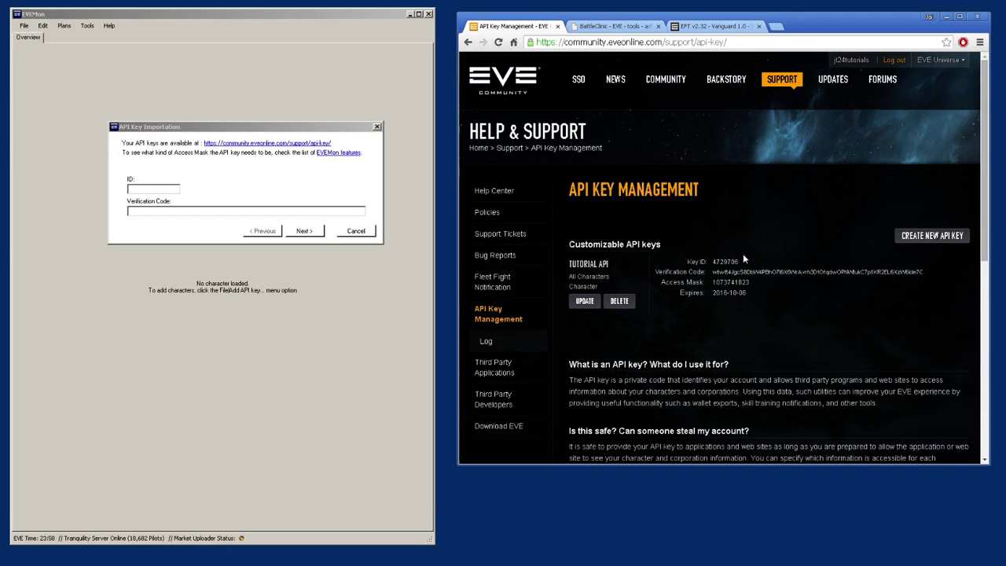
Step: Copy the new key's Key ID from the API Key Management page into the ID field of EVEMon's API Key Importation dialog
drag(740, 262, 716, 262)
right_click(729, 259)
click(757, 267)
click(160, 191)
right_click(160, 190)
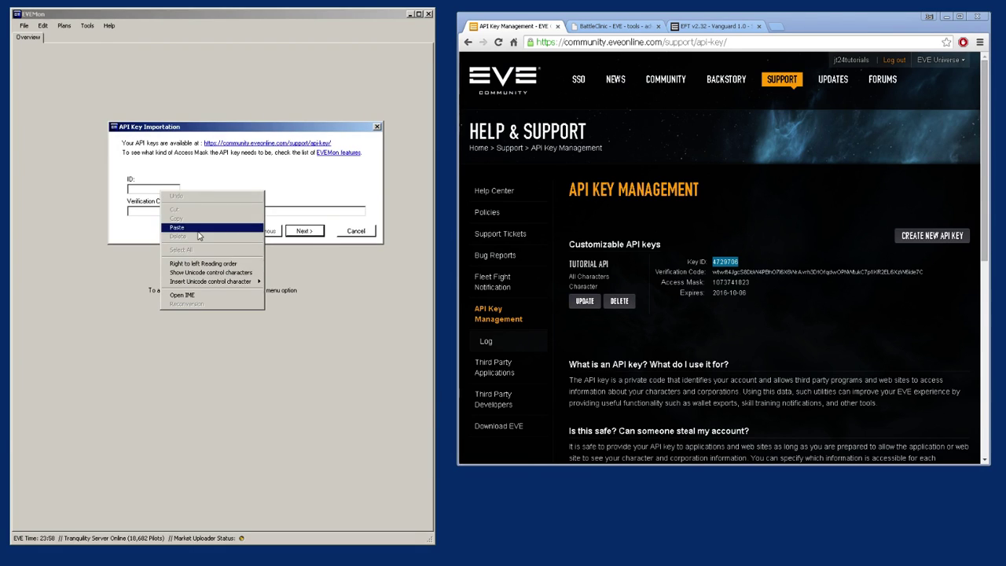
click(198, 231)
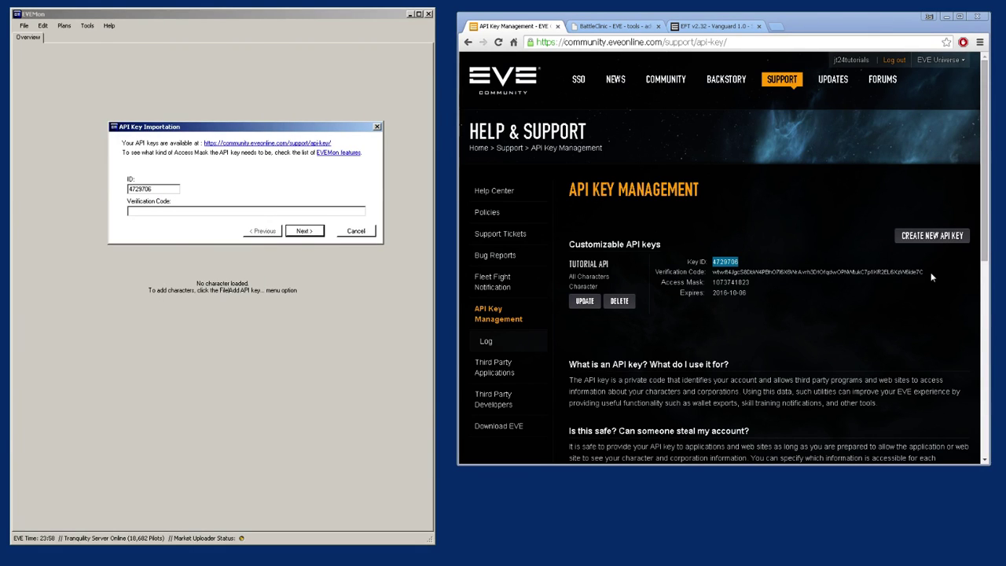
Step: Copy the key's verification code into EVEMon's Verification Code field and continue to the character selection
drag(927, 273, 714, 271)
right_click(713, 269)
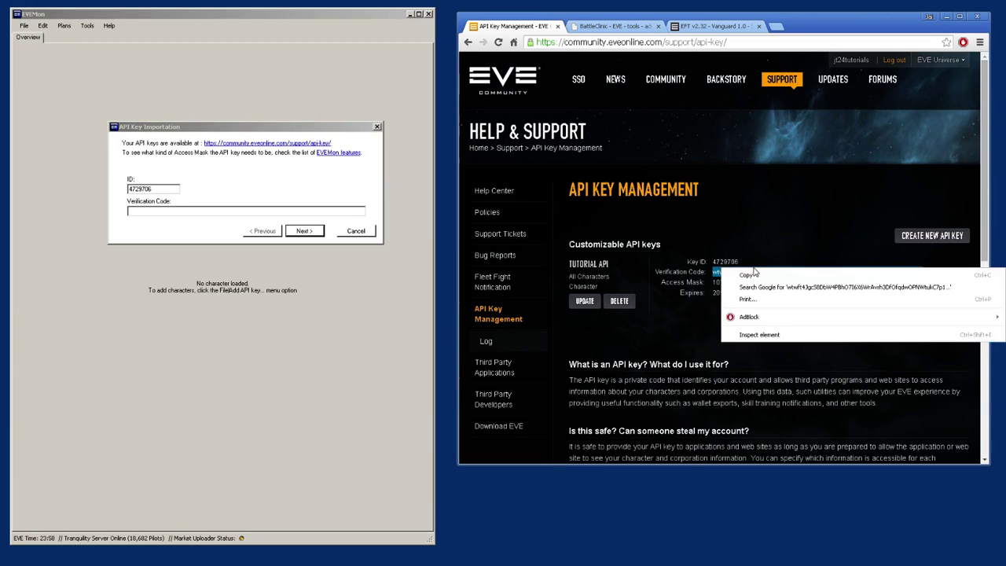
click(782, 277)
right_click(184, 211)
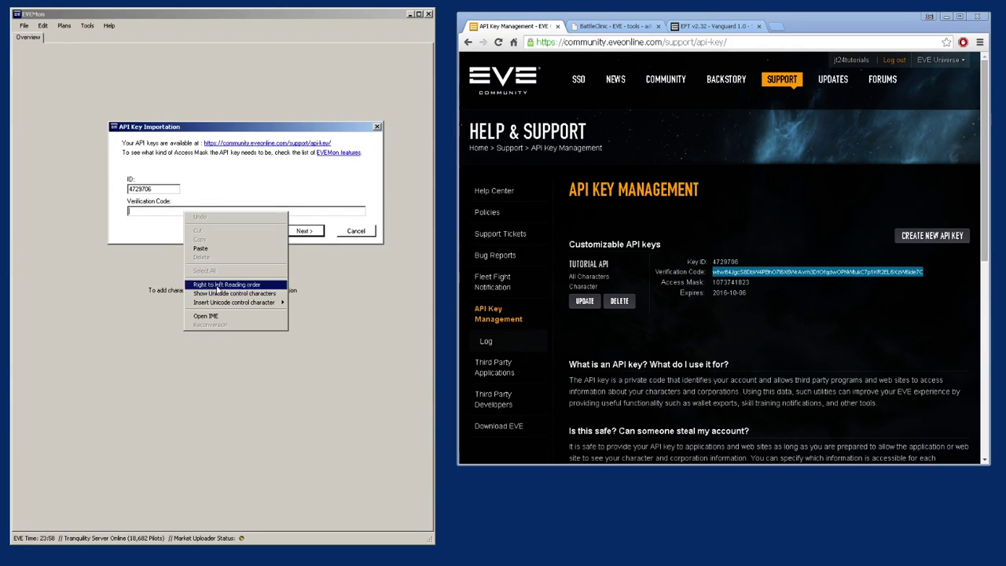
click(206, 251)
click(307, 232)
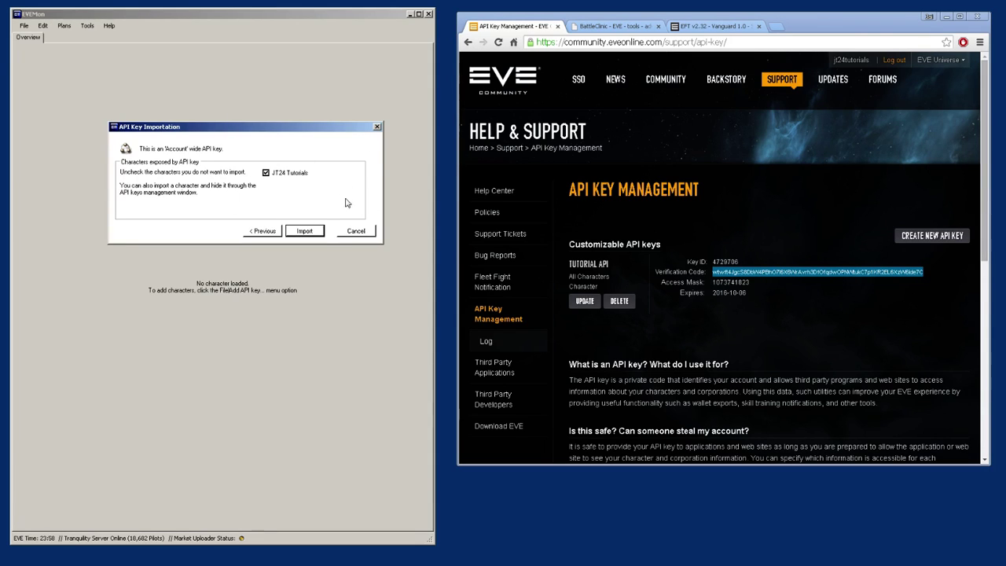
Step: Import the character exposed by the API key and open its detail page in EVEMon, shifting the window slightly
click(309, 233)
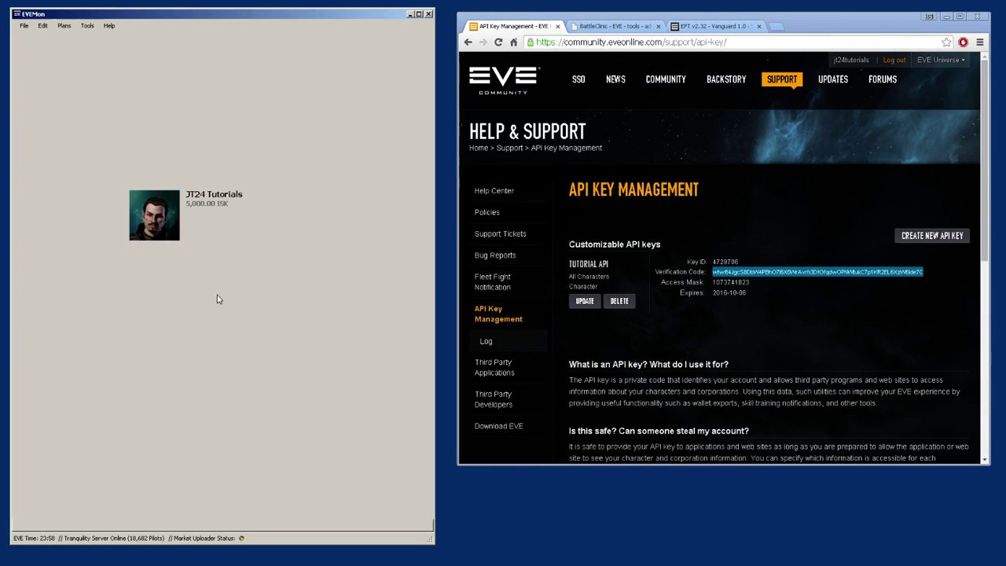
click(211, 206)
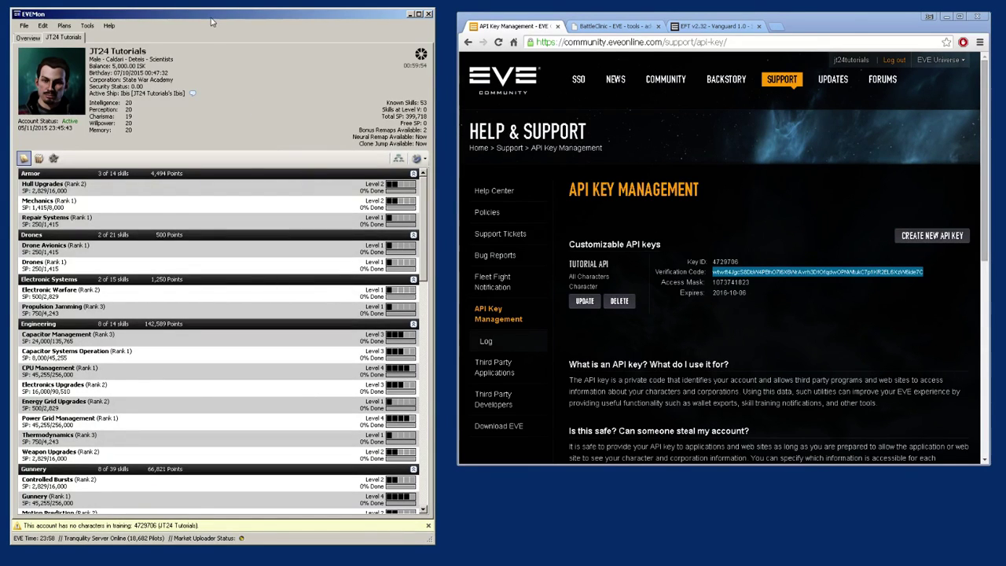
drag(216, 22, 220, 19)
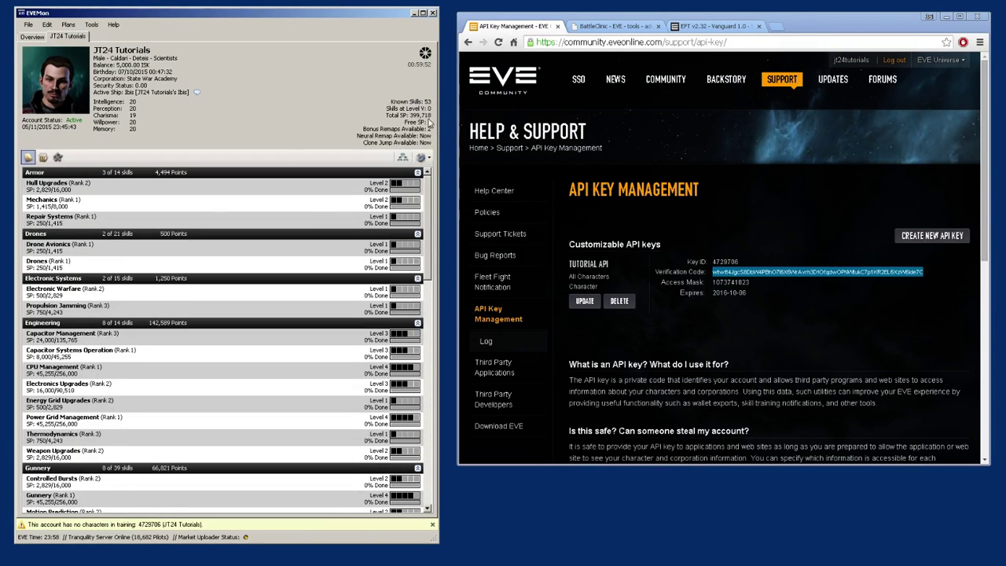
Step: Enable all optional information pages for the imported character
click(429, 158)
click(421, 157)
click(422, 157)
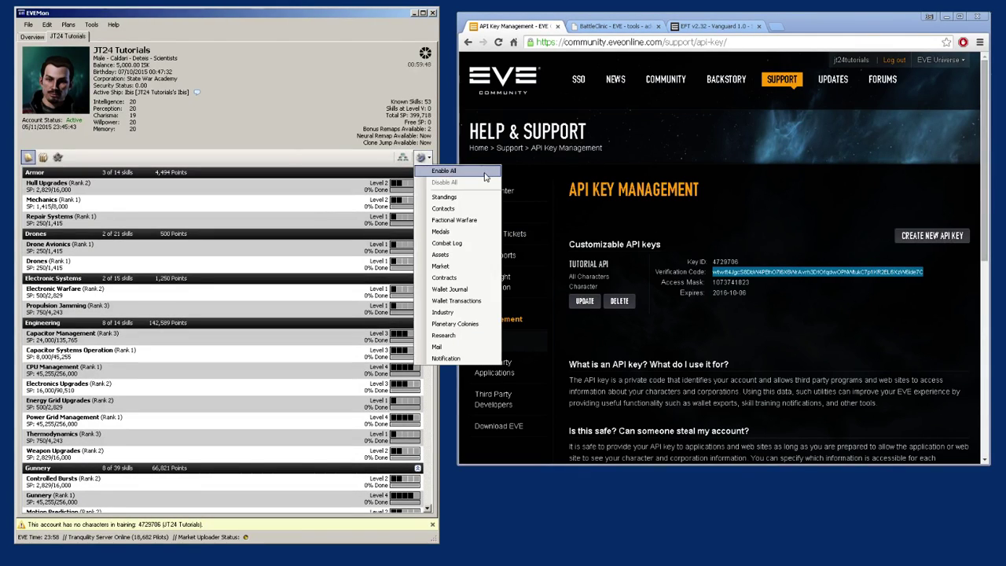
click(467, 175)
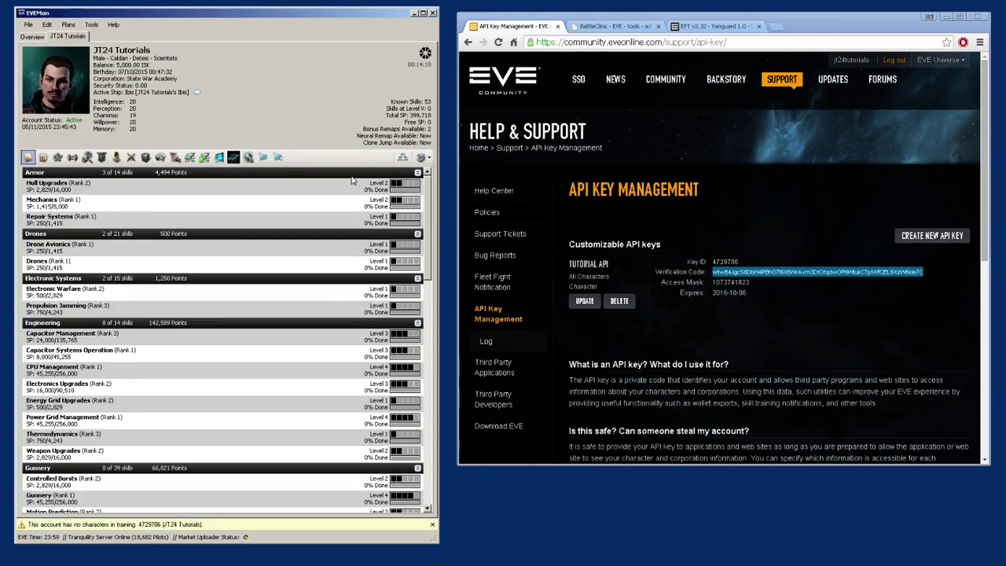
Step: Toggle the character's skill groups between expanded and collapsed, leaving all of them collapsed
click(404, 160)
click(407, 161)
click(407, 161)
click(408, 161)
click(405, 160)
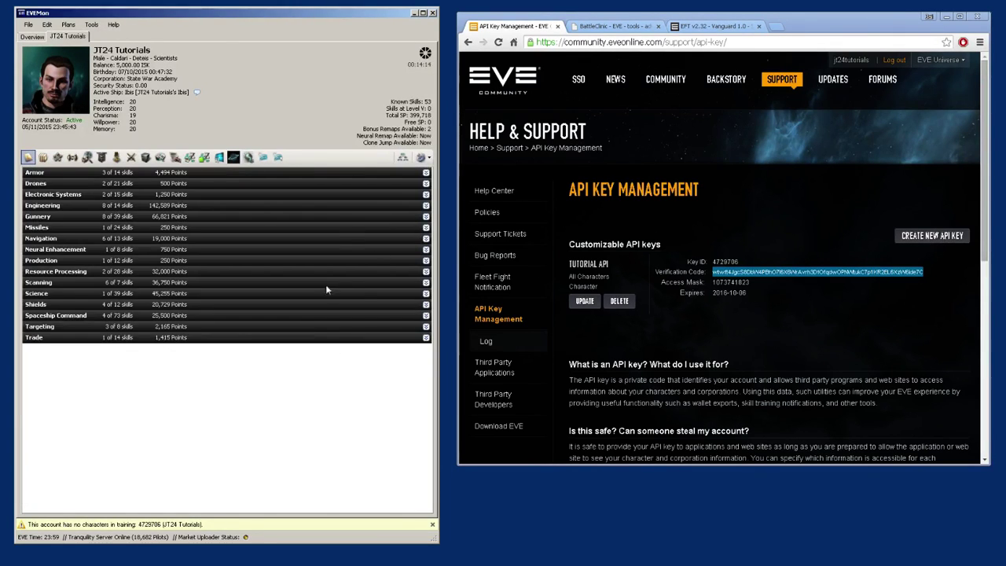
Step: Expand the Armor skill group to view its trained skills, and collapse it again
click(404, 159)
click(404, 159)
click(203, 173)
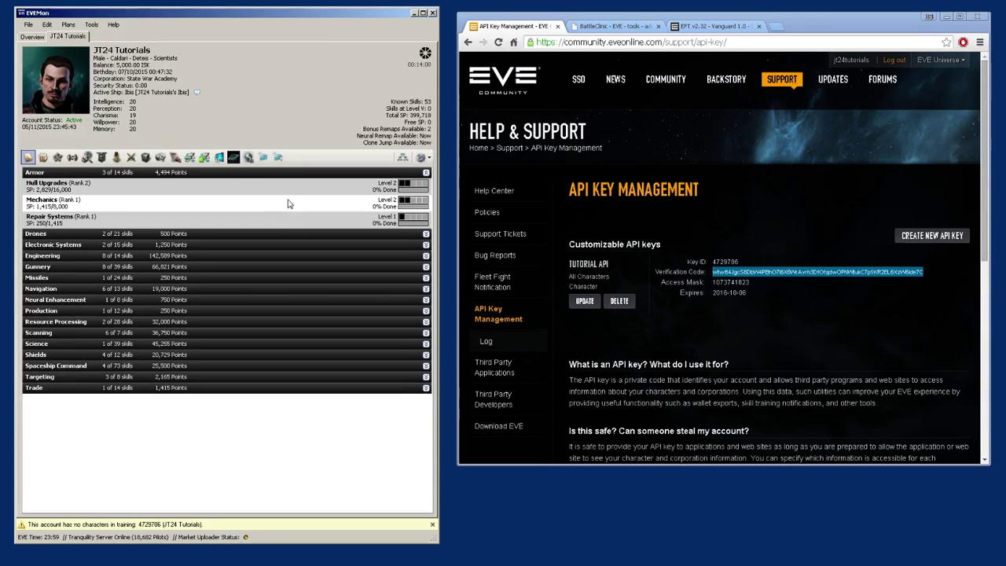
click(50, 171)
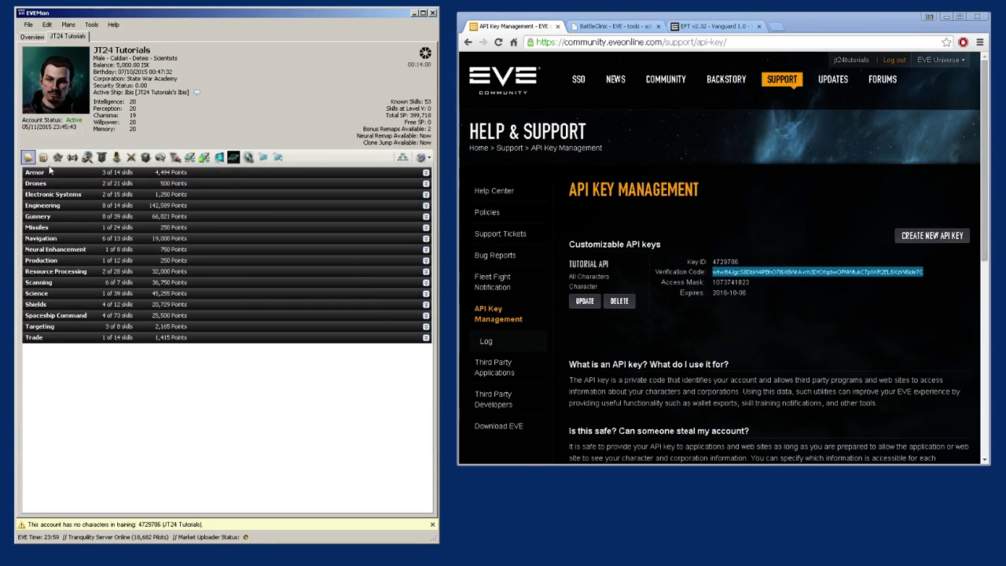
Step: Expand all skill groups and look through the character's trained skills from Armor to Trade
click(404, 158)
scroll(260, 420, down, 1)
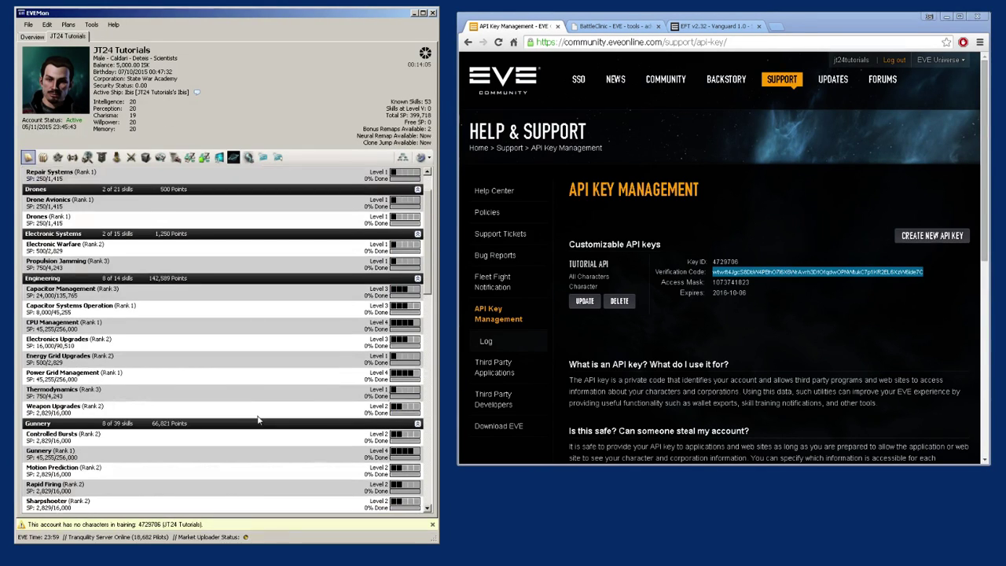
scroll(324, 309, down, 18)
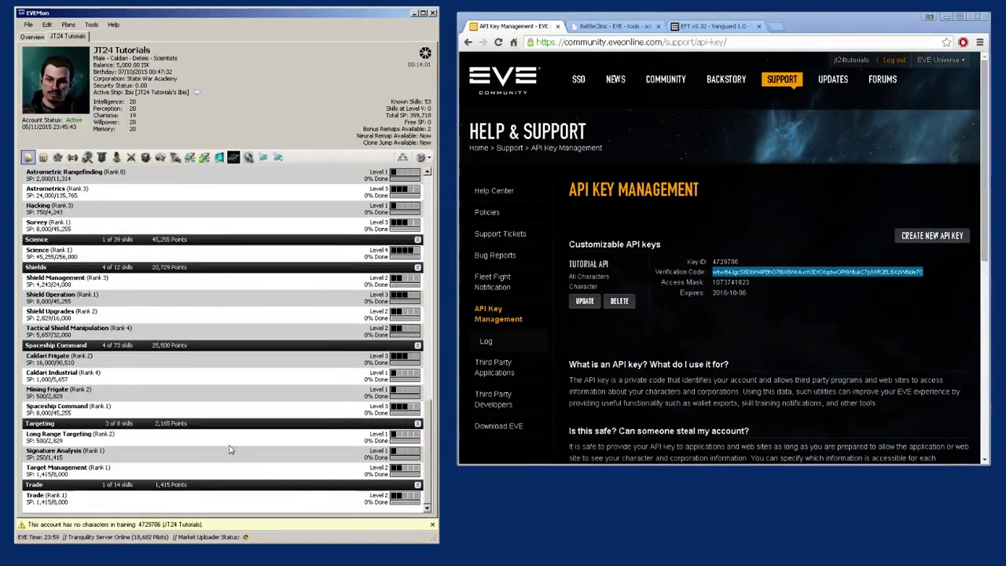
scroll(226, 415, up, 3)
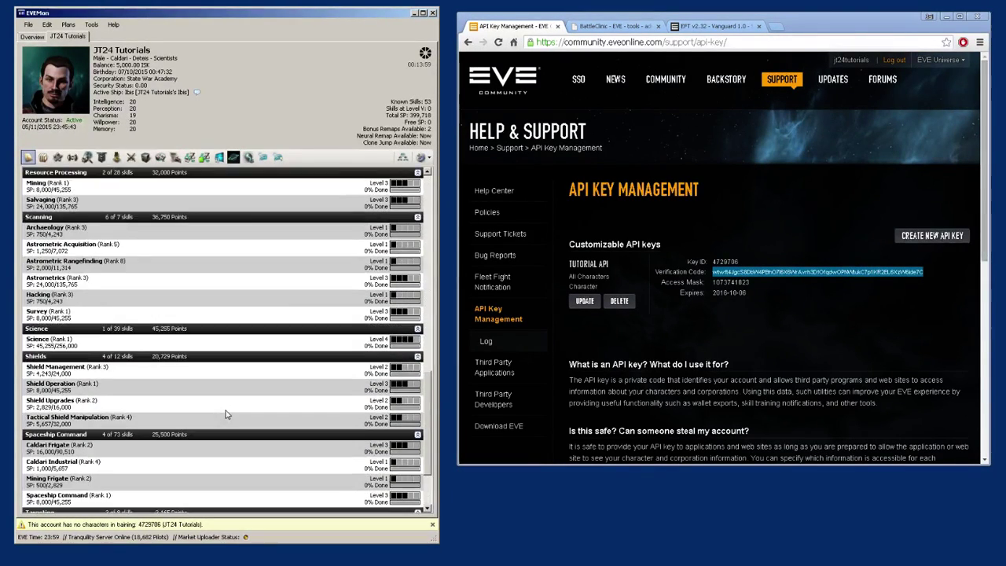
scroll(226, 415, down, 3)
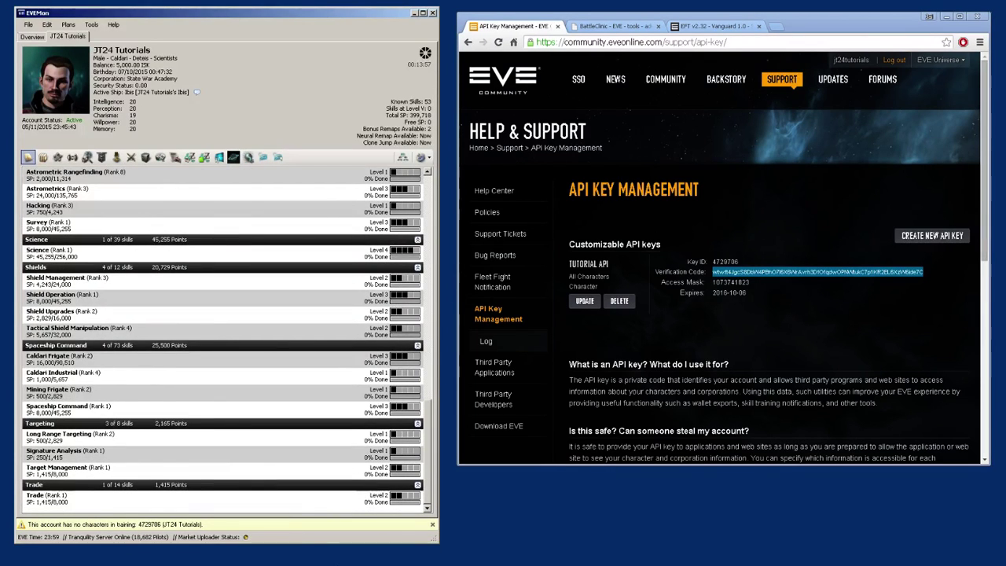
scroll(220, 358, up, 5)
scroll(220, 358, up, 10)
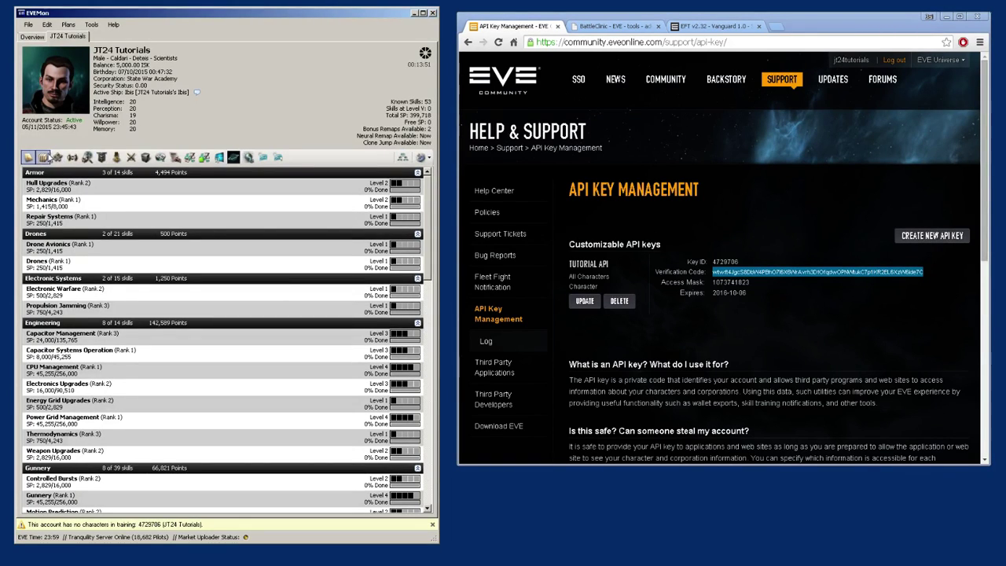
Step: View the character's skill queue, employment history, standings, contacts, factional warfare, medals and combat log pages one after another
click(43, 157)
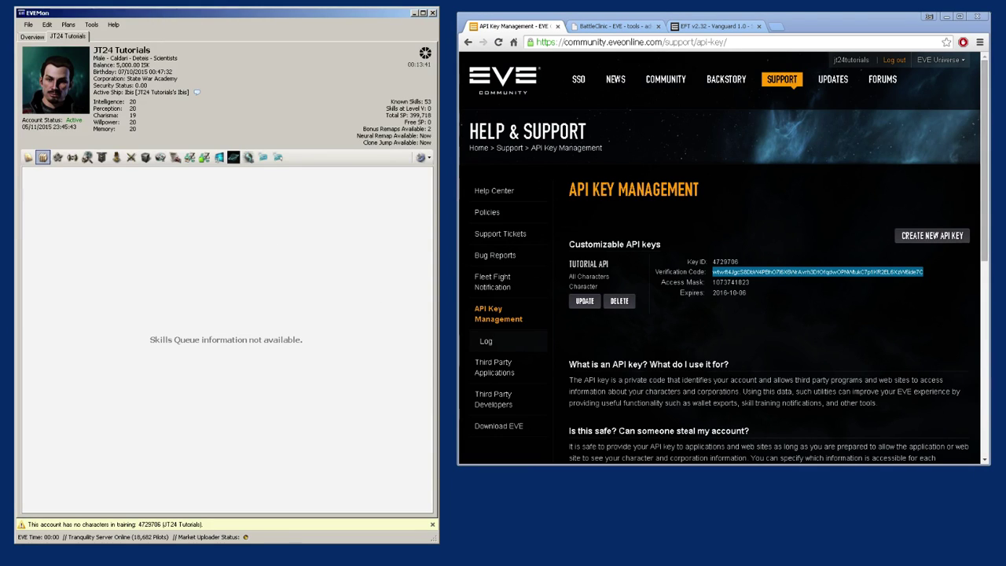
click(57, 157)
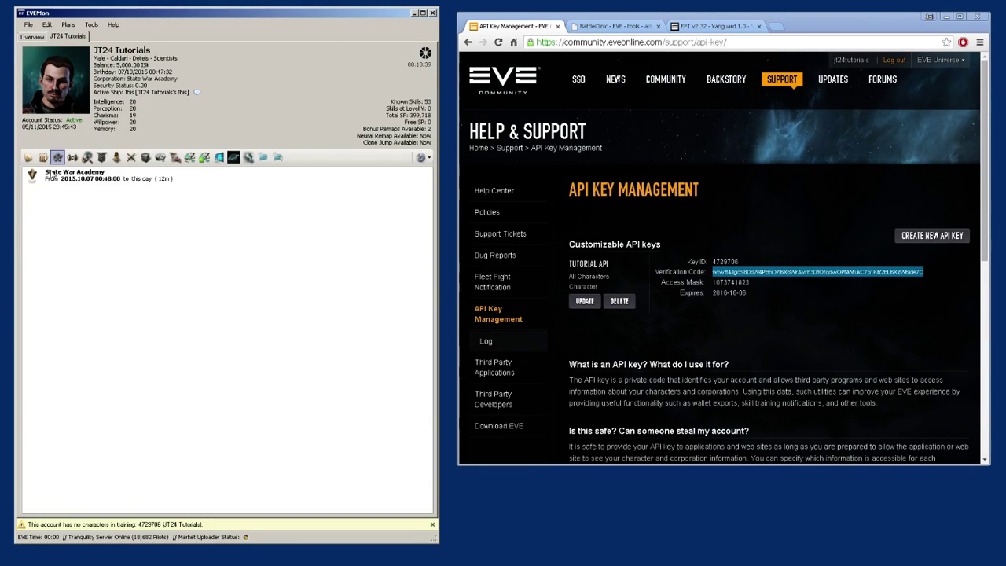
click(73, 157)
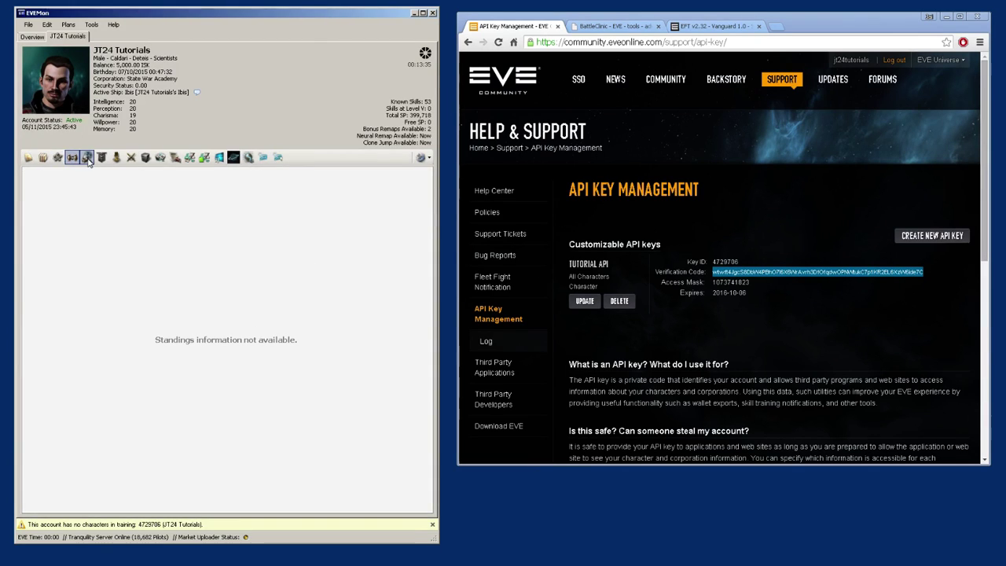
click(87, 158)
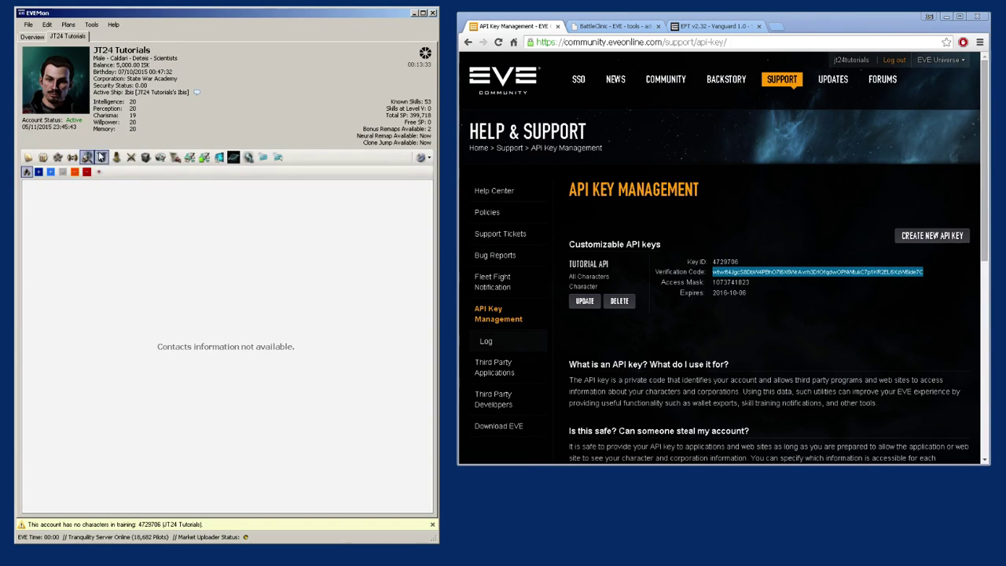
click(101, 158)
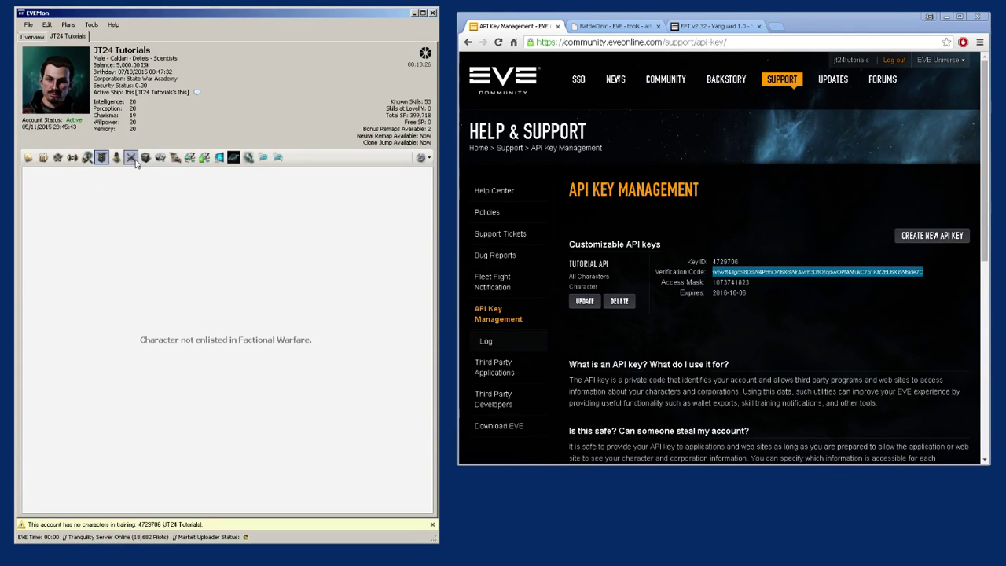
click(116, 157)
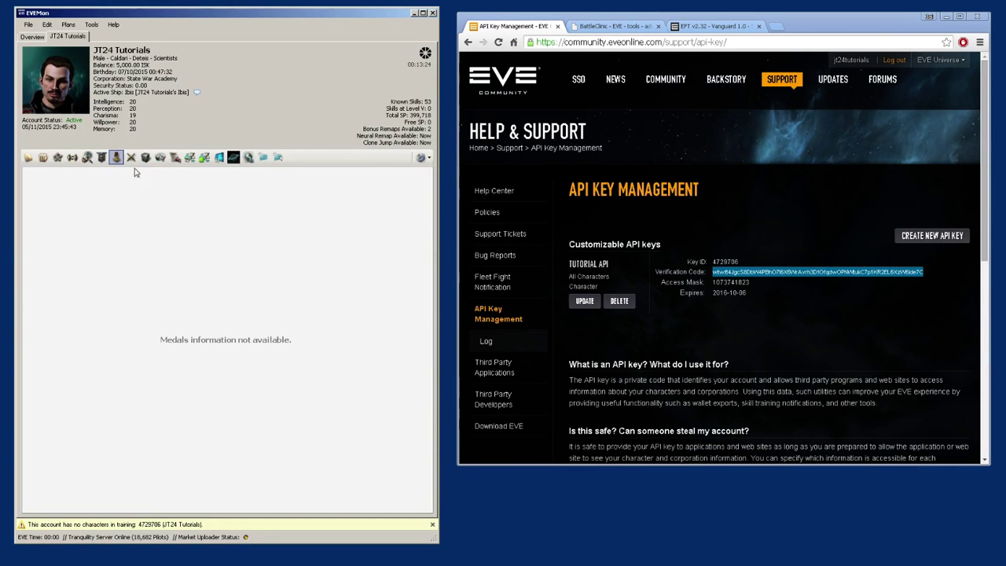
click(132, 158)
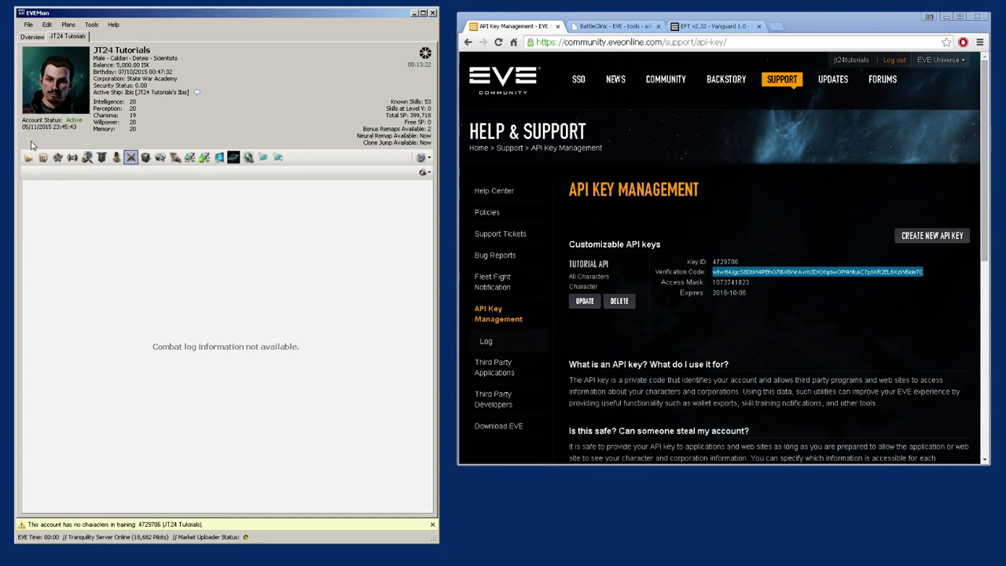
Step: View the character's assets, market orders, wallet journal, wallet transactions and industry jobs pages
click(146, 158)
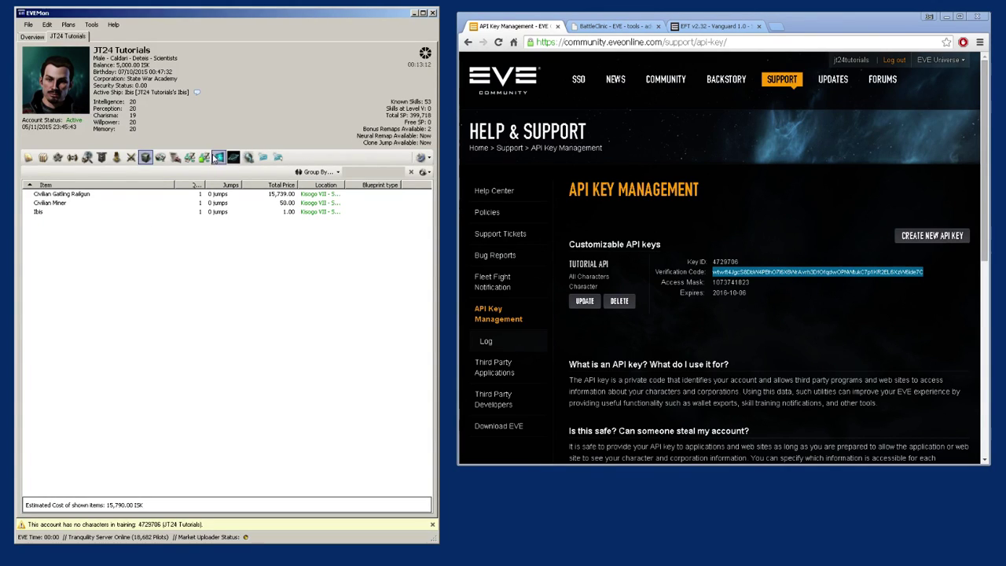
click(161, 157)
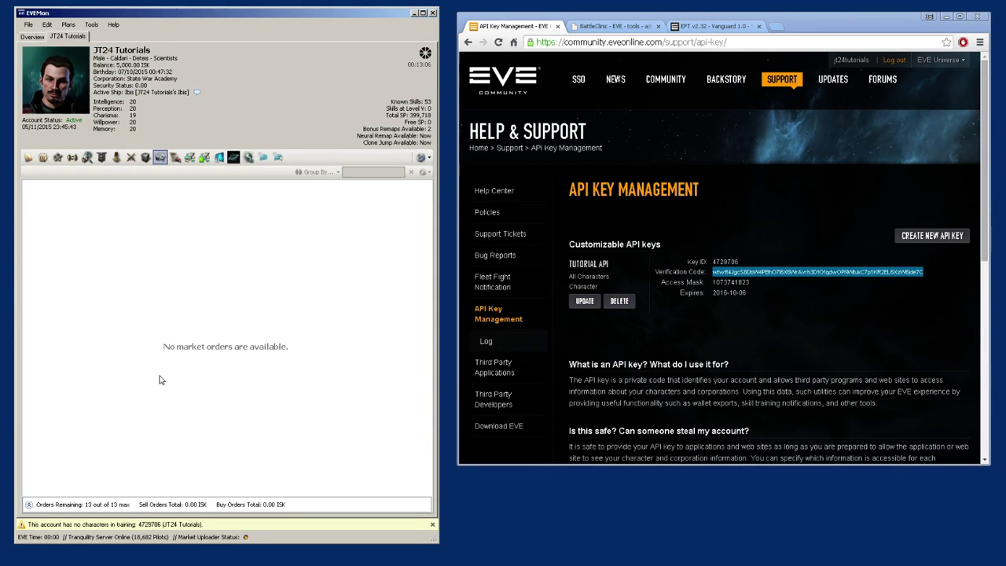
click(190, 157)
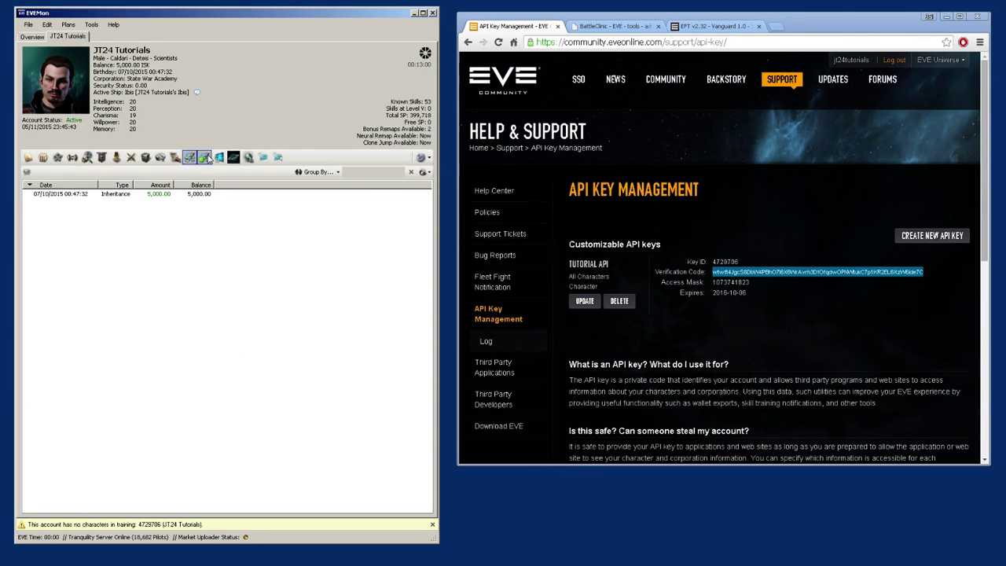
click(206, 157)
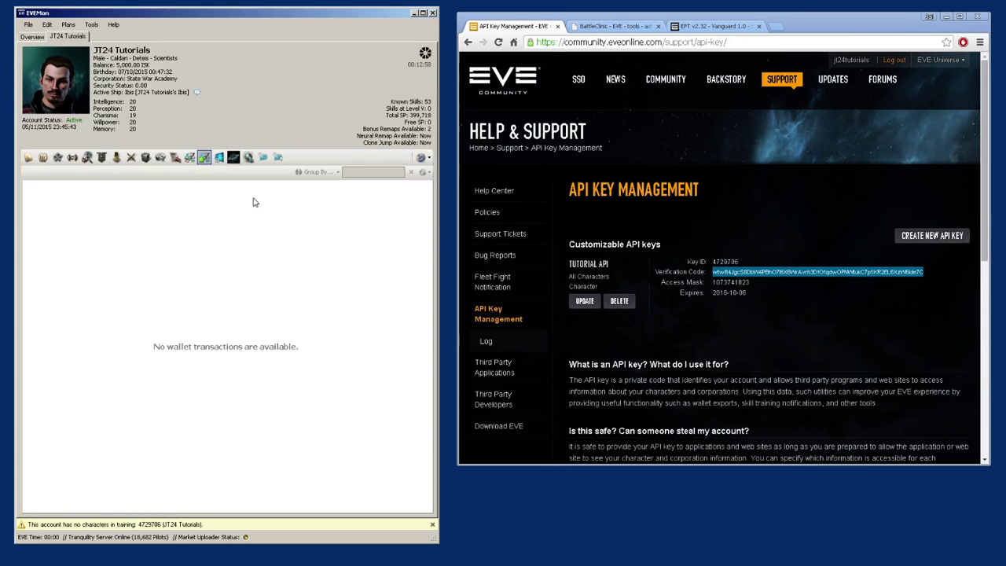
click(191, 158)
click(221, 159)
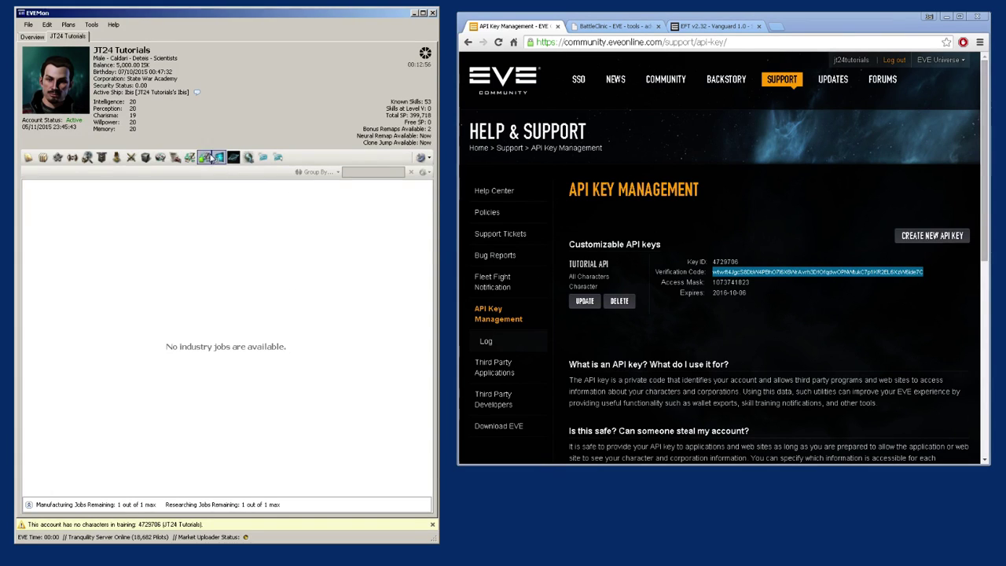
Step: View the planetary, research points, EVE mail and notifications pages, and dismiss the warning about the account having no characters in training
click(249, 157)
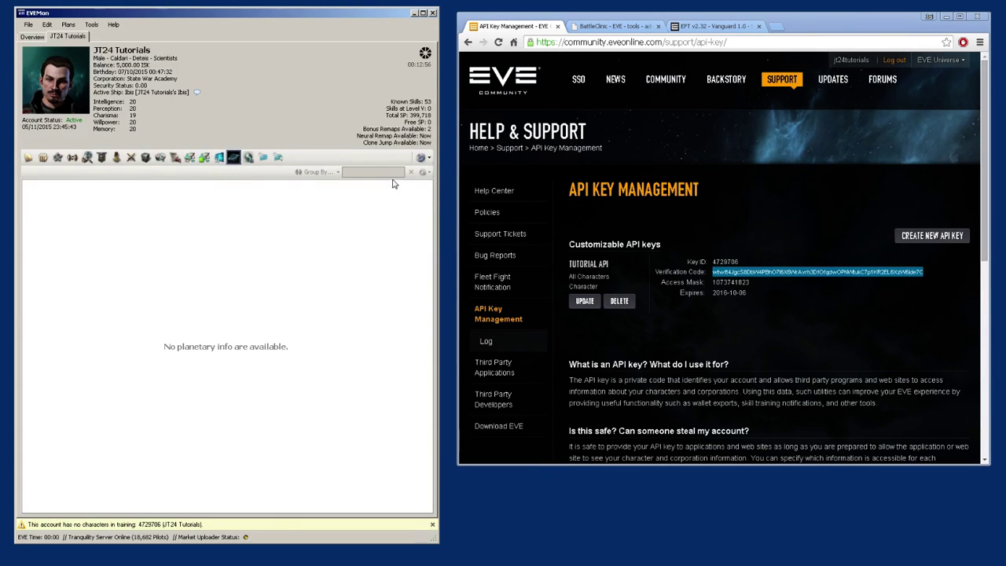
click(253, 161)
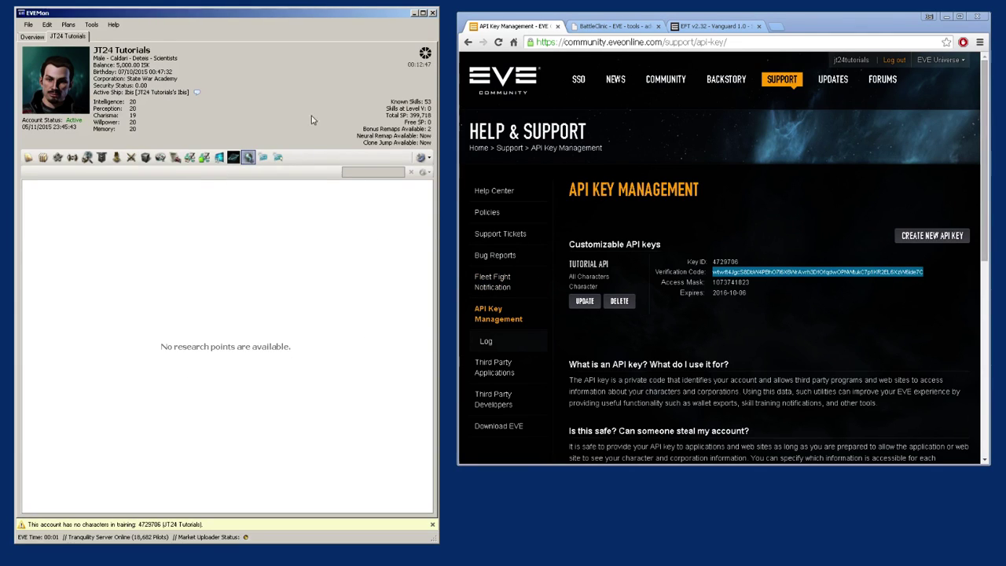
click(277, 157)
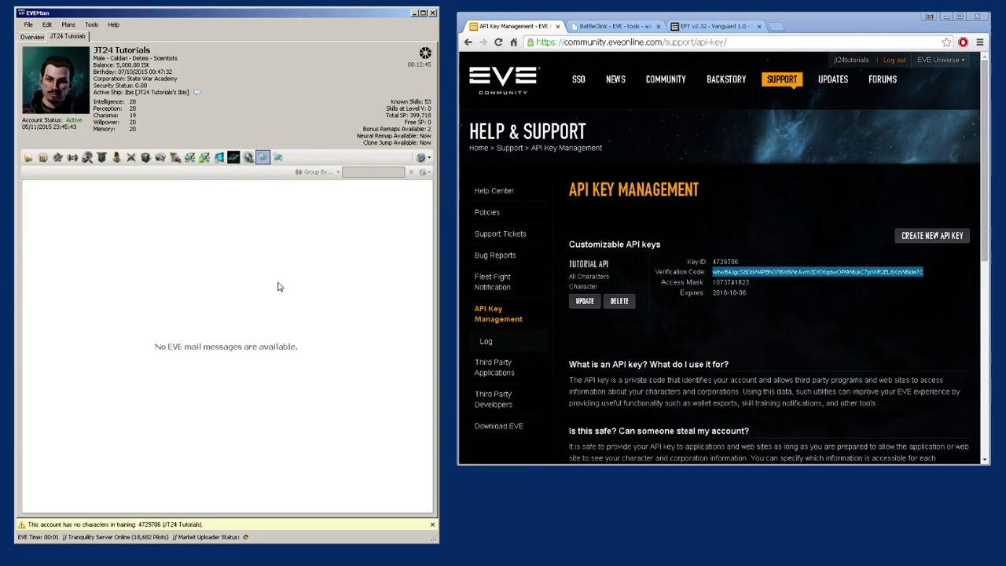
click(277, 157)
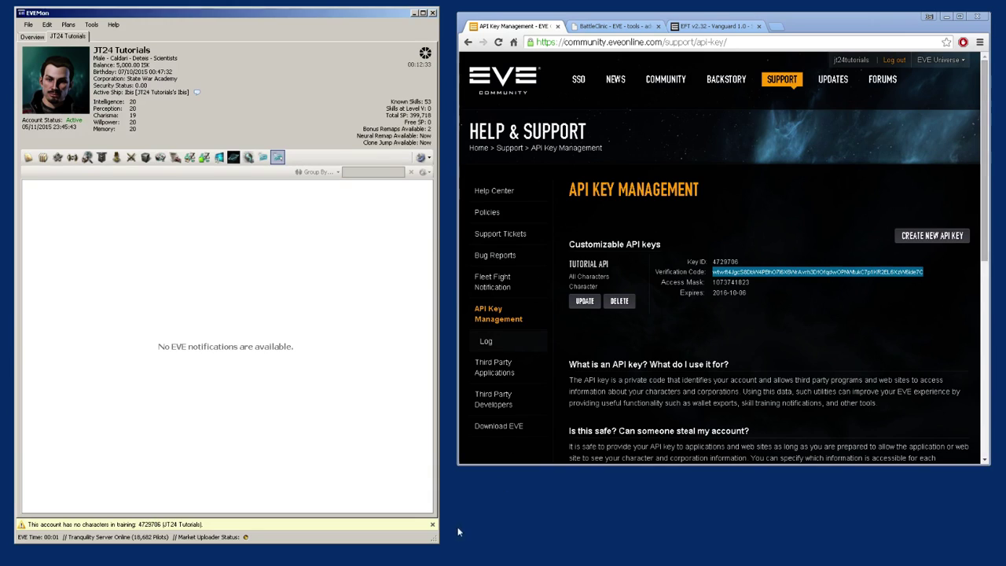
click(431, 525)
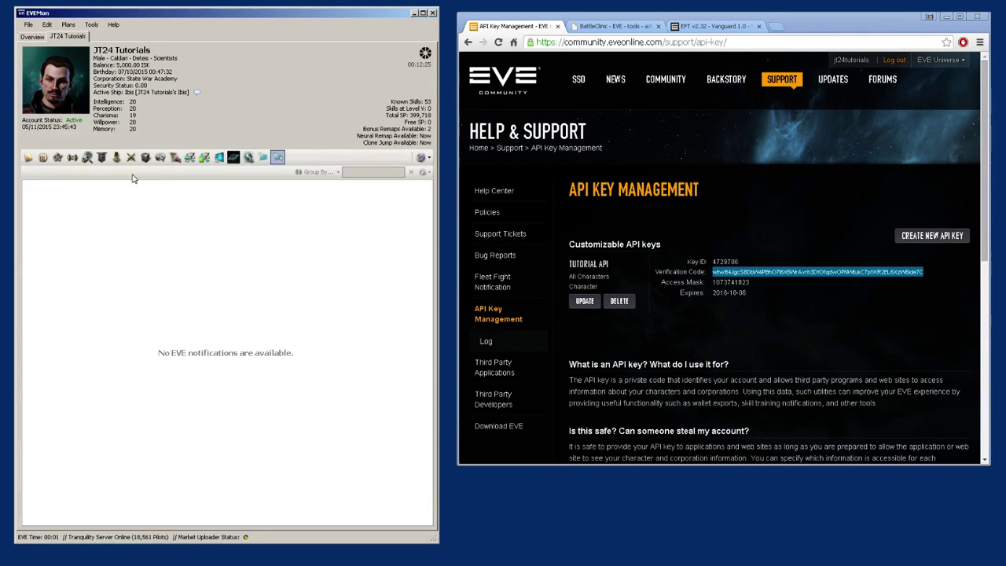
Step: Create a new skill plan named Caracal for the character, leaving the description empty
click(70, 26)
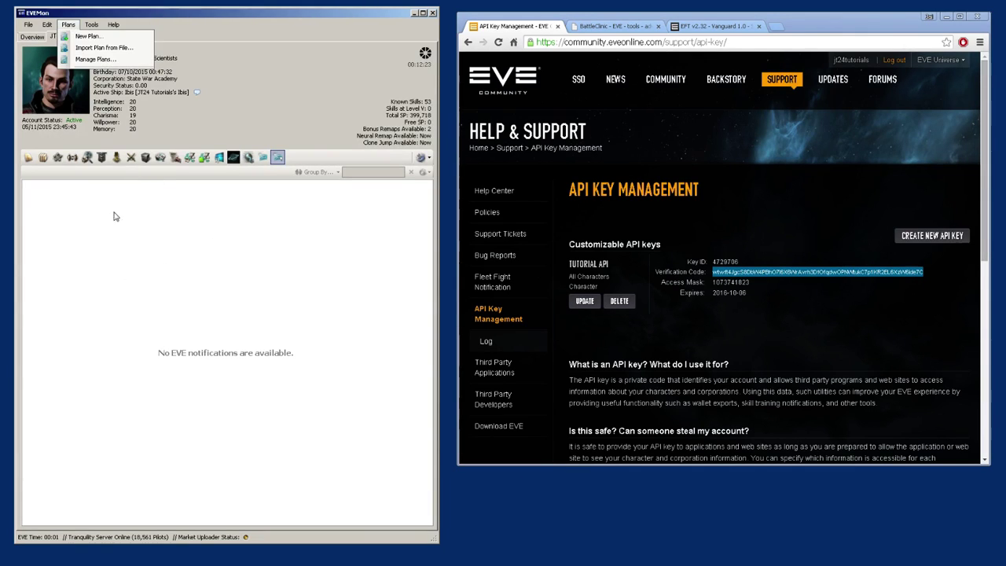
click(88, 36)
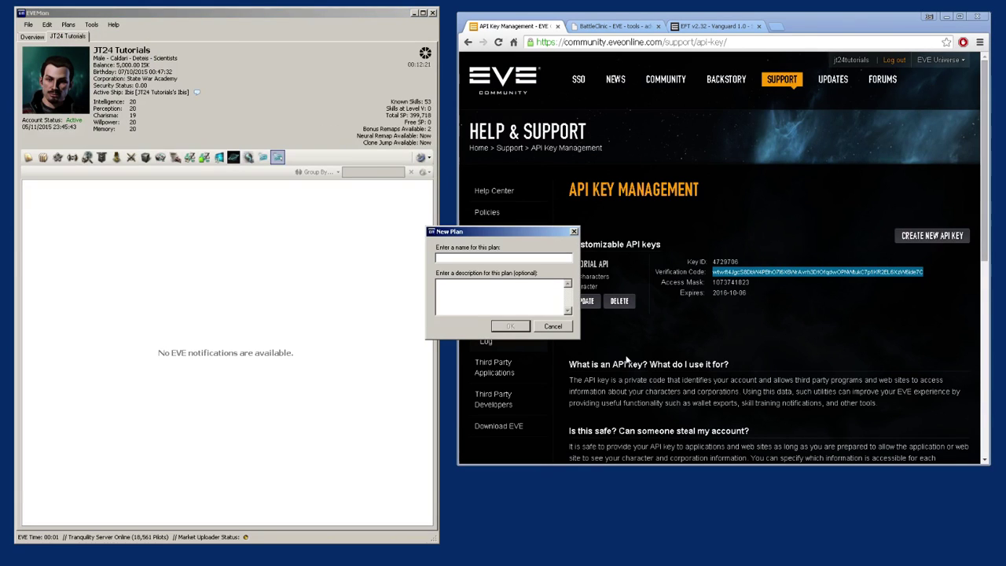
drag(545, 233, 603, 200)
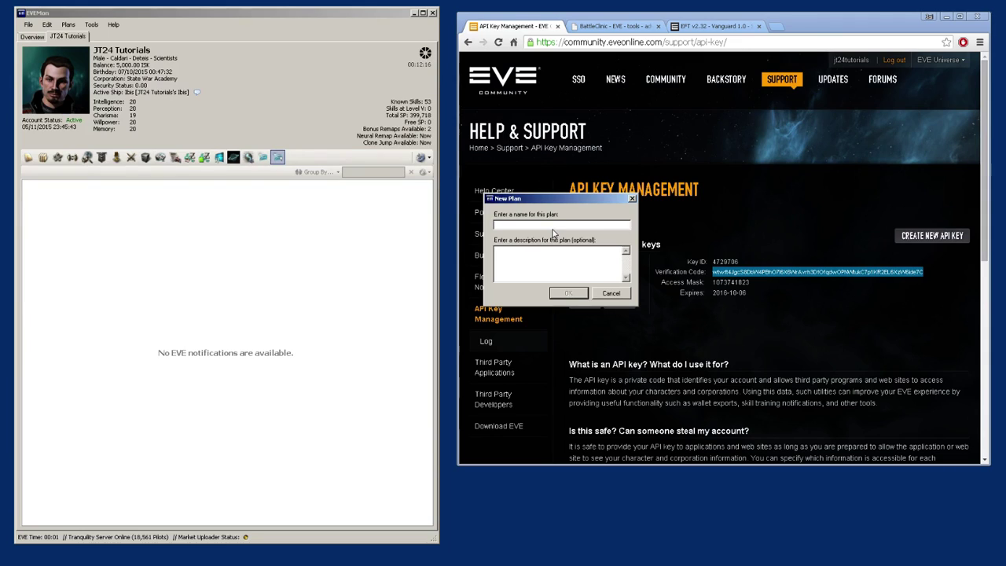
text(Caracal)
click(568, 294)
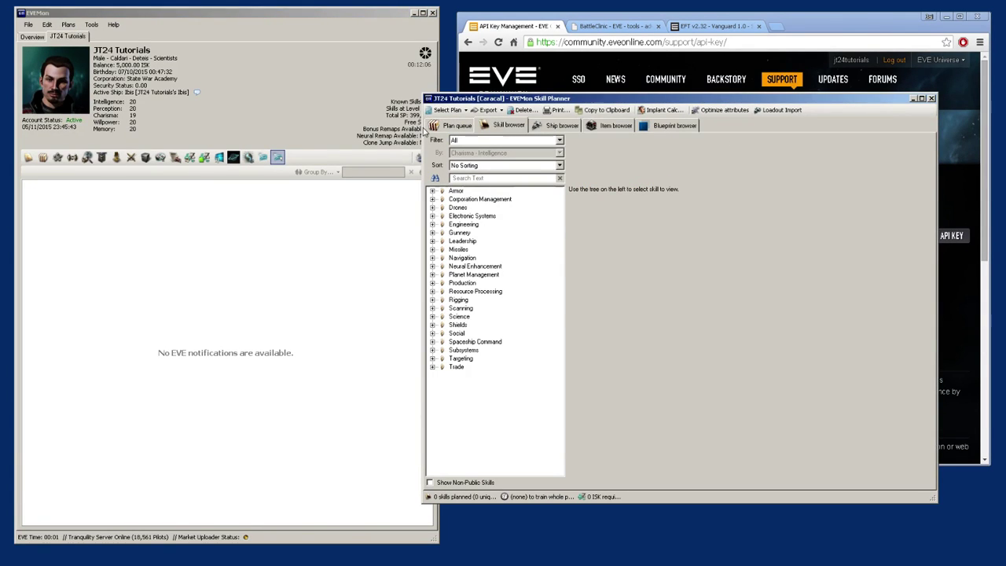
Step: Find the Caracal among the standard Caldari cruisers and add all its required skills to the plan with priority 1
drag(519, 99, 329, 129)
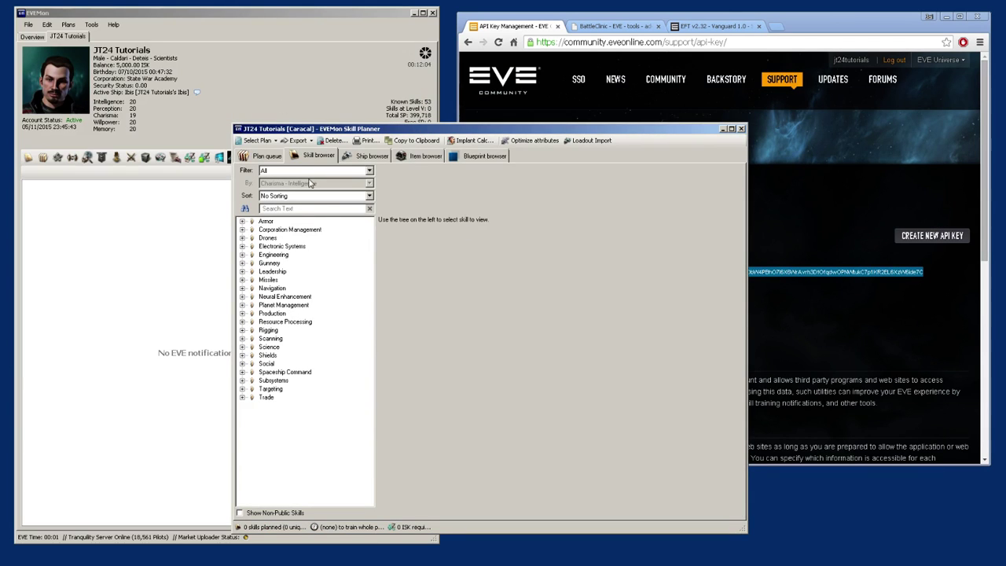
click(370, 158)
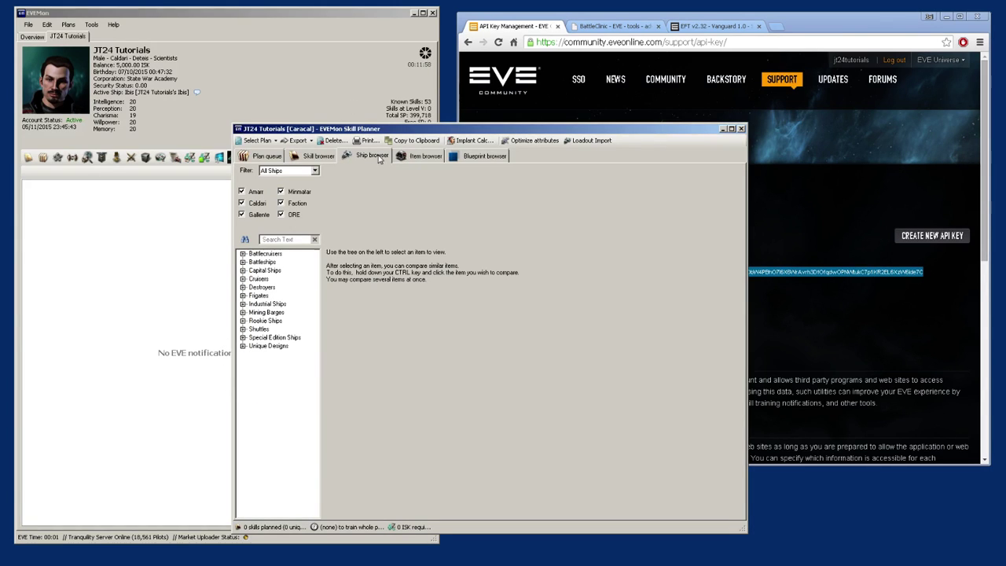
click(243, 280)
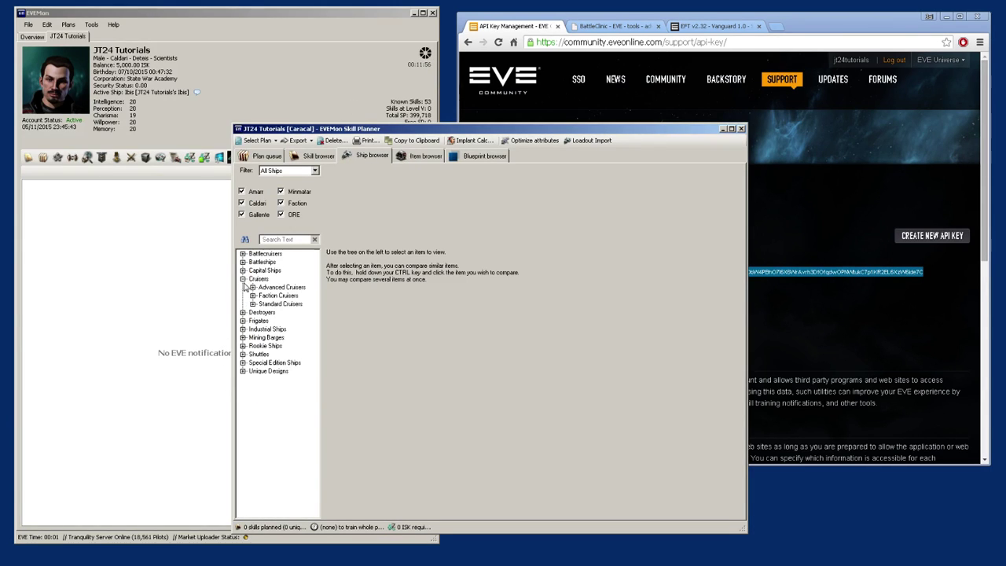
click(252, 304)
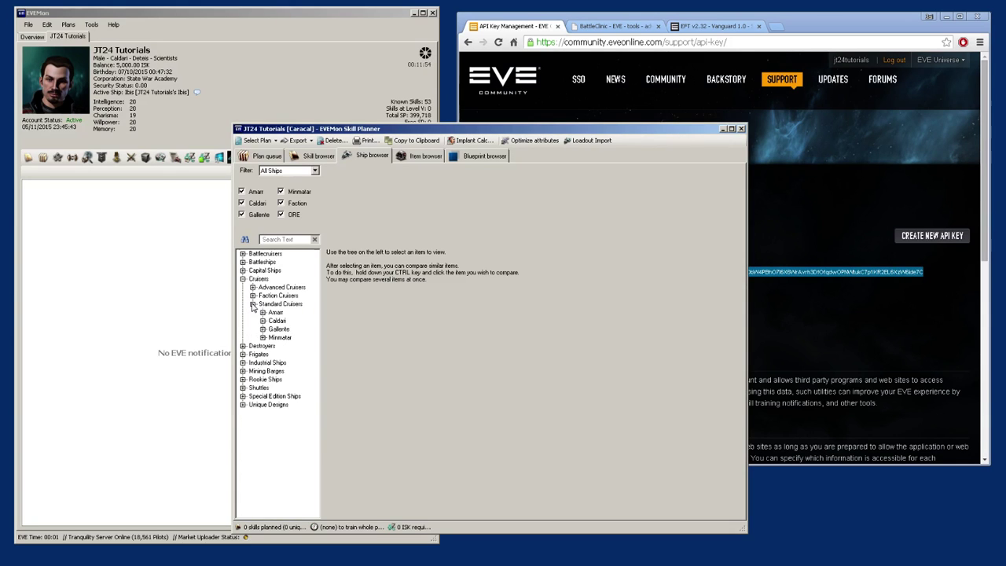
click(262, 320)
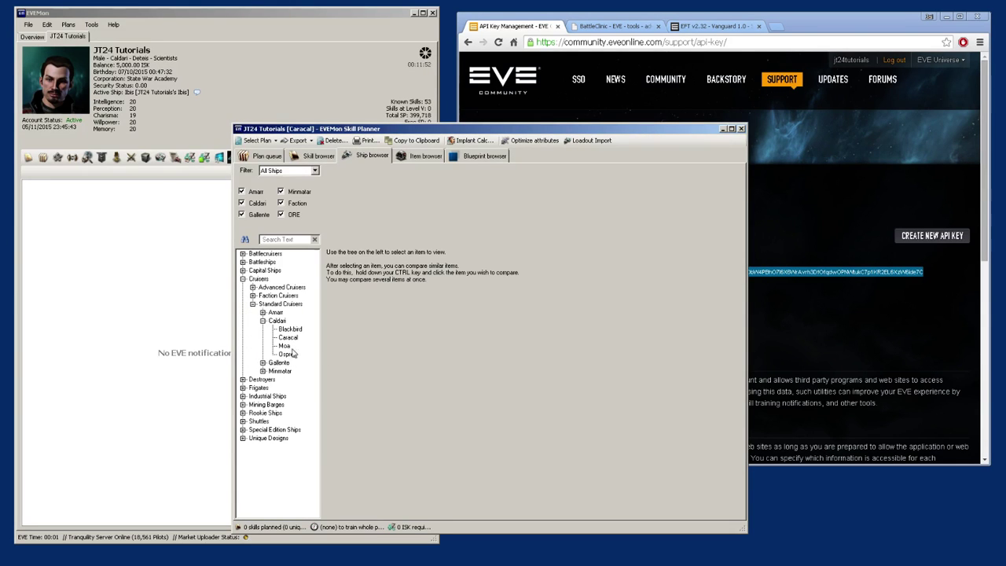
click(292, 339)
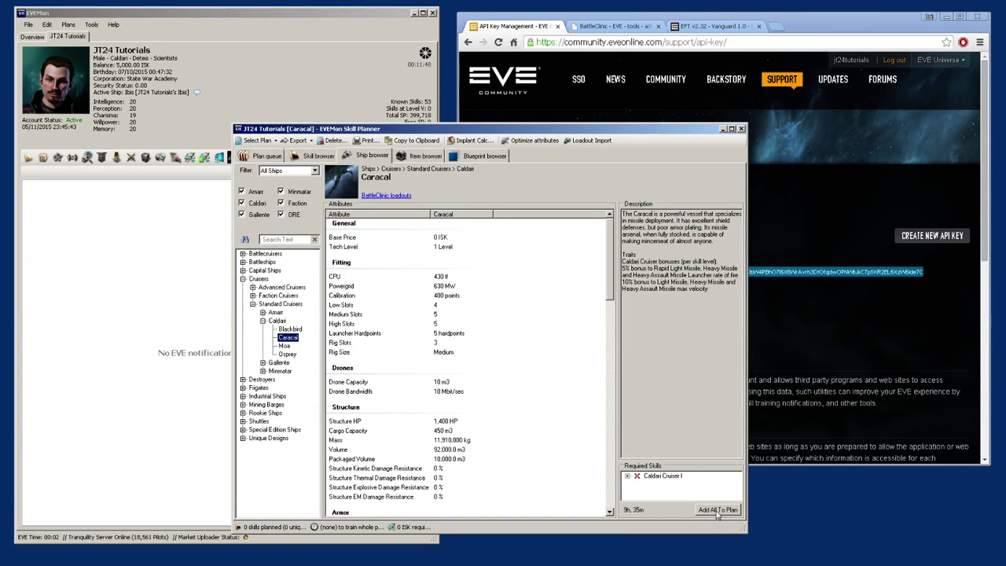
click(718, 510)
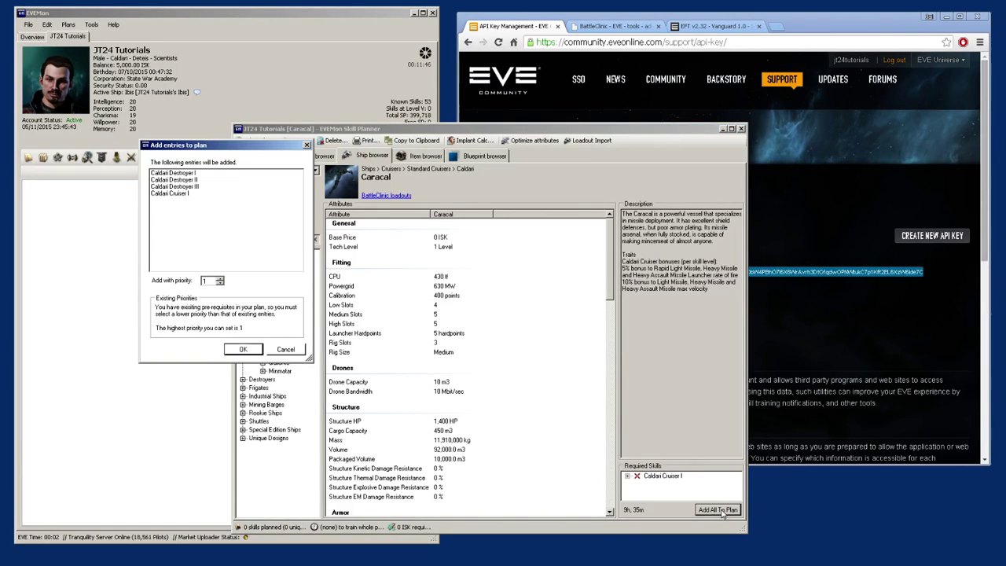
click(243, 350)
Step: Open the BattleClinic loadouts for the Caracal and view the Caracal L2 Mission Runner loadout
click(418, 157)
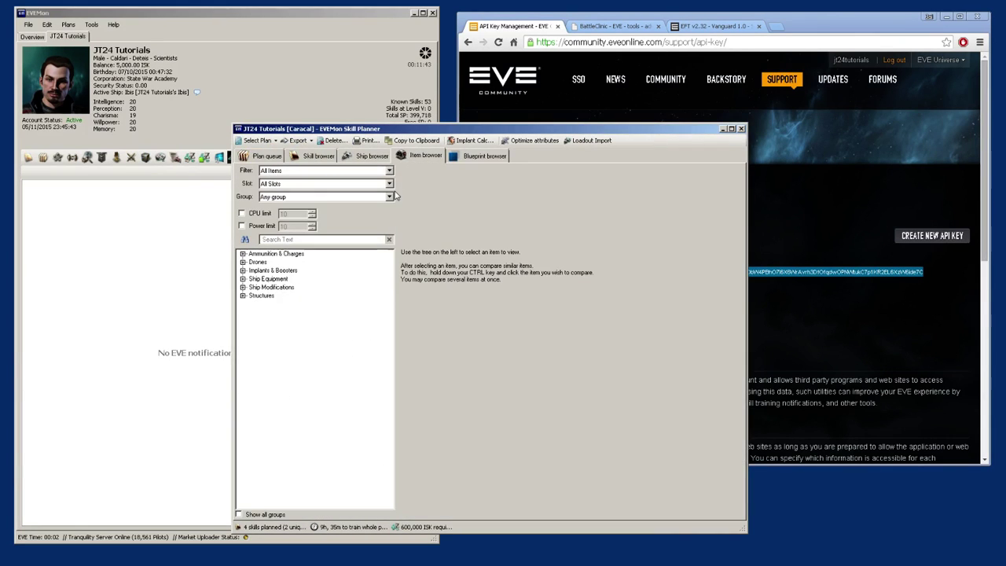
click(373, 156)
click(388, 196)
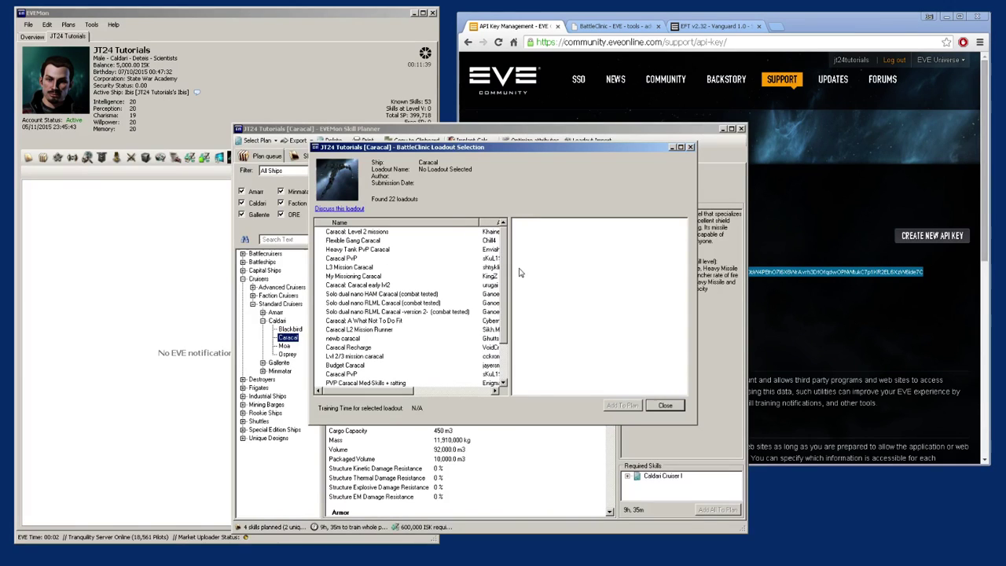
click(446, 330)
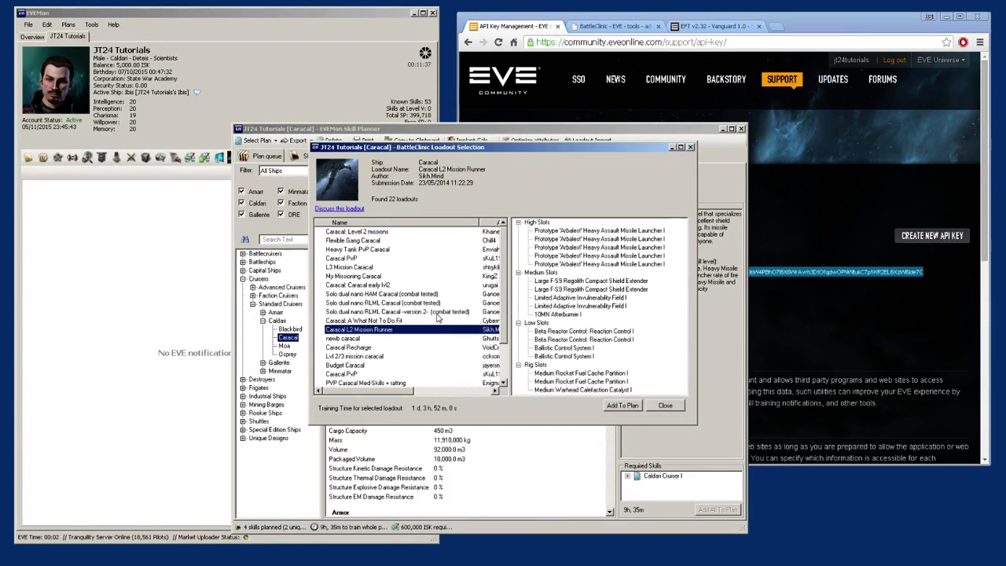
Step: Narrow the loadout list's name column and sort the loadouts by rating, highest first
drag(477, 222, 442, 221)
click(470, 223)
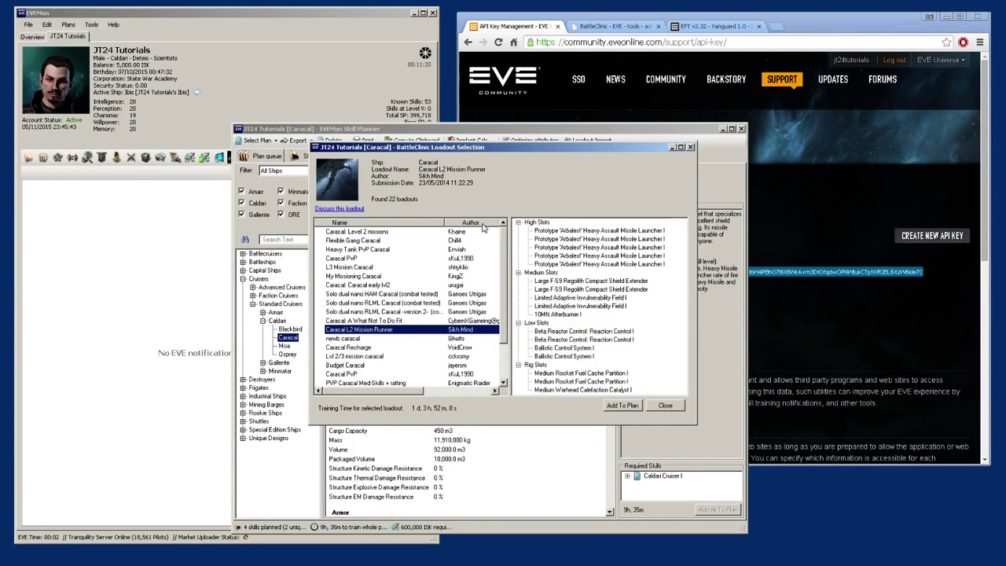
drag(399, 390, 483, 401)
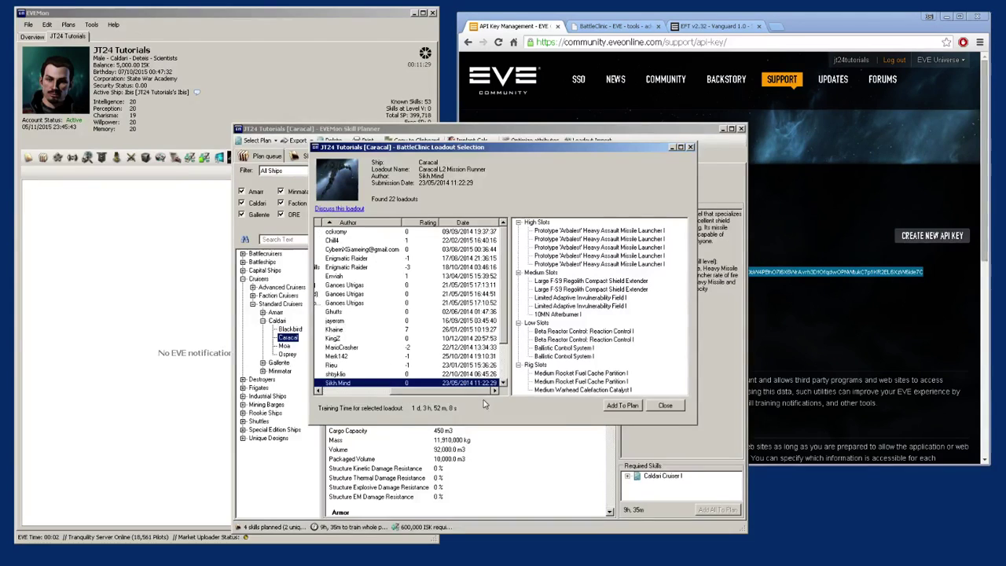
click(427, 224)
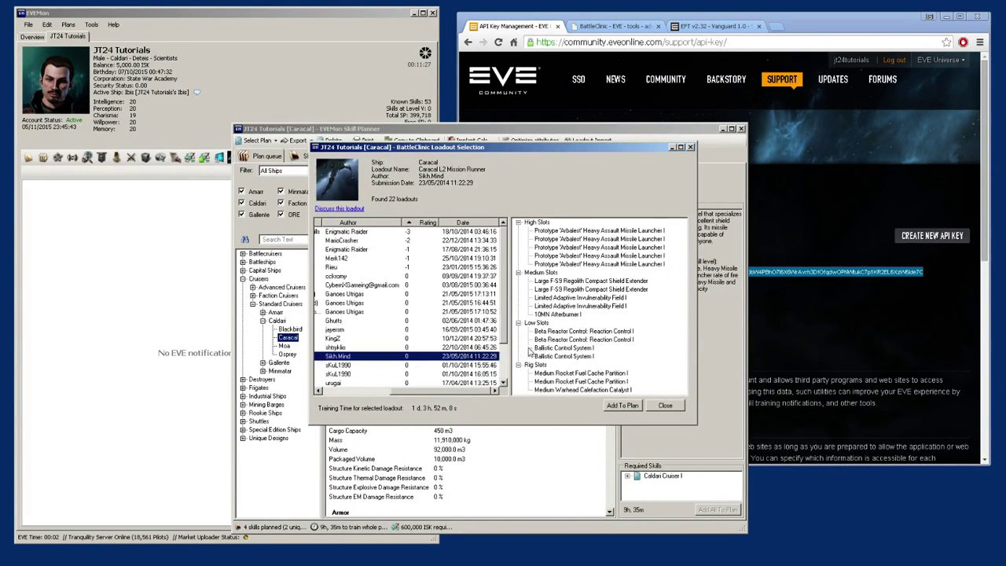
click(428, 225)
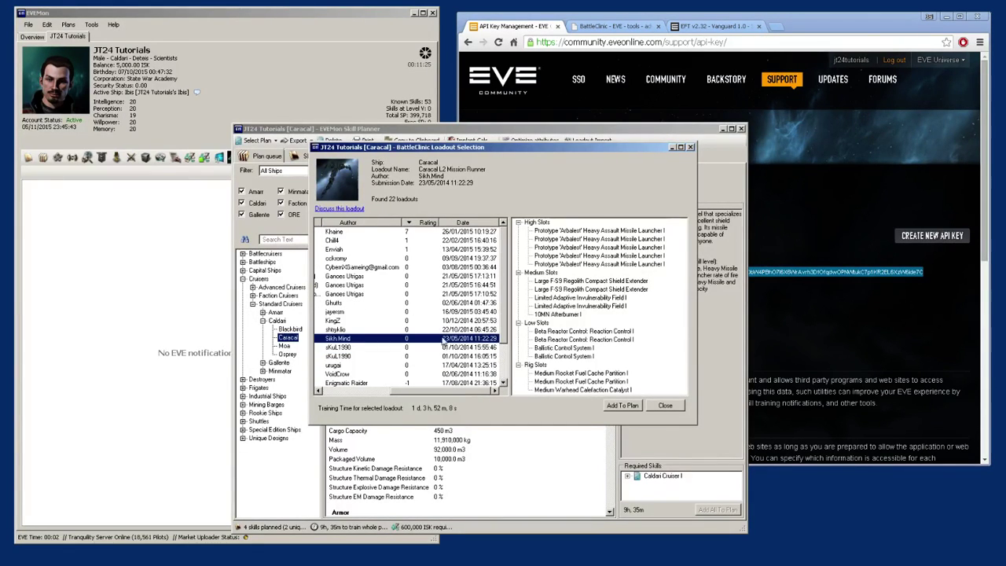
Step: Add the skills for the "Caracal: Level 2 missions" loadout to the plan
drag(452, 400, 378, 392)
click(378, 233)
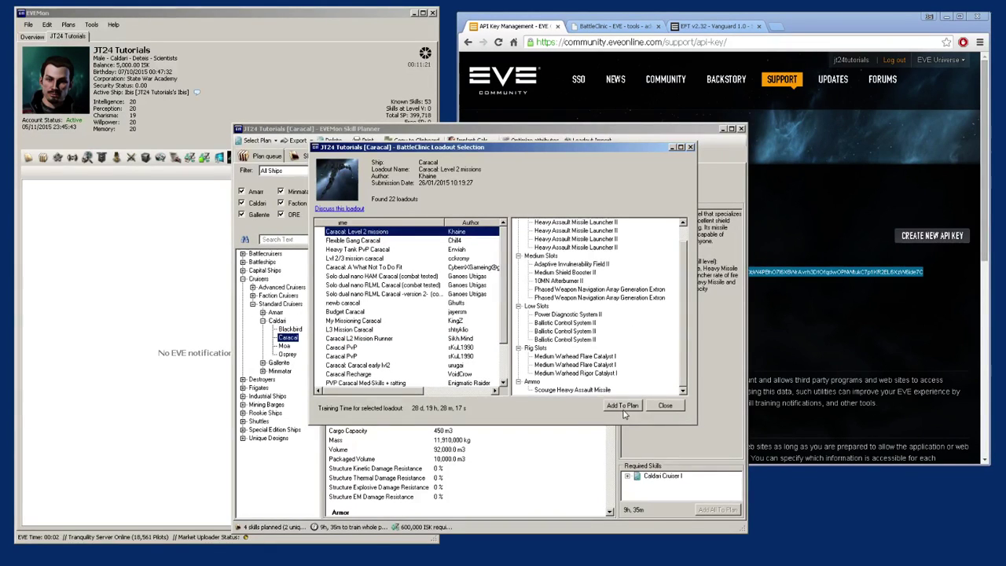
click(622, 406)
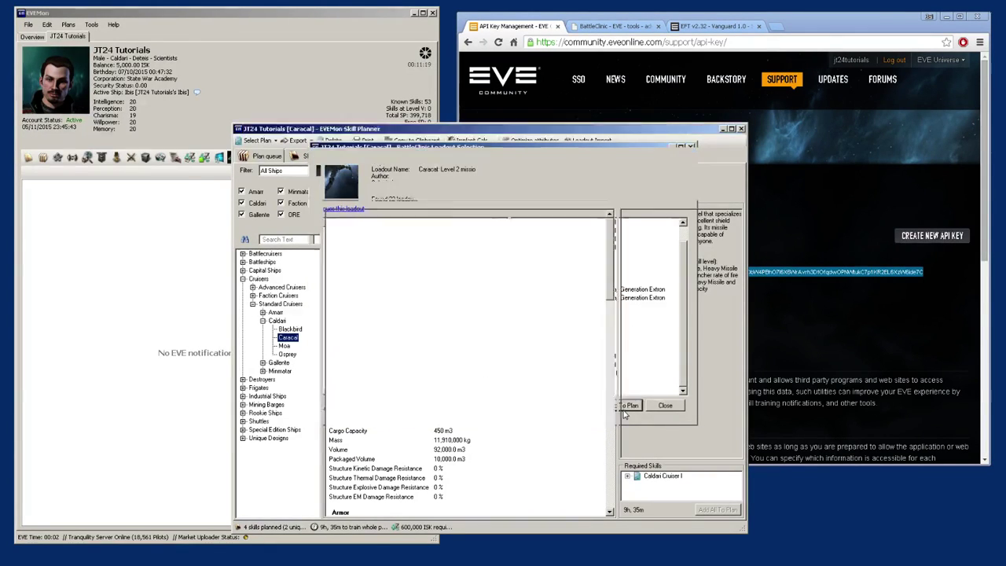
click(116, 223)
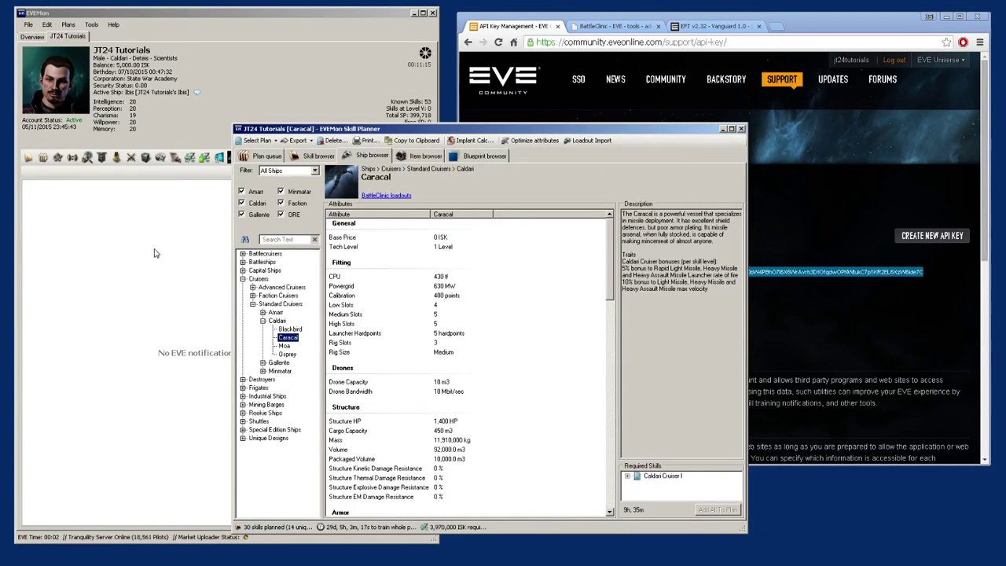
Step: Review the plan queue, including the Caldari Destroyer entries, look at the skill browser and return to the queue
click(263, 156)
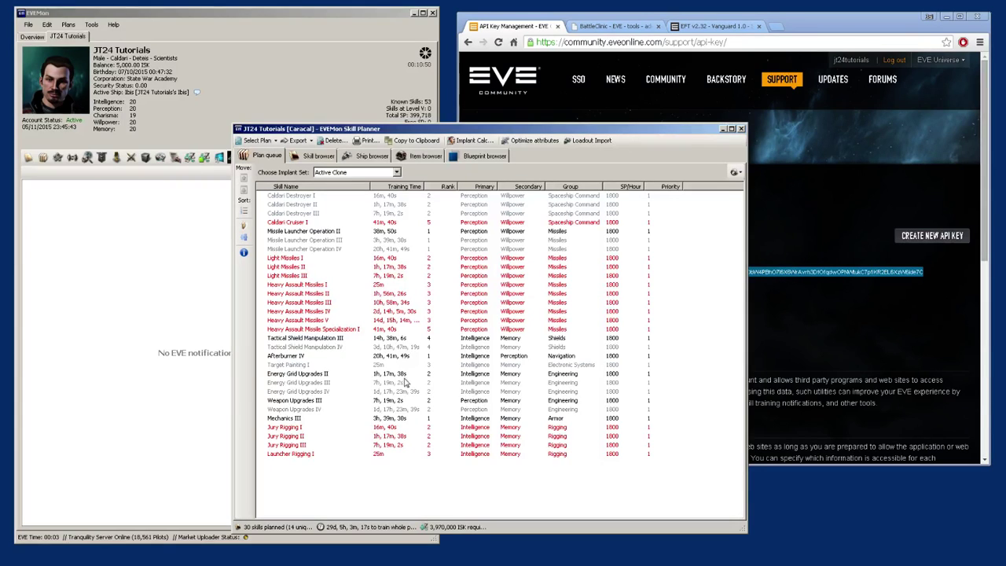
click(297, 214)
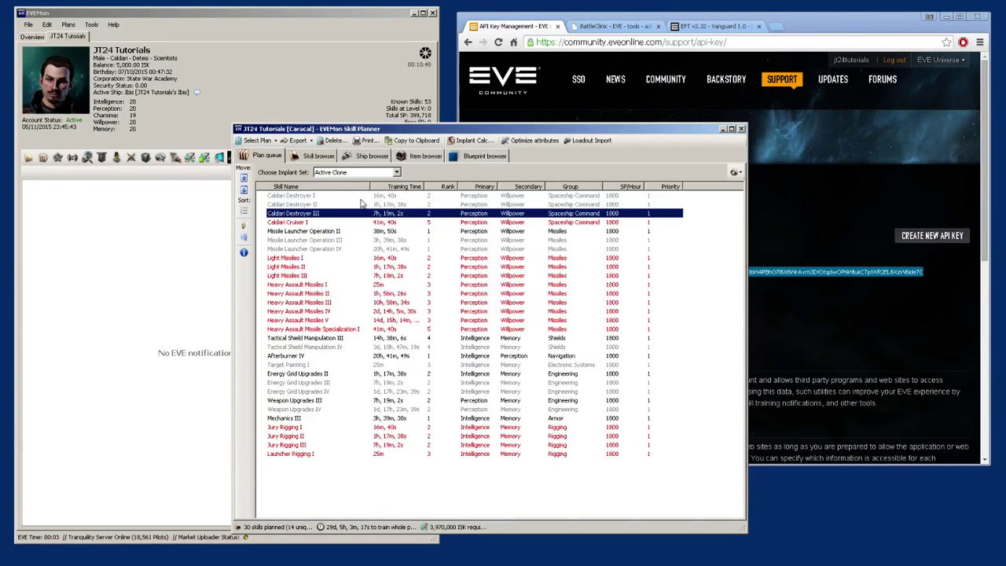
click(294, 196)
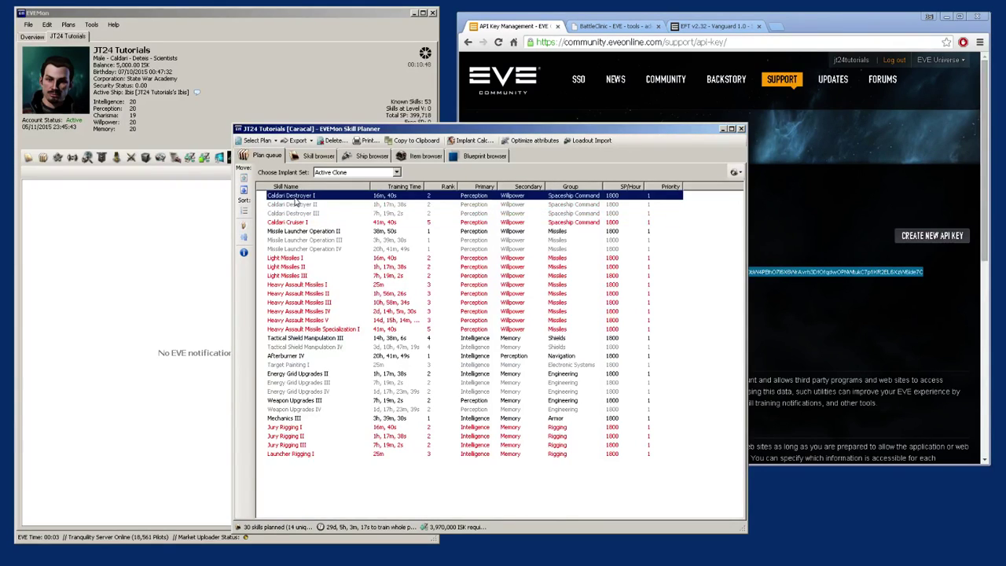
click(305, 157)
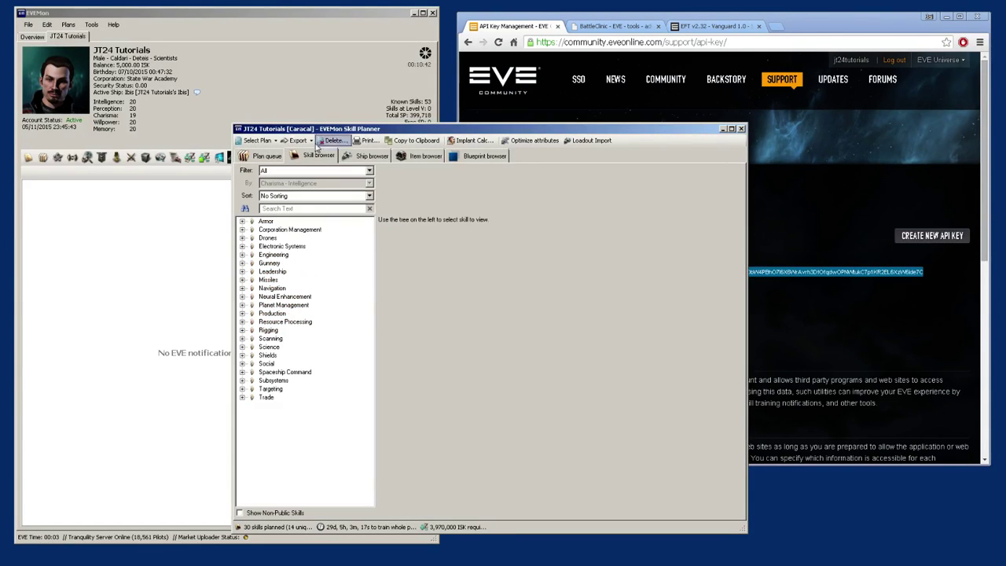
click(267, 157)
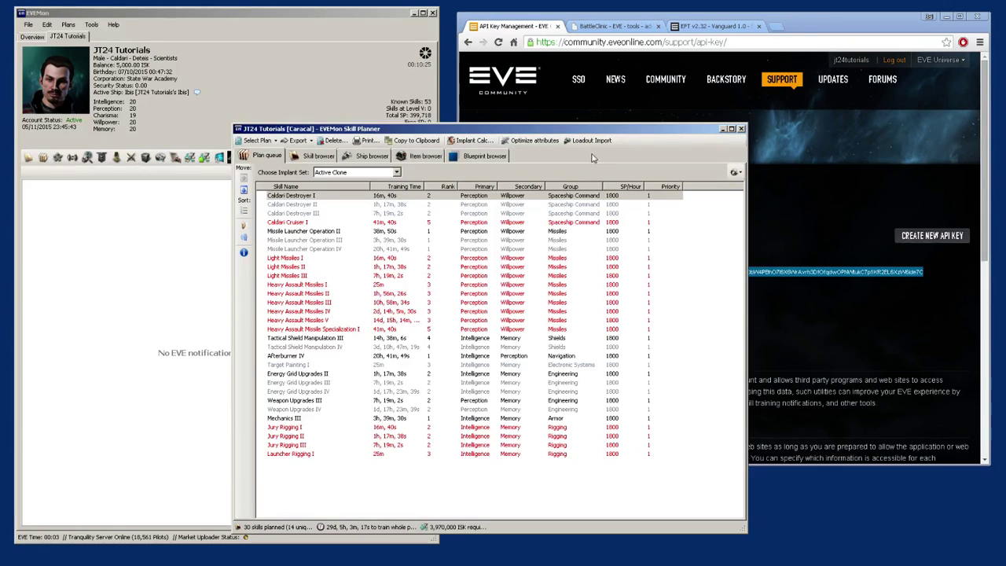
Step: Simulate implants for the active clone in the Implant Calculator by setting Intelligence and Perception to 23
click(474, 141)
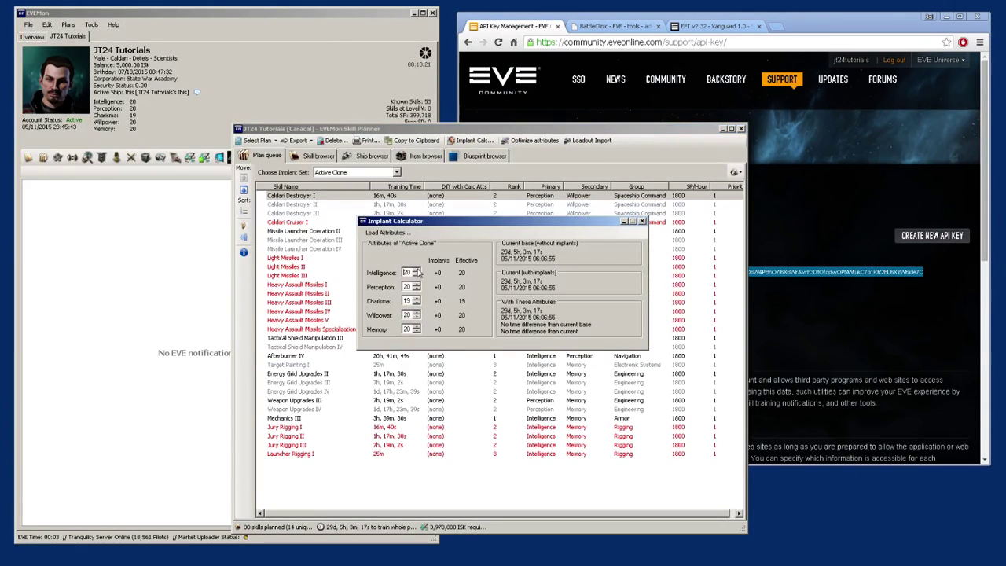
click(417, 270)
click(417, 270)
click(417, 271)
click(417, 285)
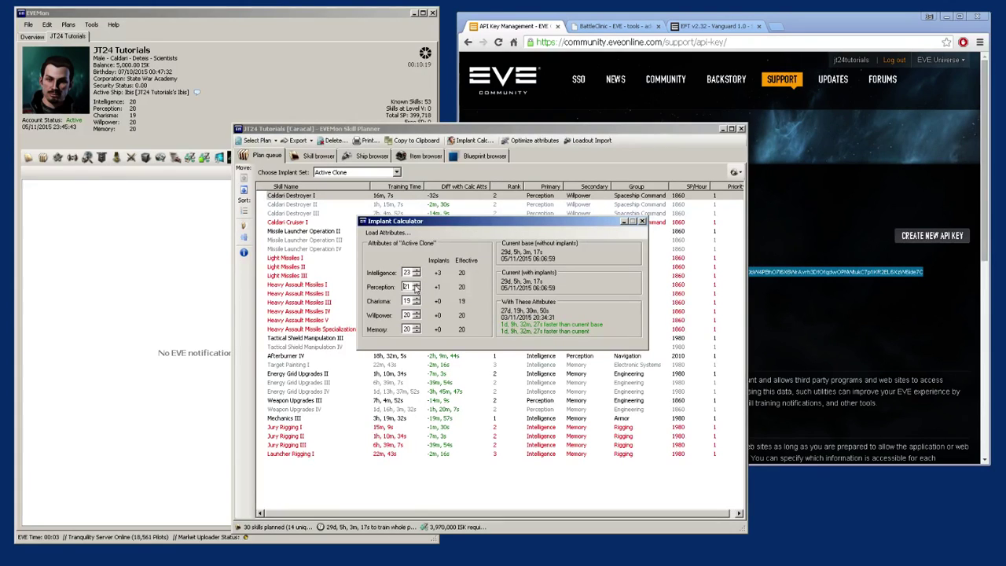
click(417, 285)
click(417, 284)
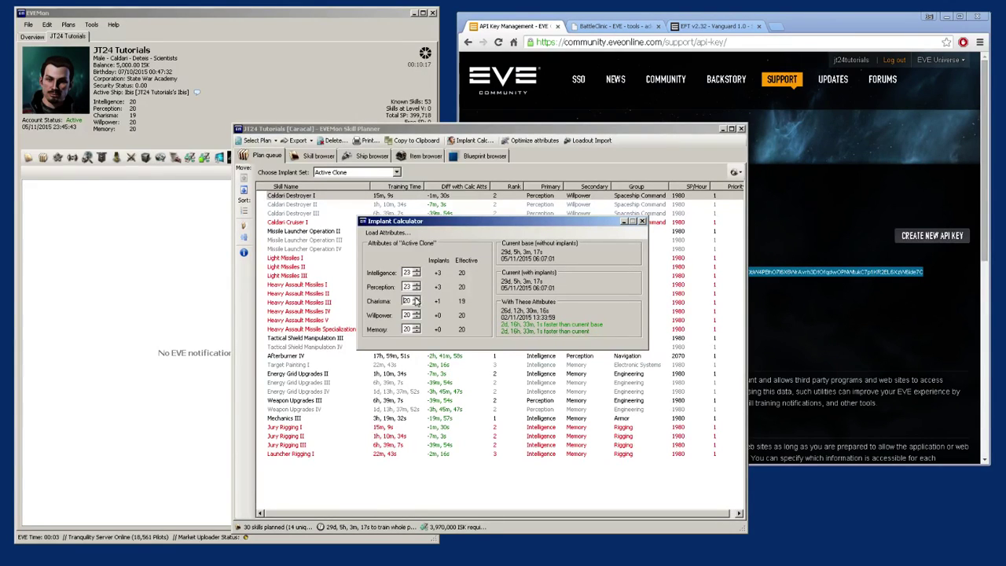
Step: Set Charisma to 22 and Willpower and Memory to 23 in the implant simulation, compare the training times and close the calculator
click(416, 313)
click(417, 313)
click(416, 313)
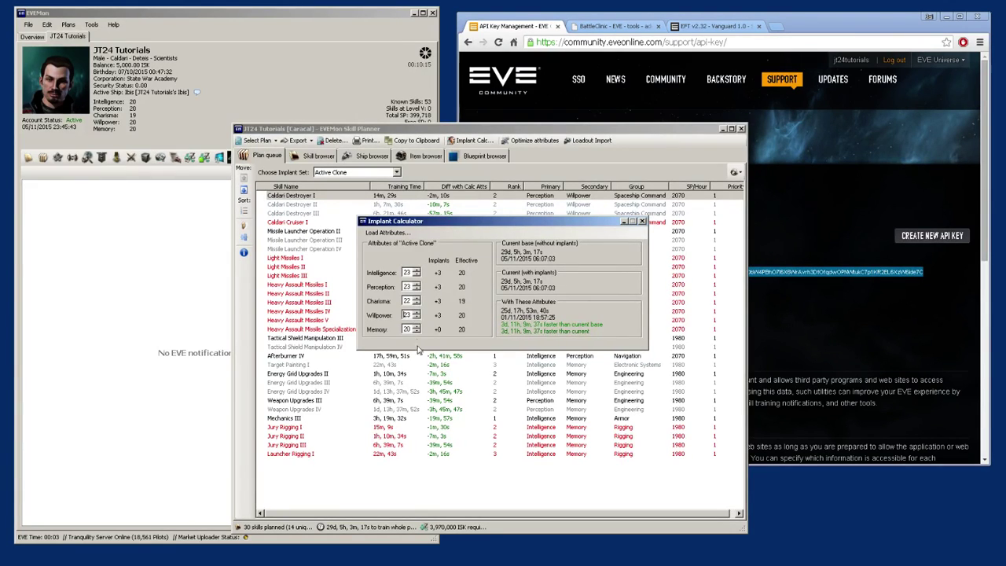
click(416, 327)
click(417, 327)
click(416, 327)
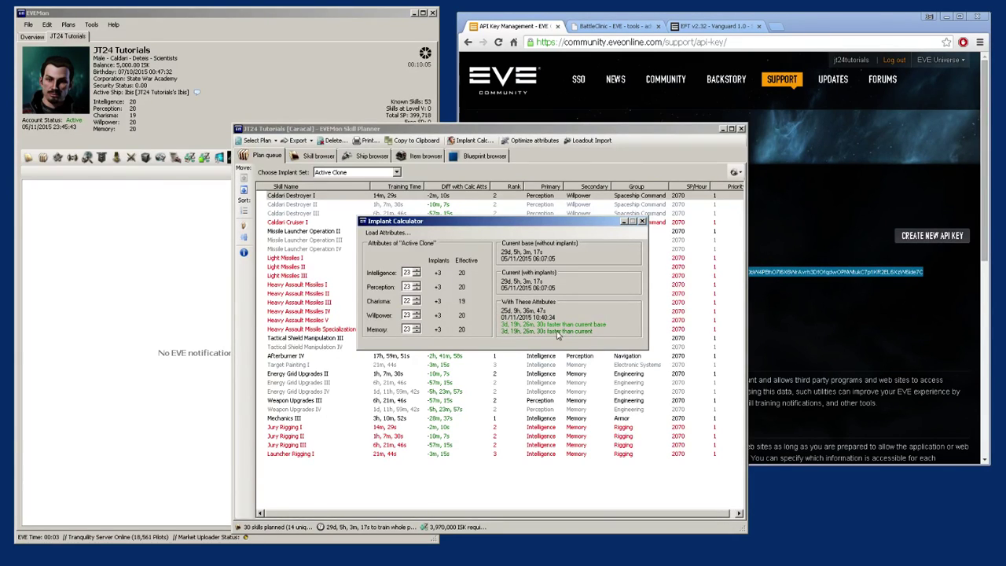
click(643, 223)
Step: View the attribute optimization that would be best for the first year of the plan, then close it
click(534, 140)
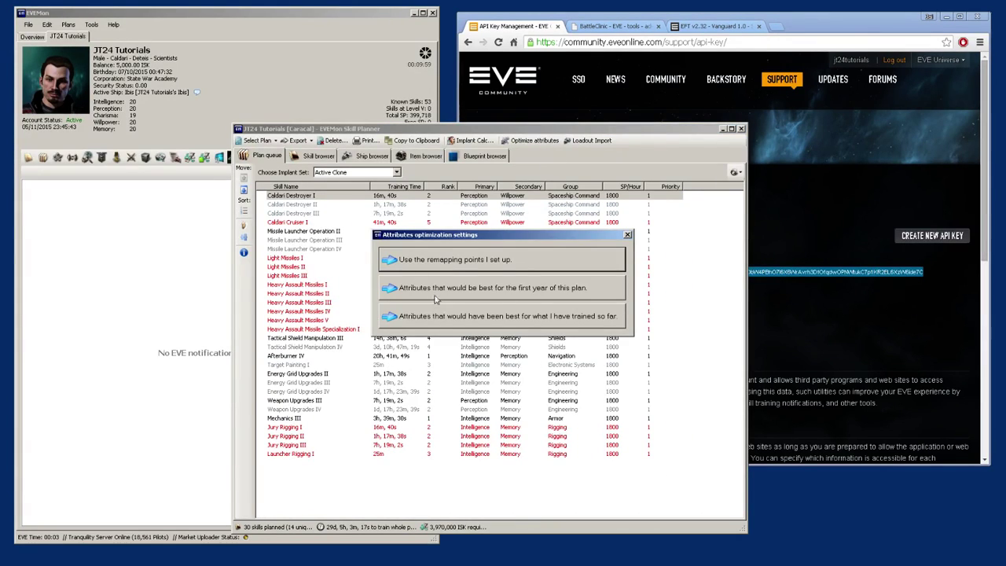
click(503, 288)
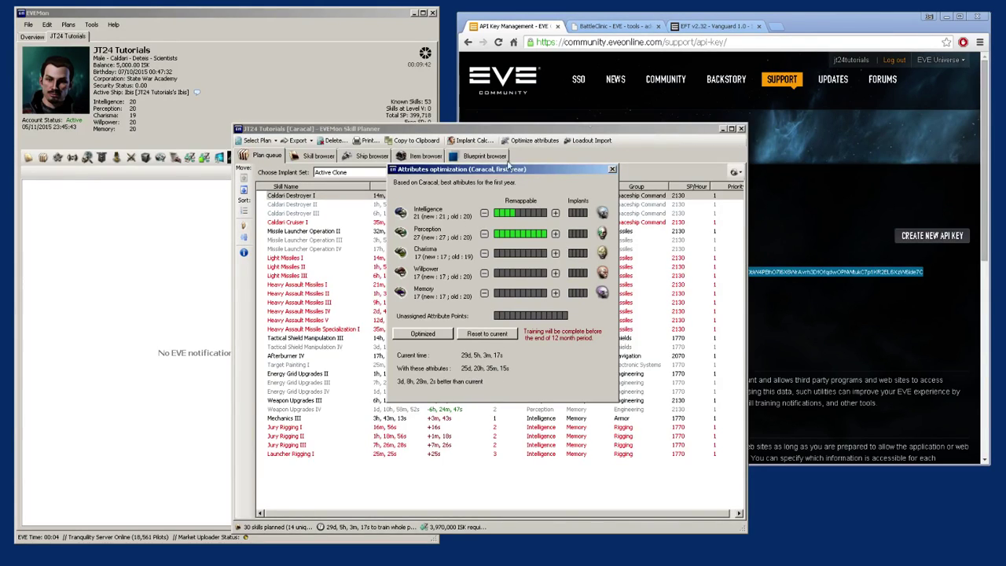
click(613, 171)
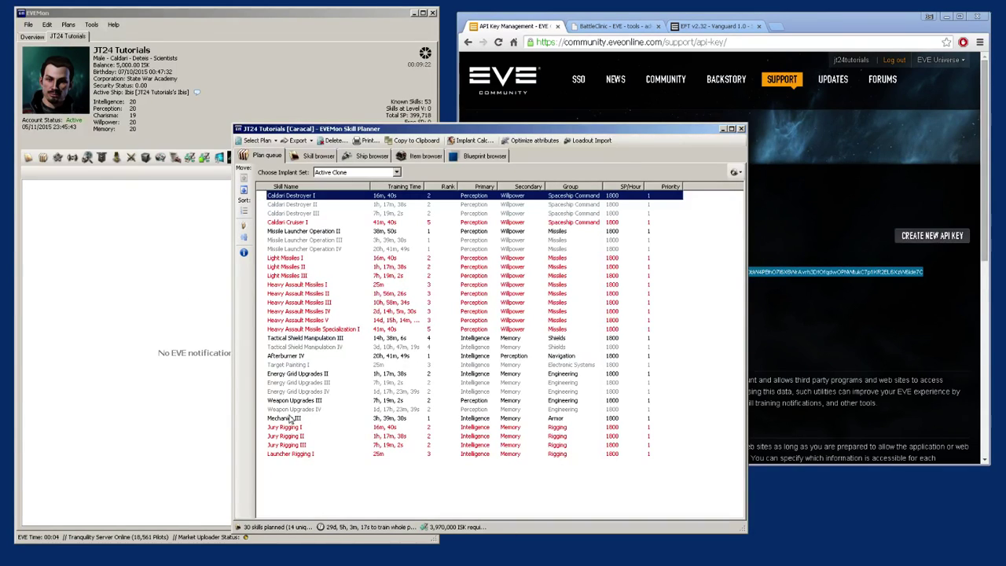
Step: Look up the Bouncer II sentry drone's attributes and required skills among the combat drones, then return to the plan queue
click(413, 155)
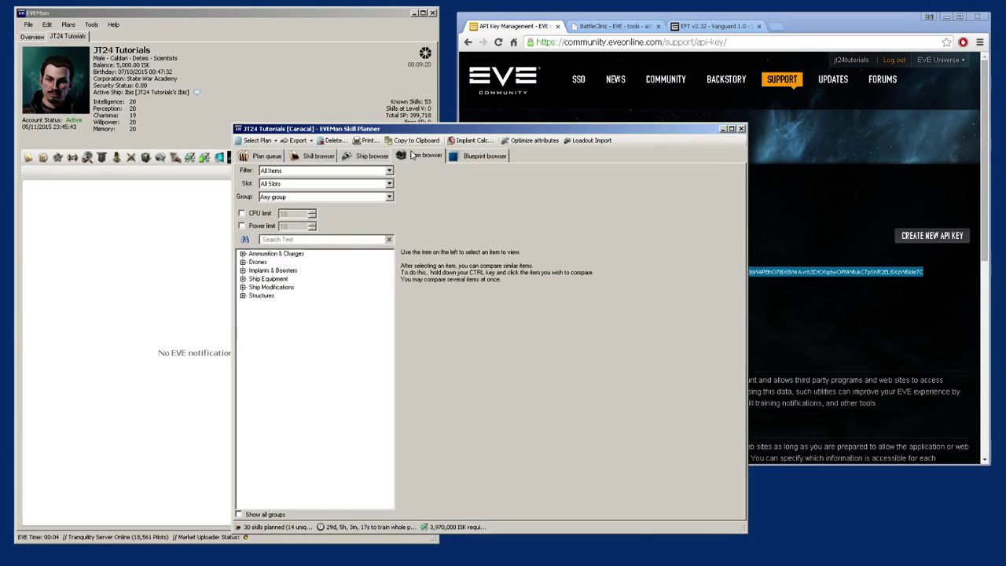
click(243, 263)
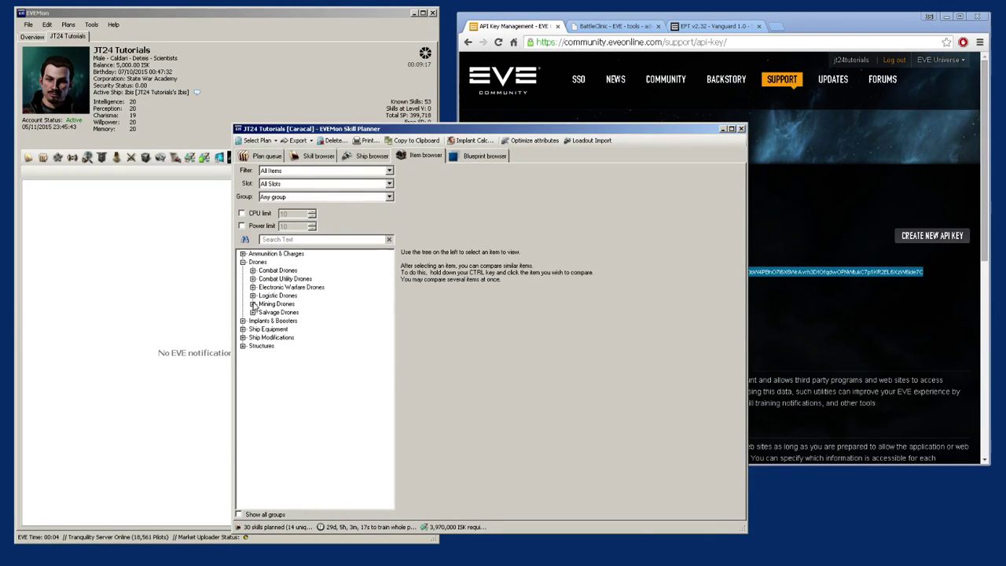
click(254, 271)
click(263, 321)
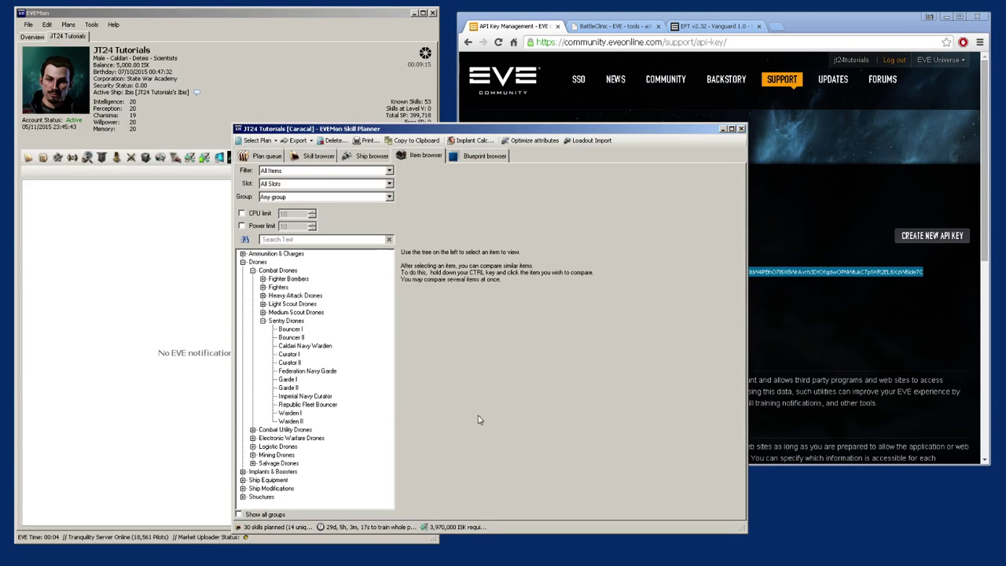
click(291, 337)
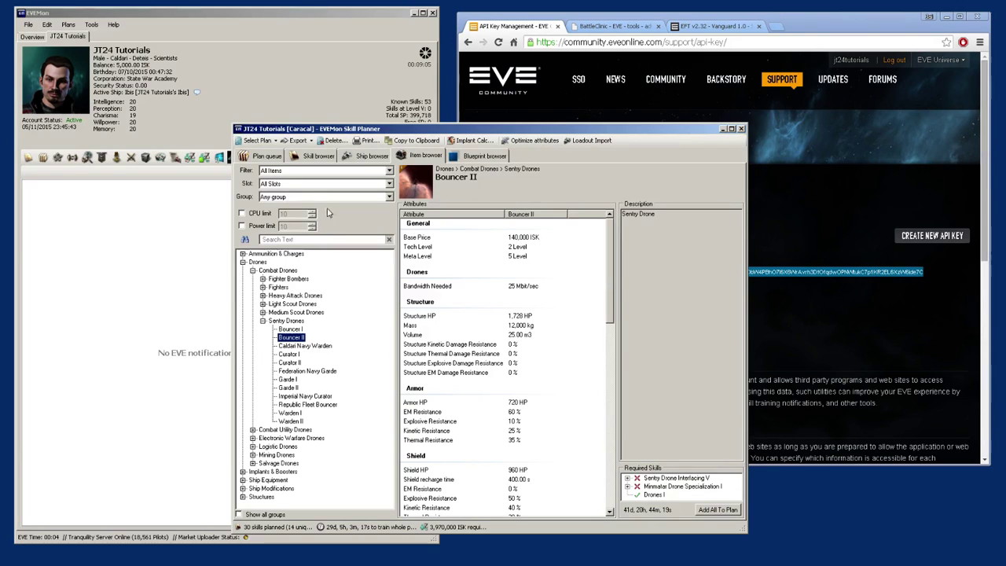
click(264, 155)
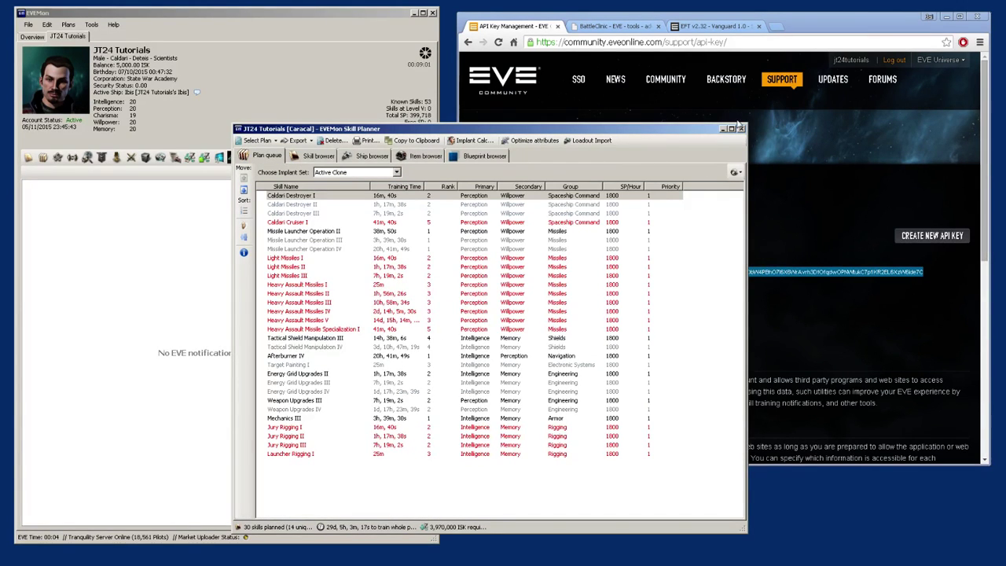
Step: View the loadout import, then close it along with the skill planner and the BattleClinic loadout selection
click(591, 141)
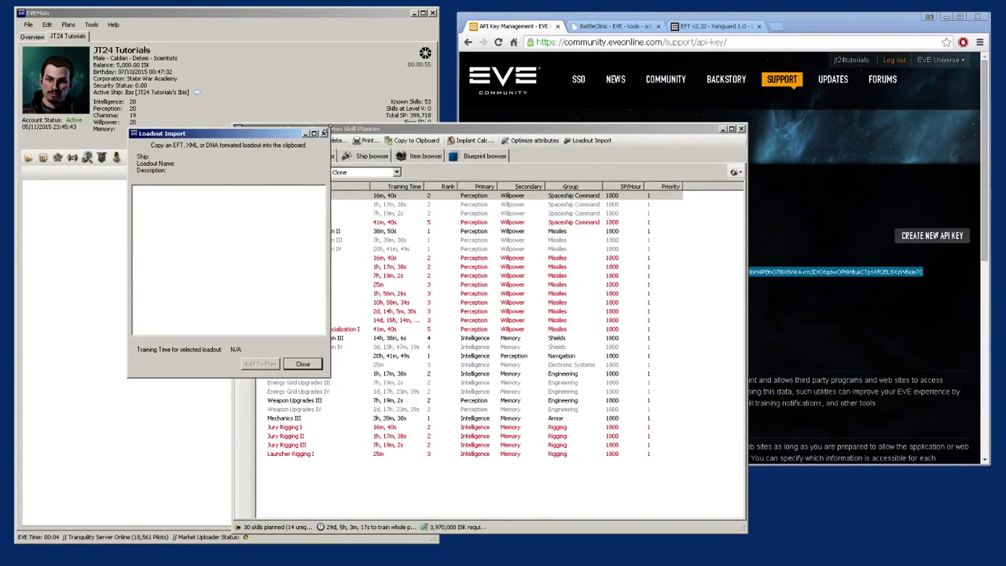
click(324, 133)
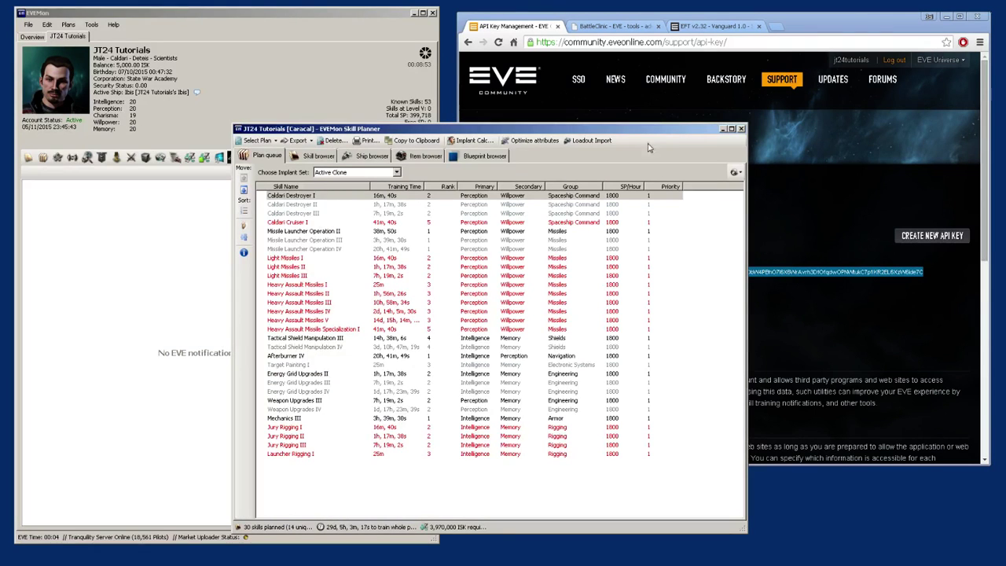
click(740, 130)
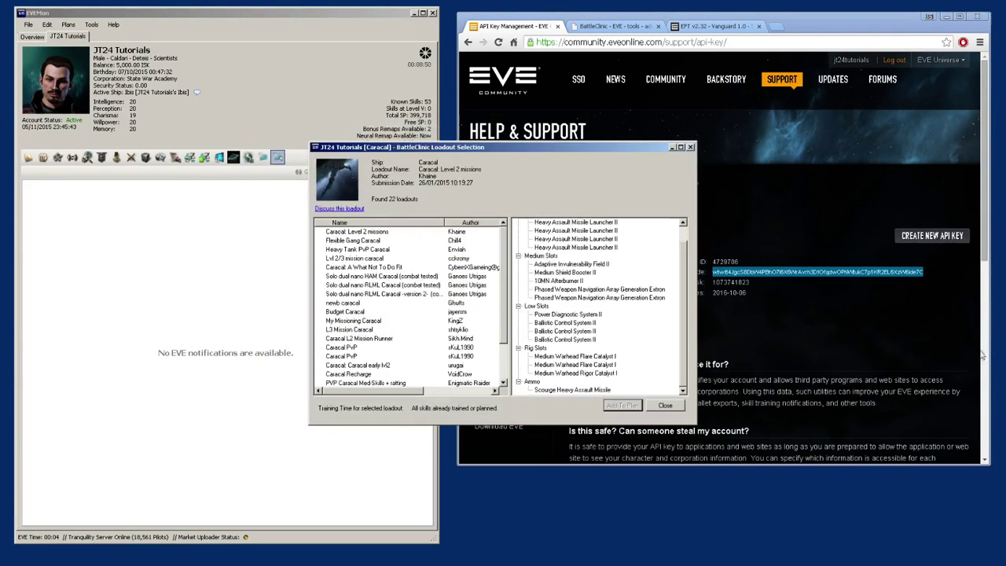
click(665, 406)
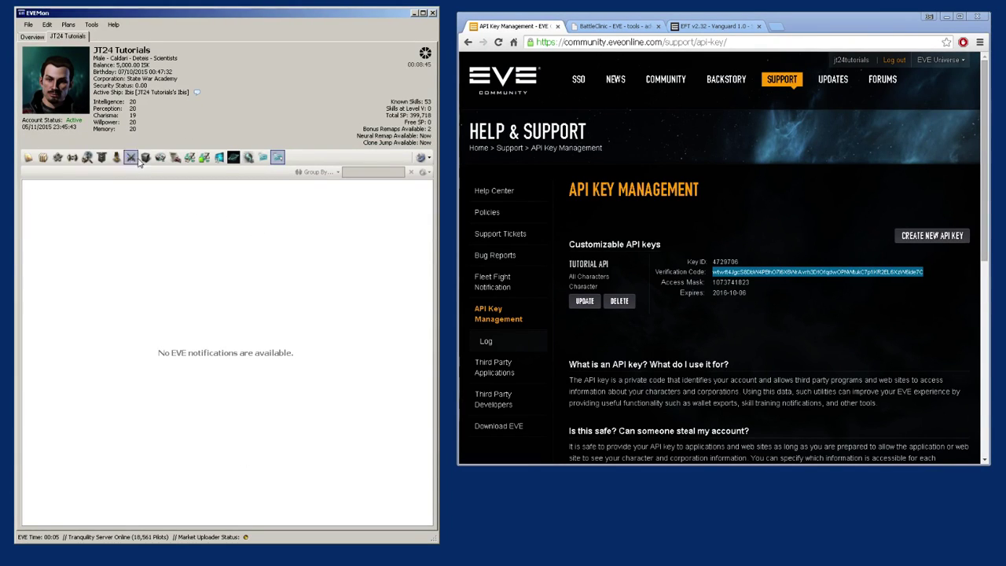
Step: Show the character's skill list with all skill groups collapsed and view the available API data updates
click(29, 158)
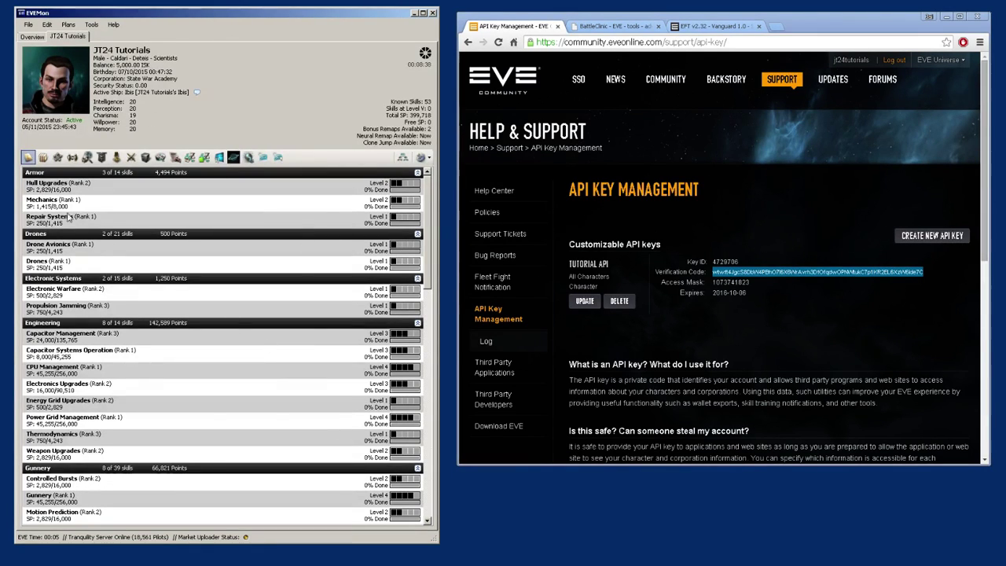
click(402, 158)
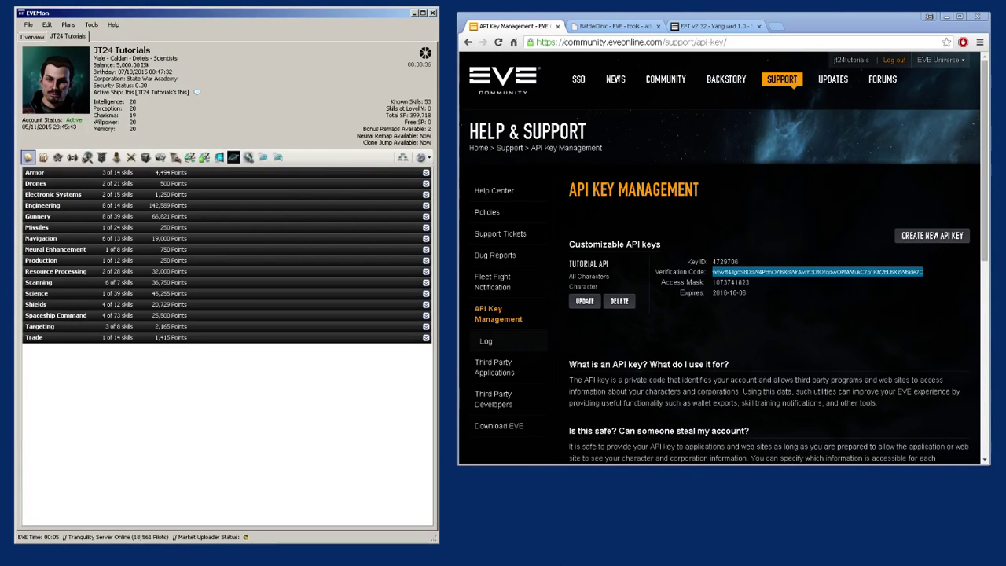
click(425, 54)
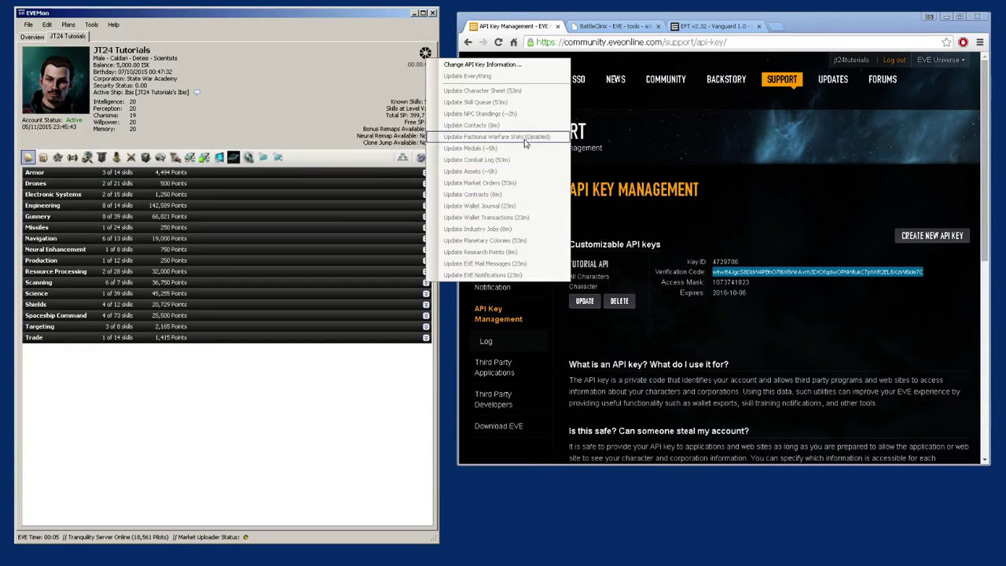
click(342, 443)
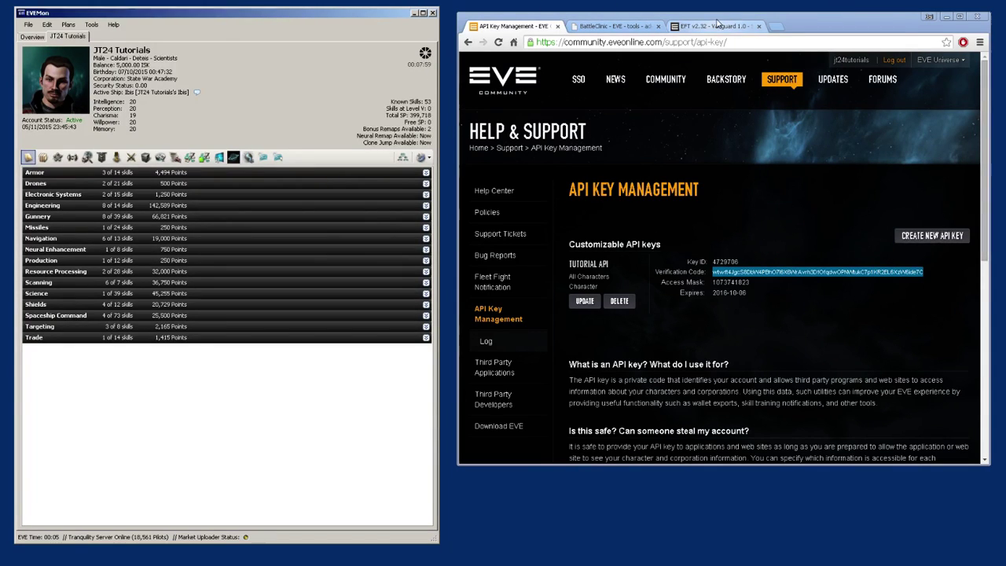
Step: Switch to EFT, collapse the Shield category and create a new character named JT24 in the Character Editor
click(717, 22)
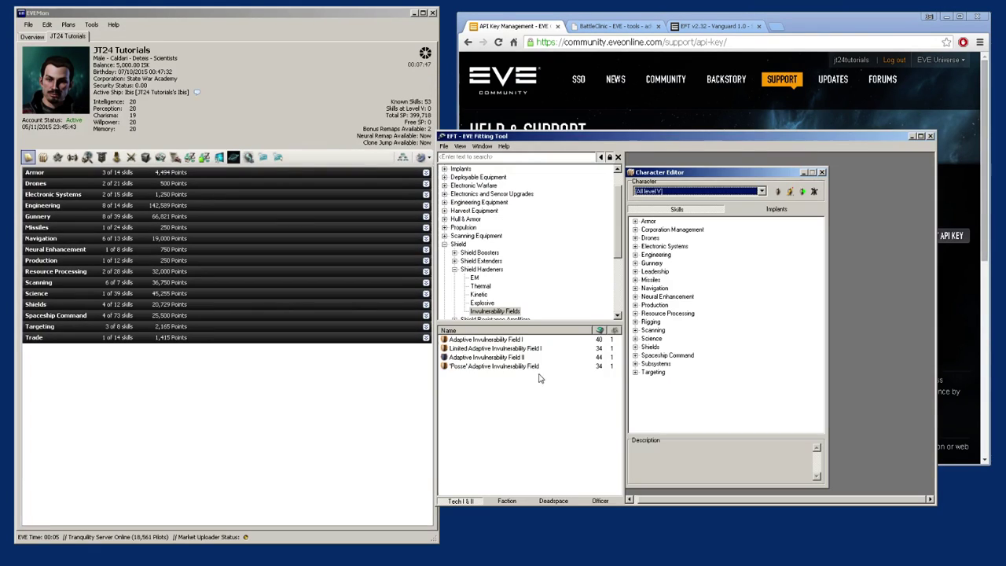
click(445, 244)
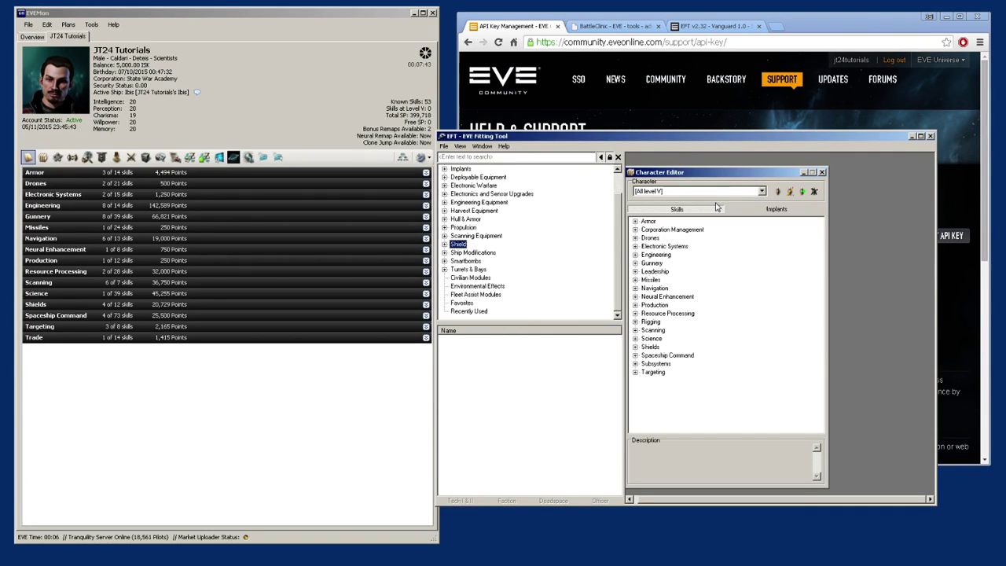
click(779, 191)
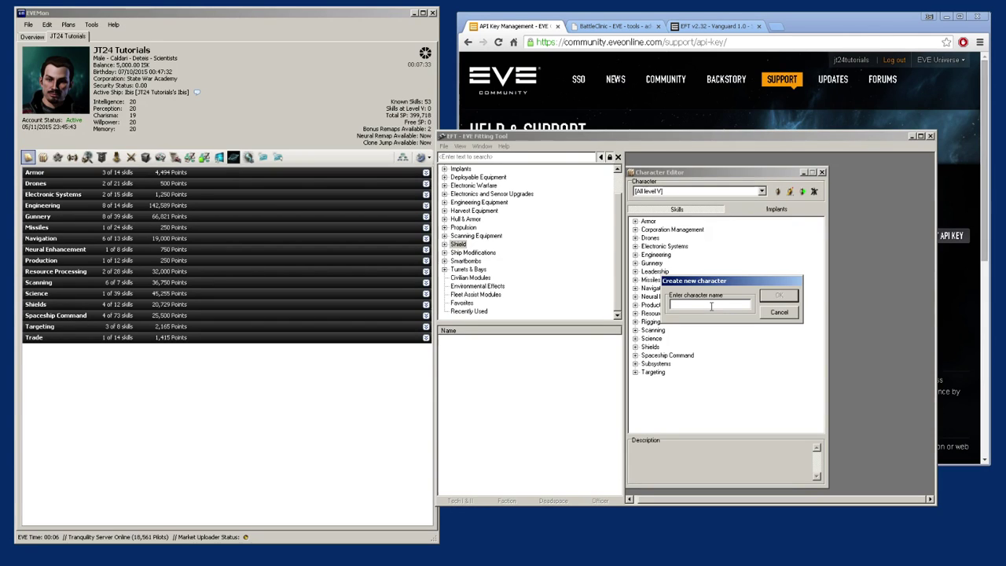
text(JT24)
click(779, 295)
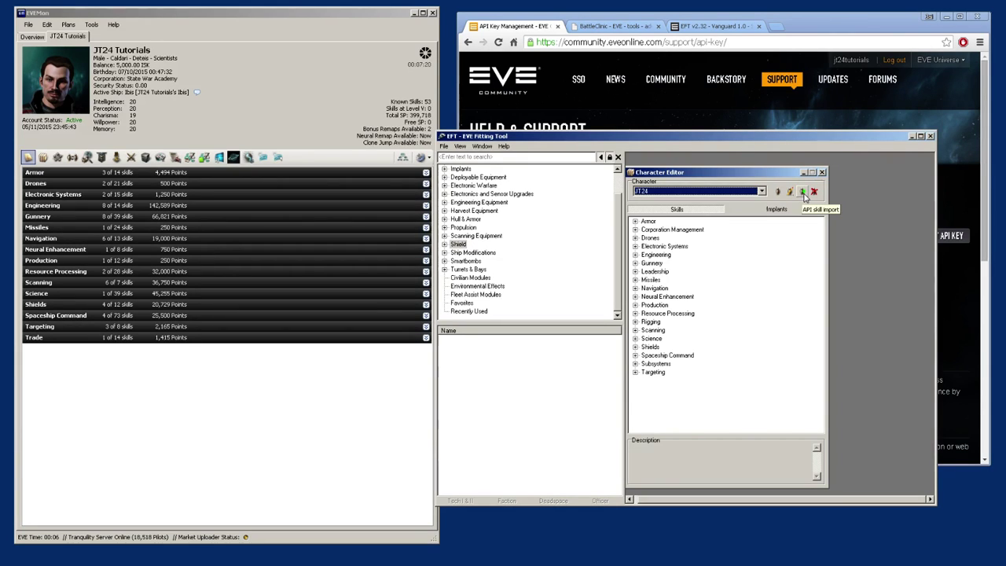
Step: View the API skill import, cancel it and move the EFT window clear of the API key details page
click(802, 192)
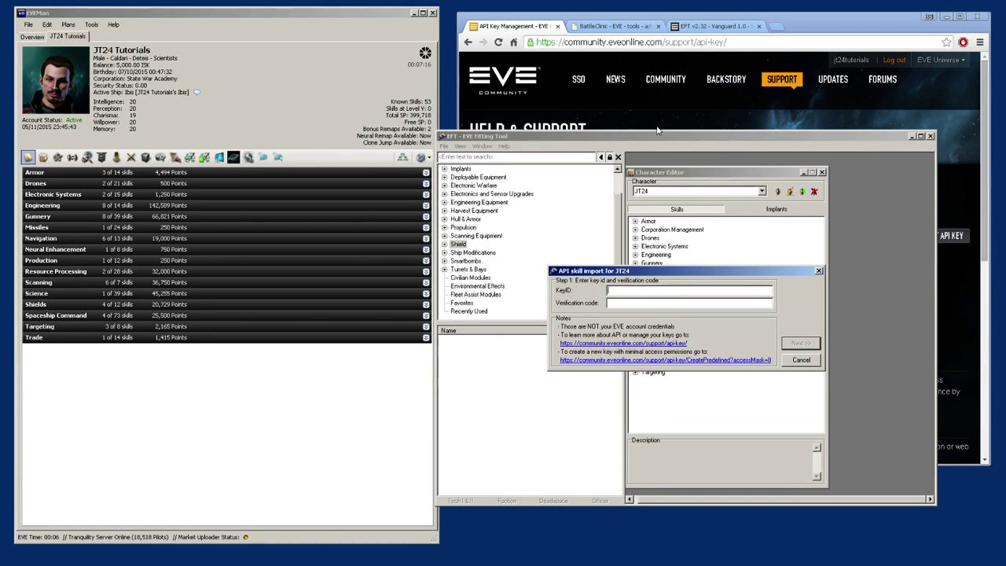
click(801, 361)
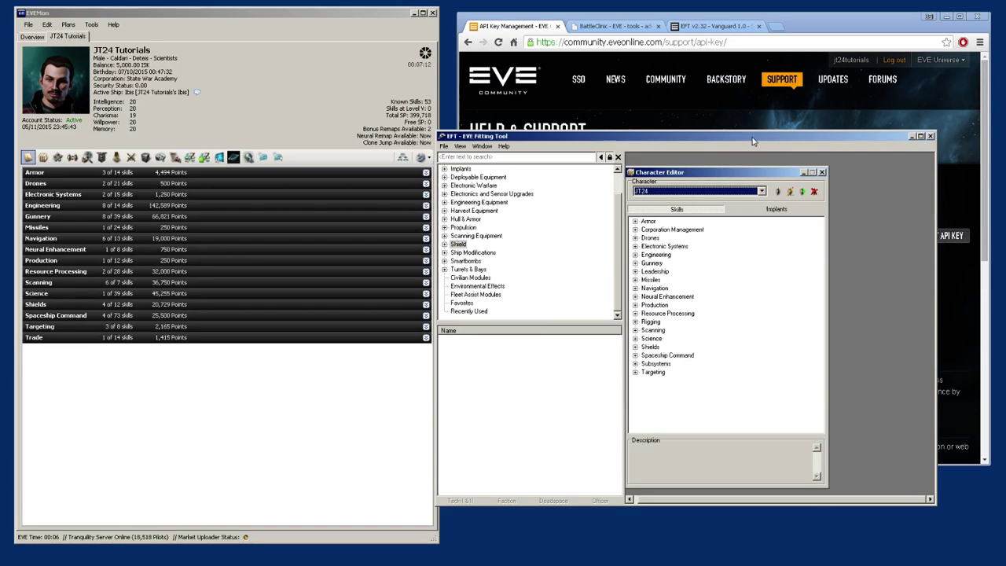
drag(756, 136, 331, 109)
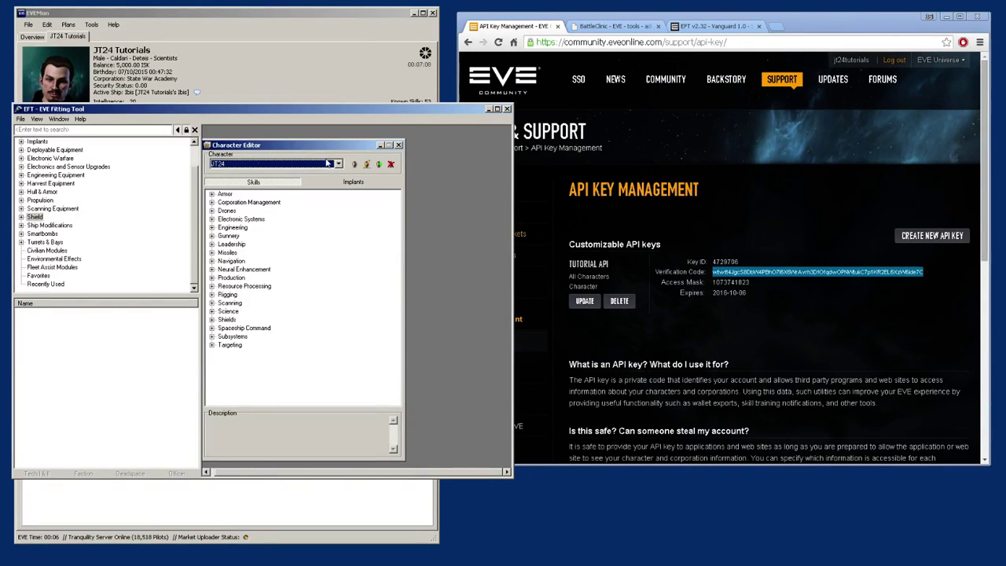
Step: Start the API skill import for JT24 and paste the key ID copied from the API key page
click(379, 164)
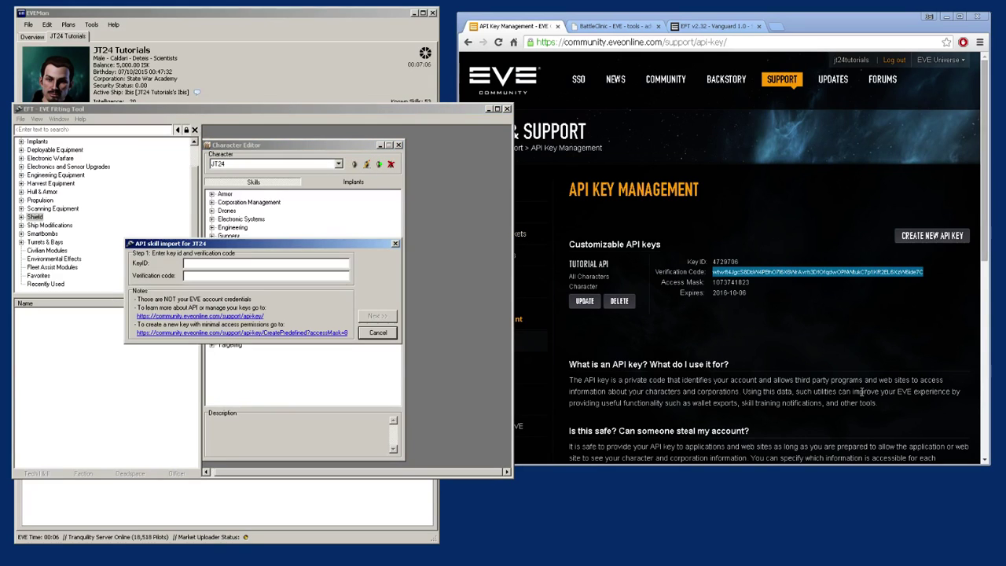
click(725, 262)
double_click(725, 261)
right_click(725, 260)
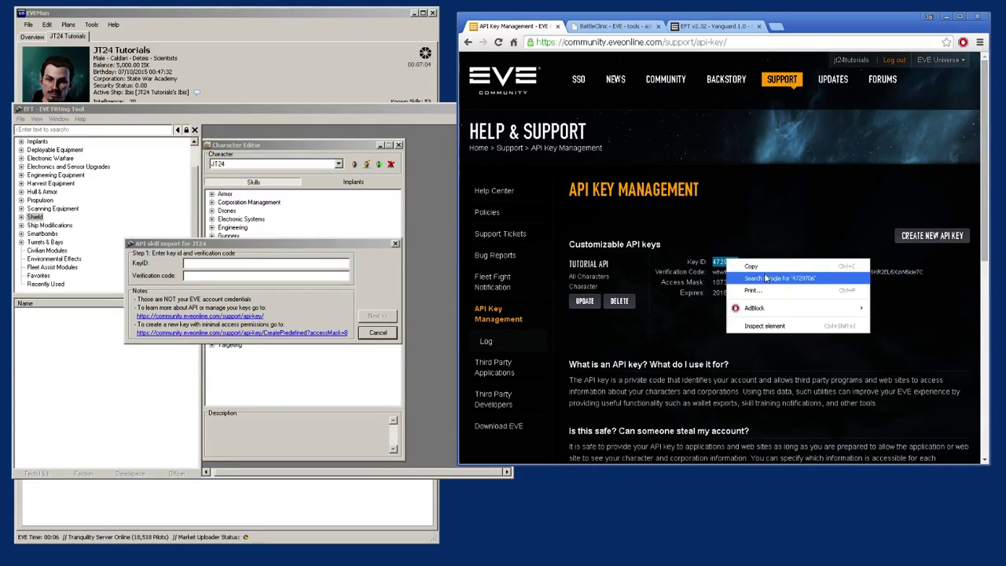
click(747, 266)
click(231, 265)
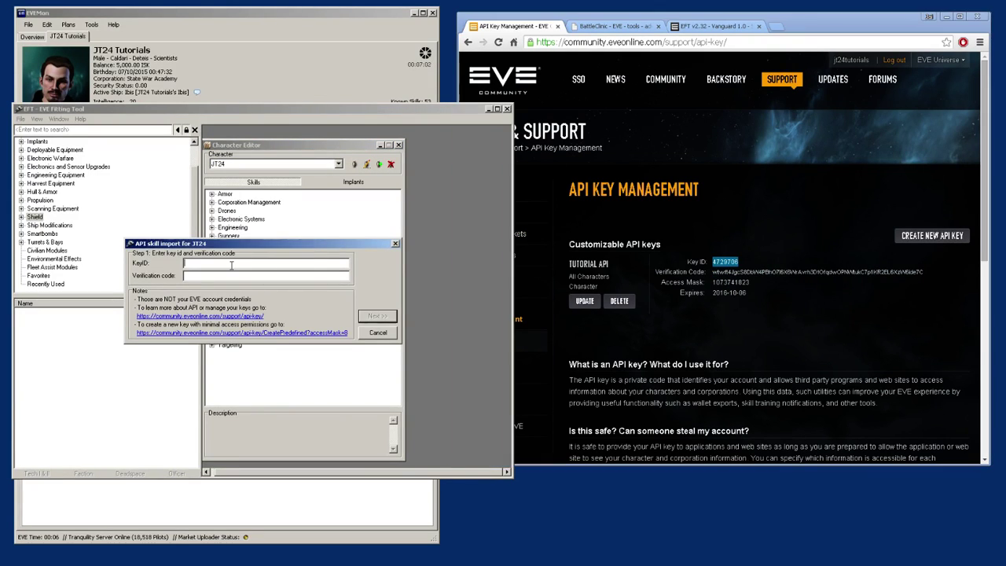
key(ctrl+v)
Step: Copy the verification code from the API key page into the skill import and continue to character selection
click(739, 281)
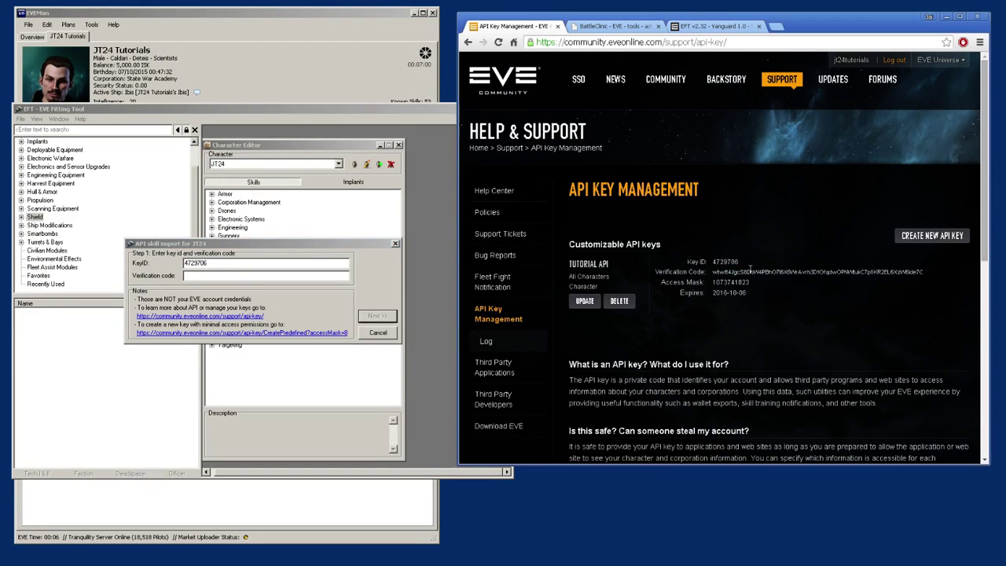
double_click(752, 271)
right_click(718, 270)
click(747, 277)
click(250, 282)
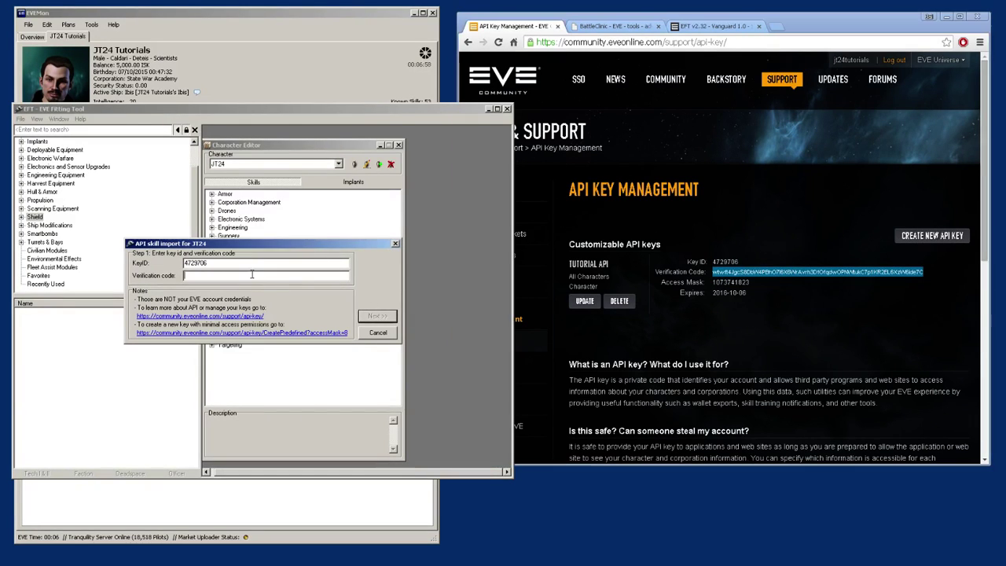
key(ctrl+v)
click(384, 318)
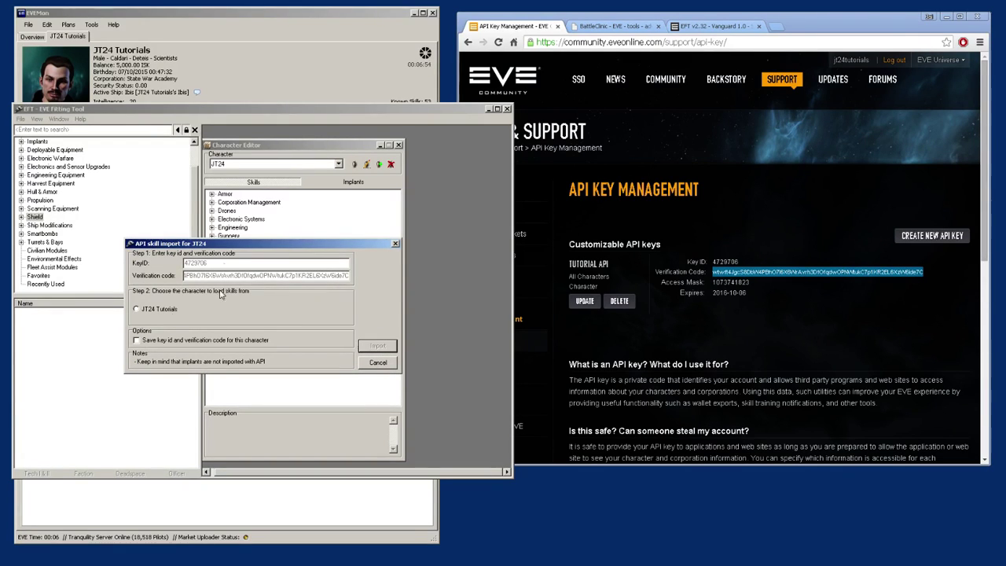
Step: Choose the JT24 Tutorials character, save the key ID and verification code for it, and import the skills
click(136, 311)
click(136, 342)
click(389, 350)
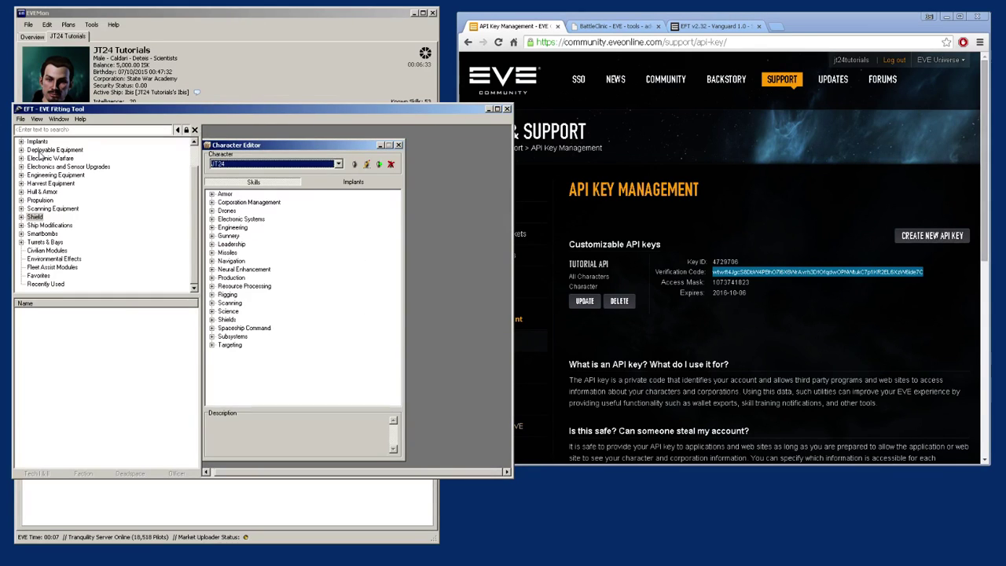
Step: Select JT24 as the active character in the Character Editor
scroll(42, 239, up, 2)
click(310, 167)
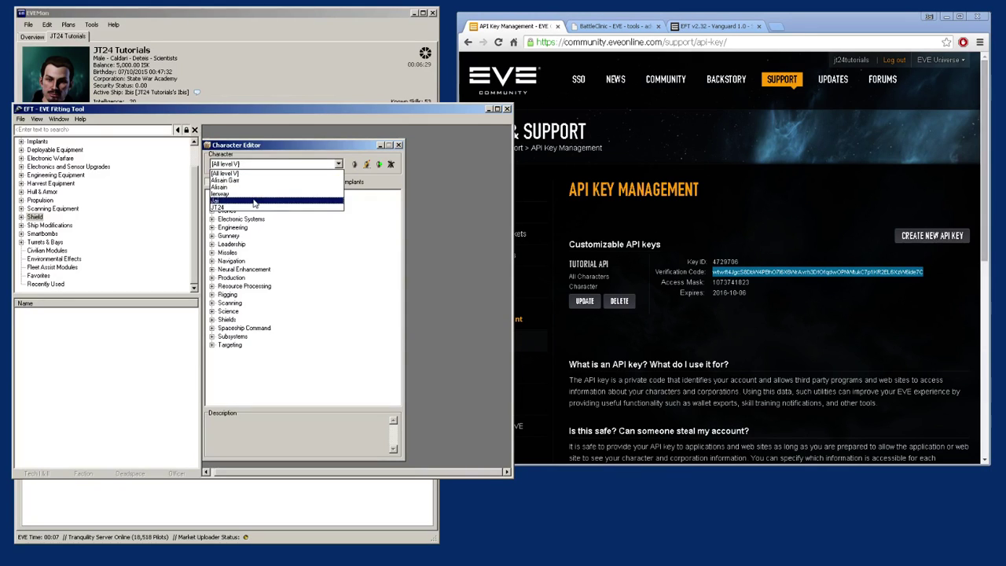
click(250, 210)
Step: Expand the Ships category and browse the assault frigates, battlecruisers and battleships
click(71, 217)
scroll(77, 227, up, 1)
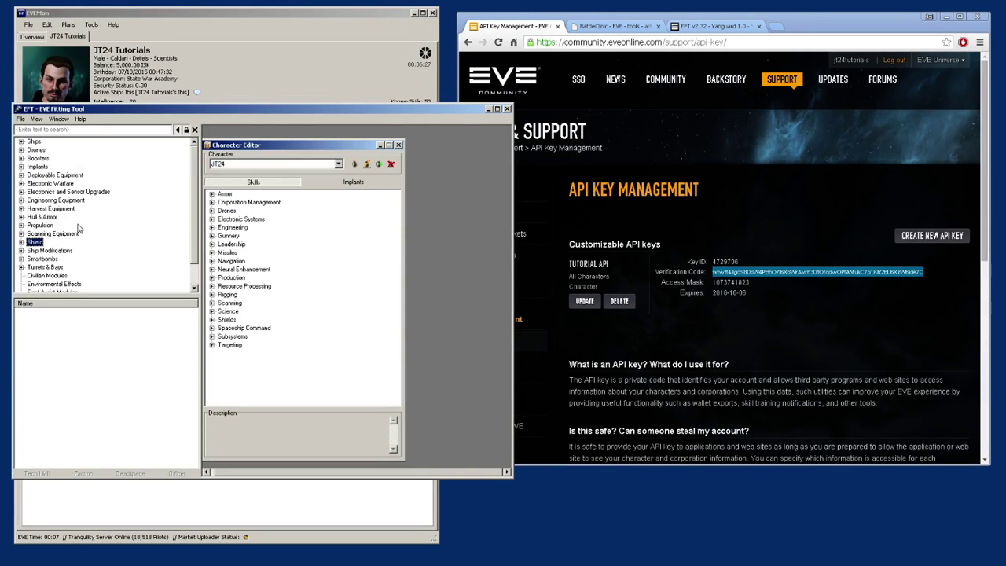
double_click(35, 141)
click(67, 150)
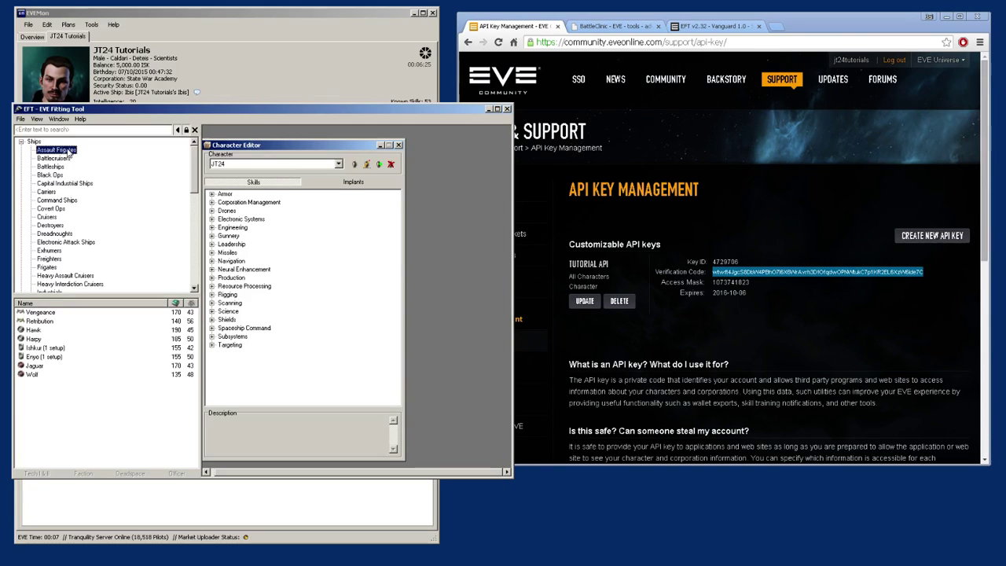
click(68, 159)
click(45, 167)
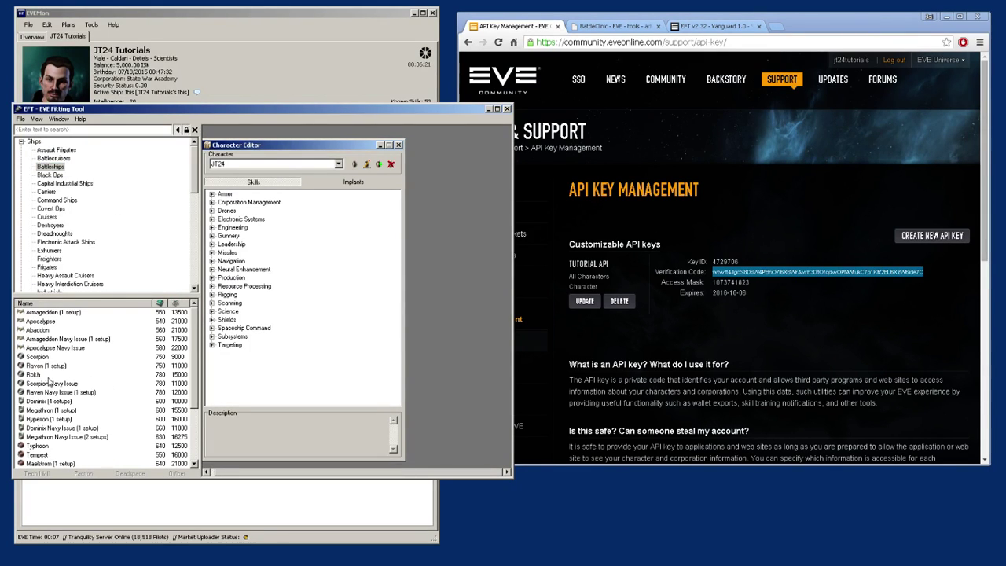
Step: Open the existing Caracal setup from the cruisers and enlarge the EFT window to show the full ship statistics
click(47, 217)
click(44, 383)
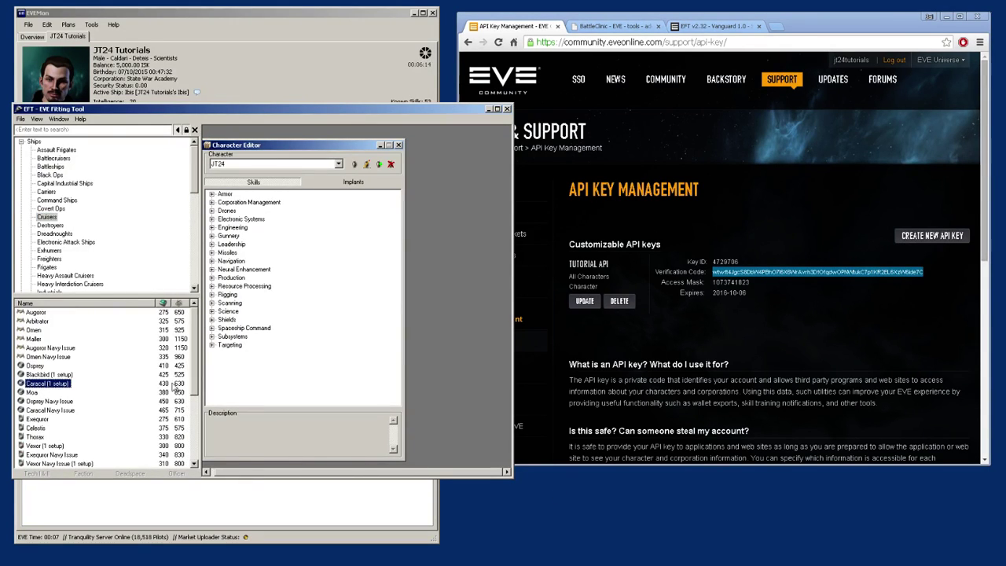
double_click(64, 385)
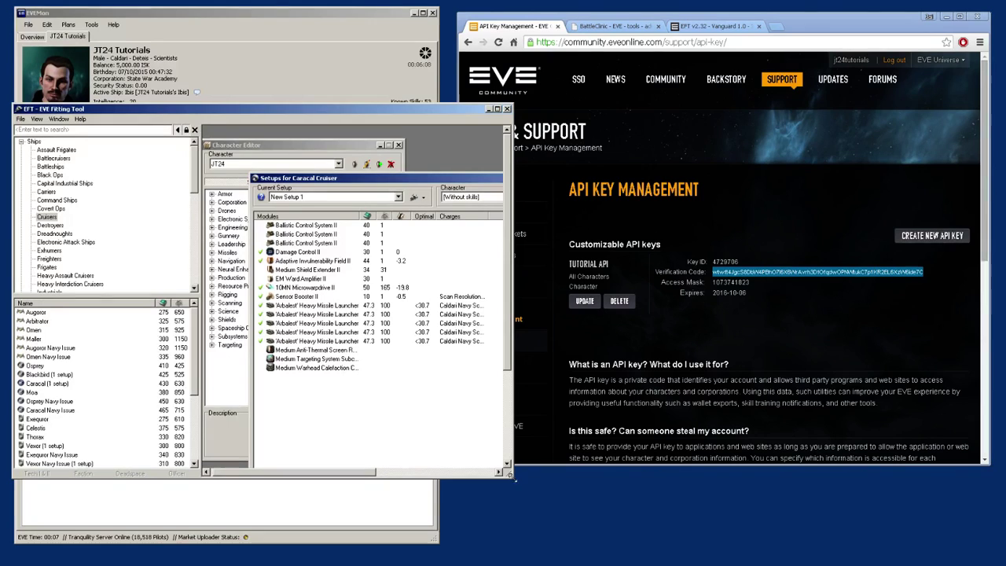
drag(764, 556, 760, 555)
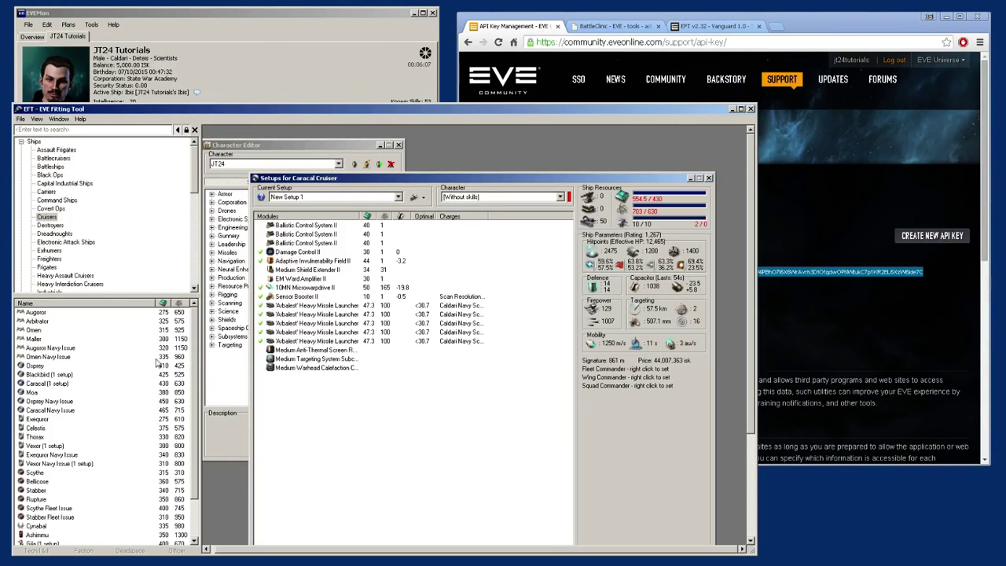
Step: Open the setups for the Exequror cruiser and decline creating a new one
click(38, 419)
double_click(39, 424)
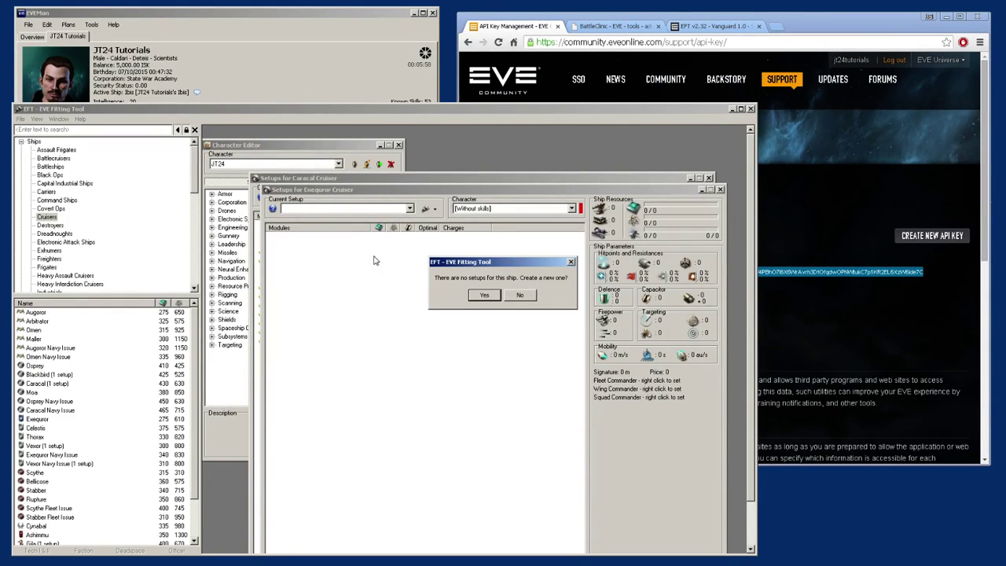
click(520, 294)
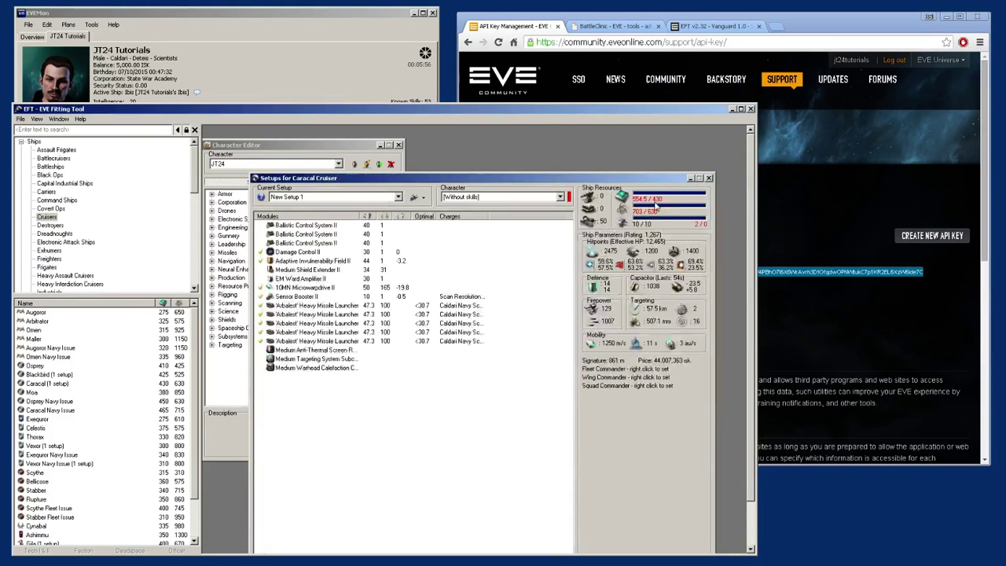
Step: Maximize EFT, move the Caracal setup clear of the Character Editor and assign the JT24 character to the setup
click(741, 108)
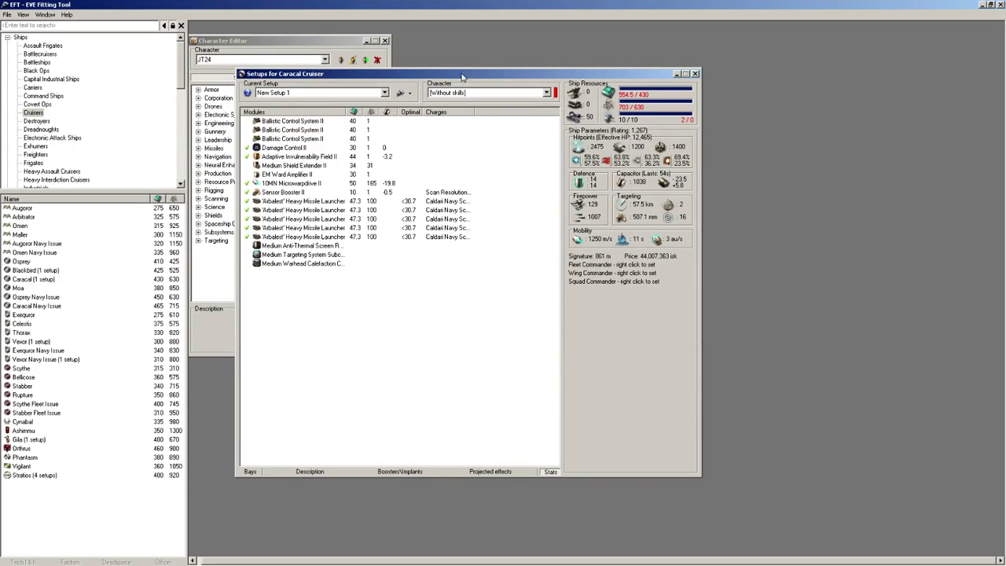
drag(589, 72, 666, 84)
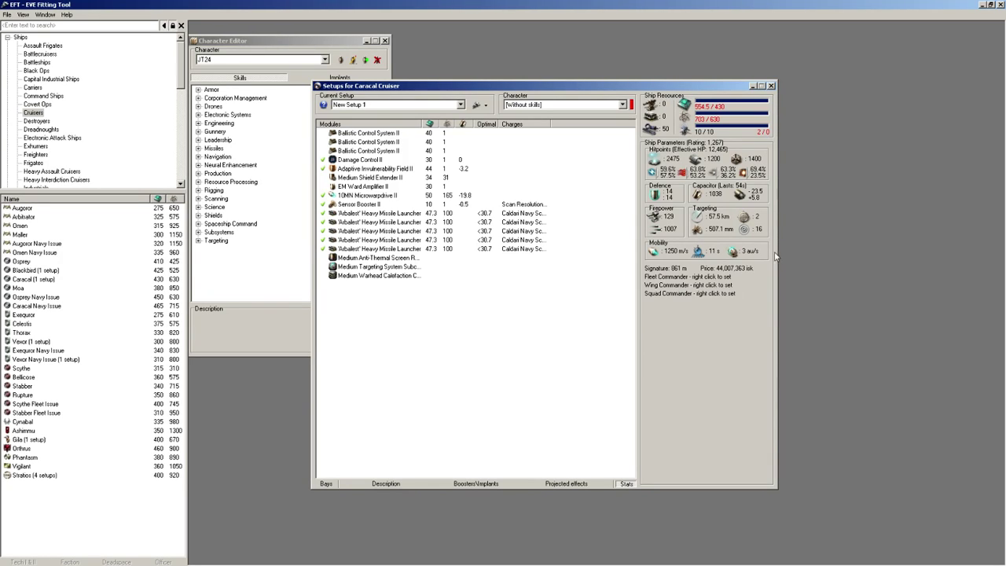
click(623, 105)
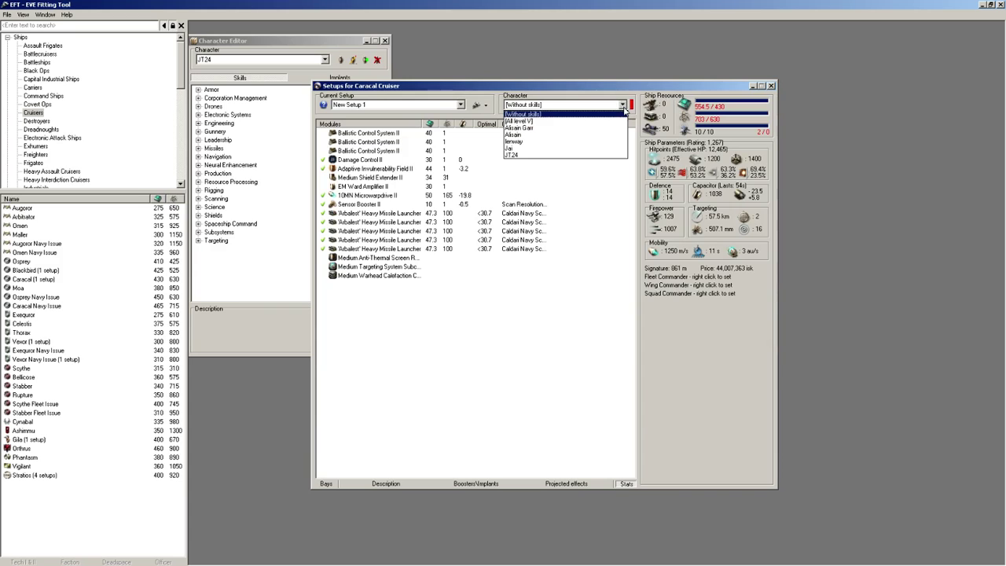
click(548, 159)
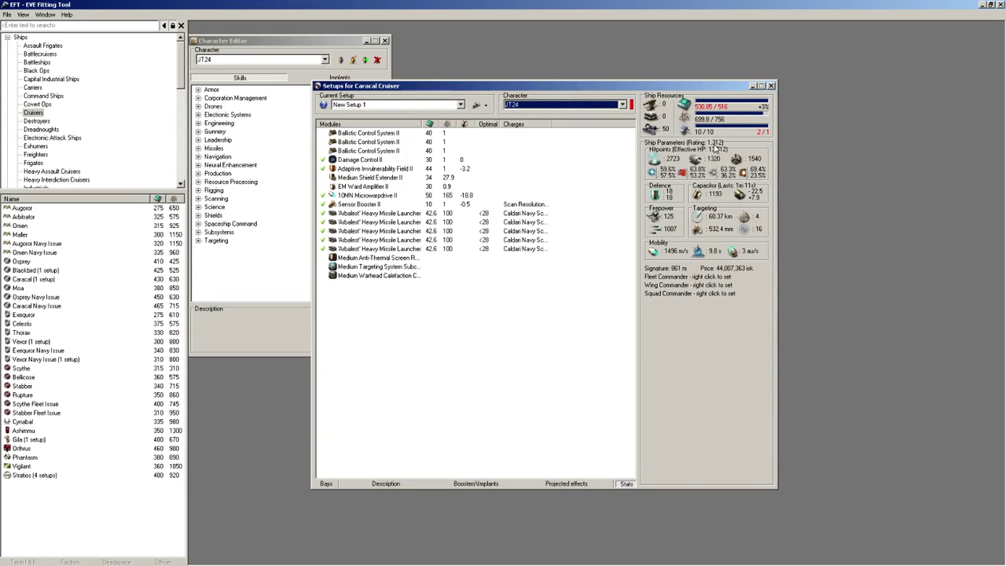
Step: Assign the [All level V] character to the Caracal setup
mouse_move(633, 106)
click(623, 104)
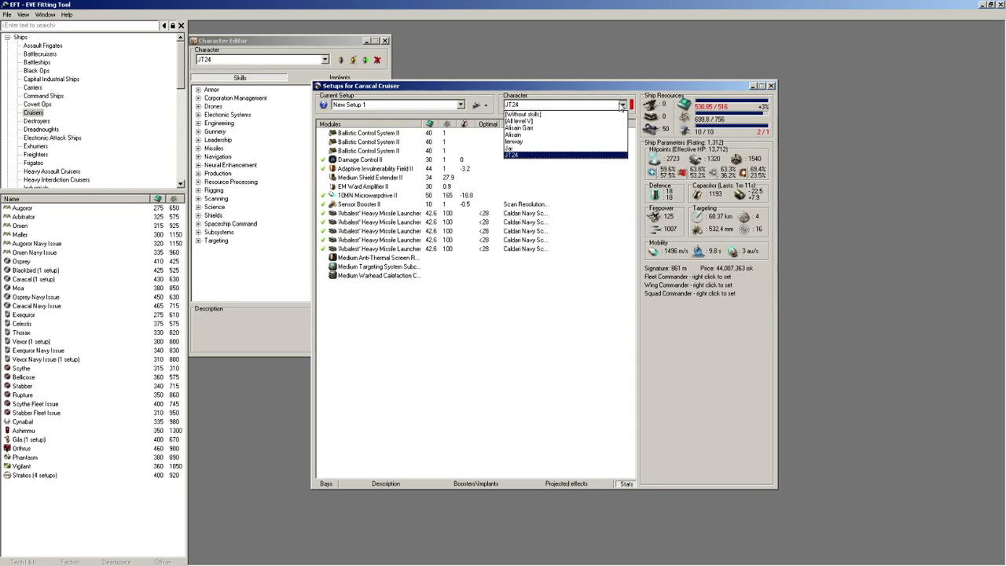
click(567, 121)
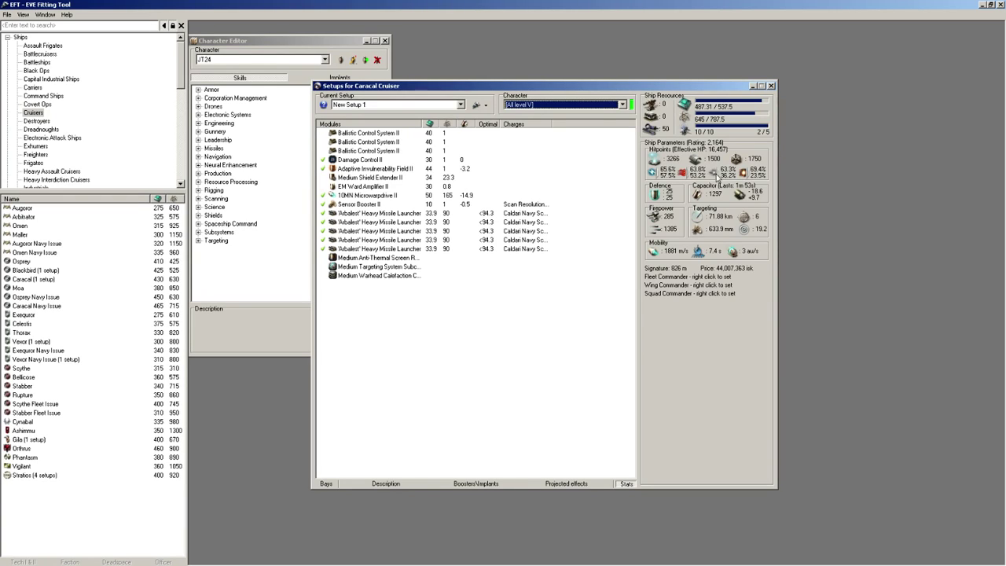
right_click(656, 198)
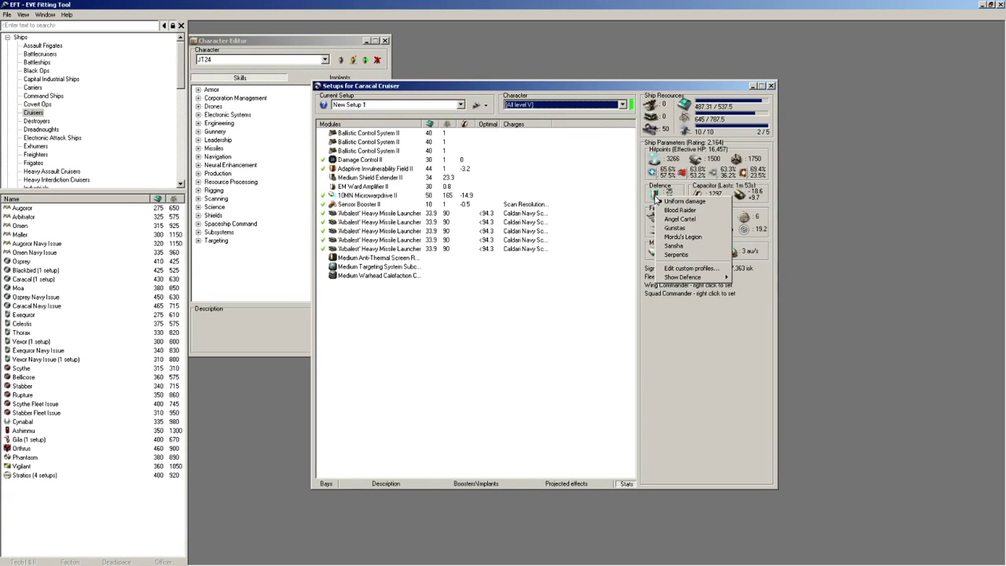
click(705, 273)
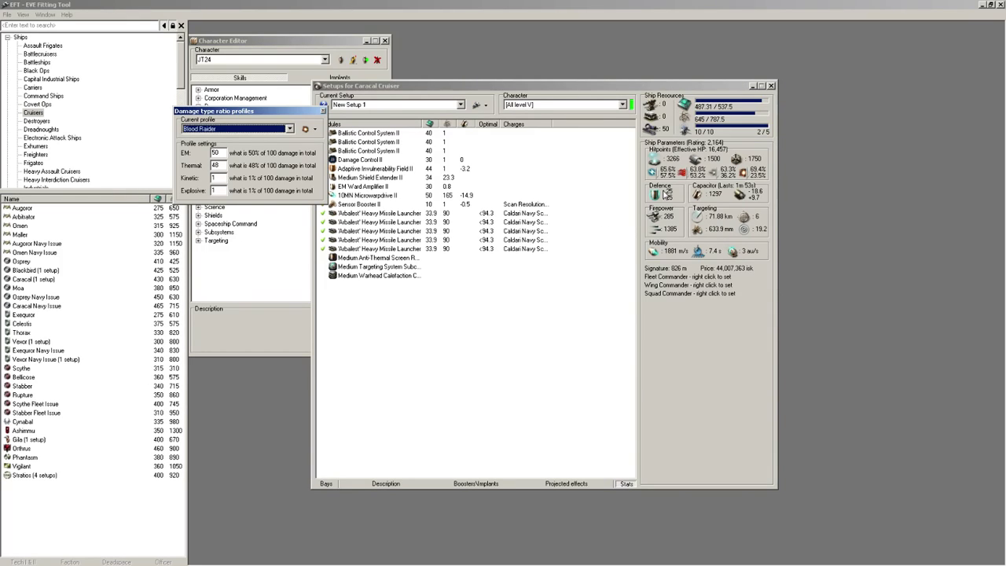
click(324, 110)
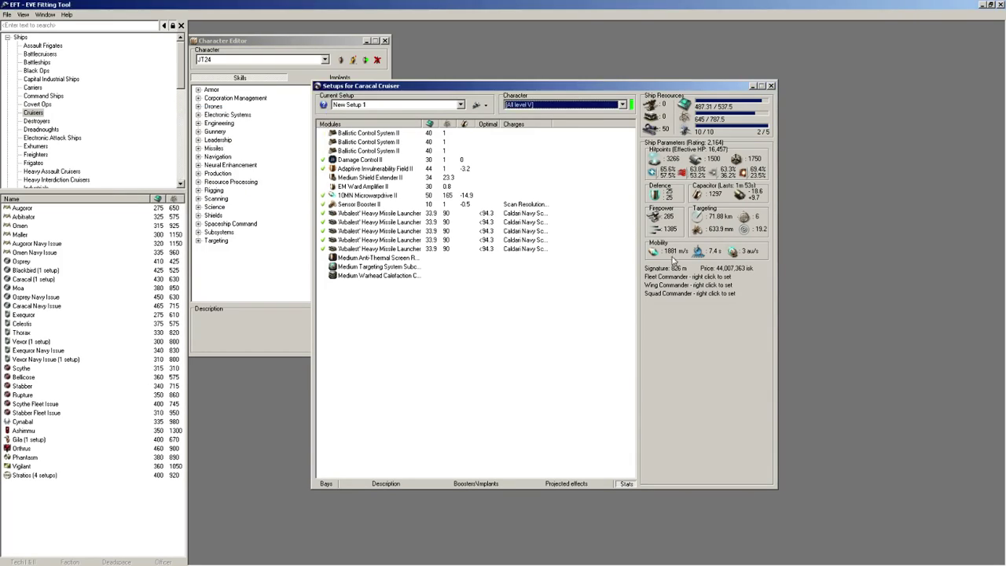
Step: Create a new custom damage profile named Angel for the ship's defence calculation
right_click(664, 191)
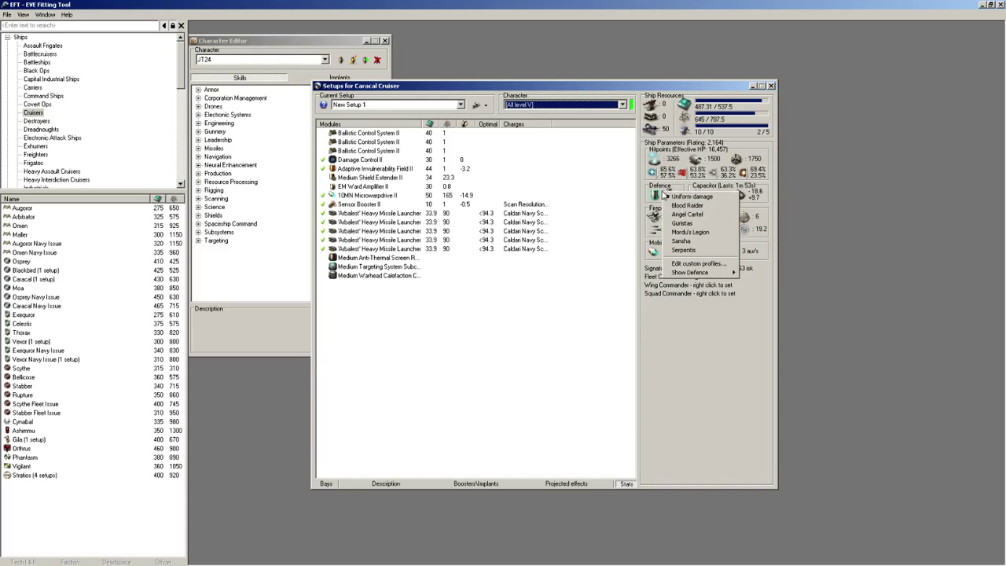
click(707, 265)
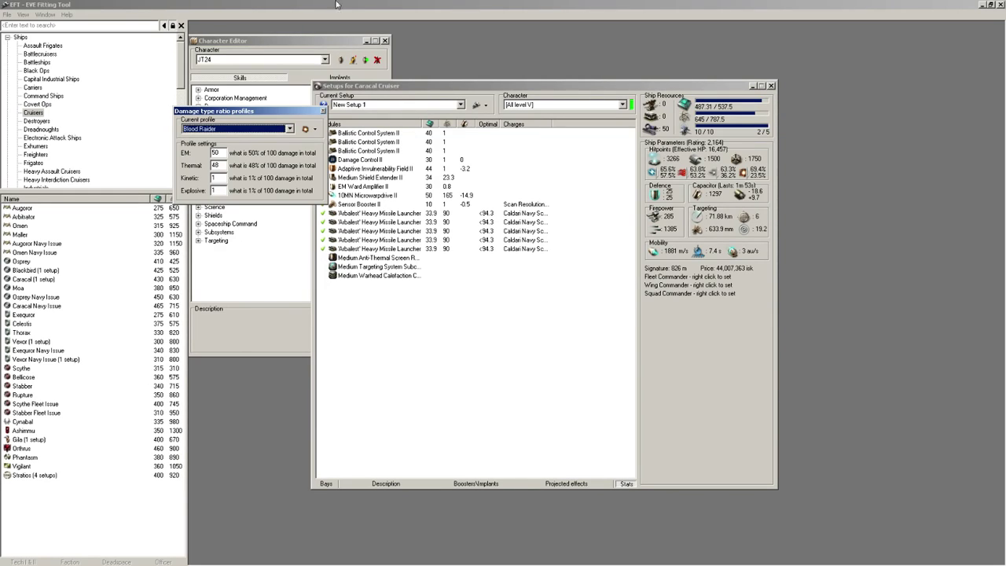
click(315, 131)
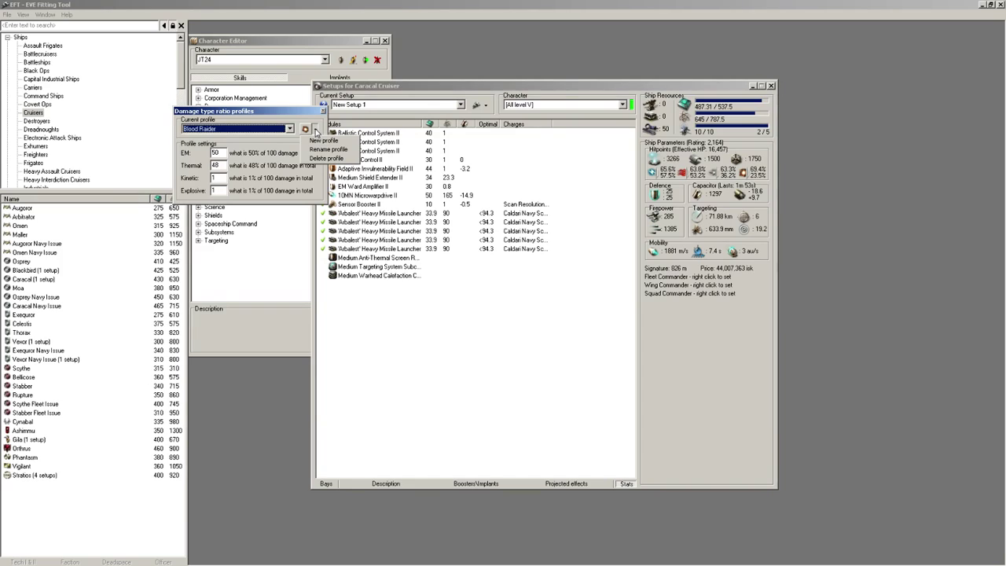
click(329, 142)
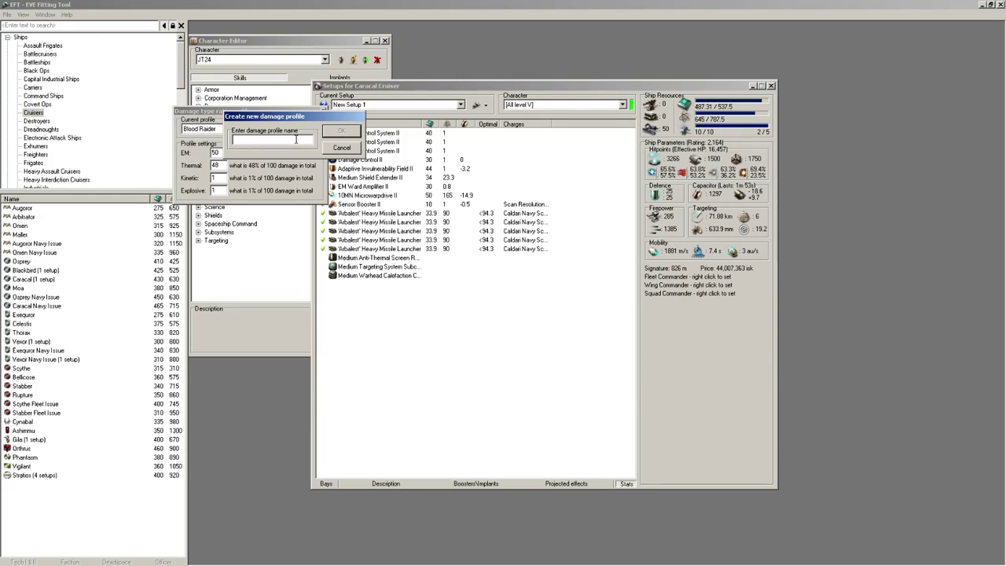
text(Angel)
click(351, 132)
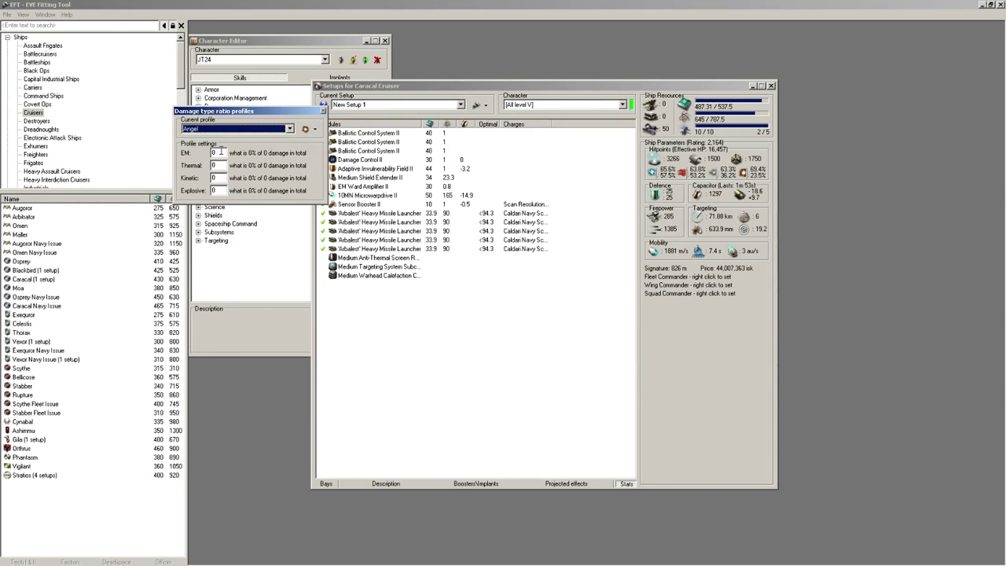
Step: Set the Angel profile to 70 explosive and 30 kinetic damage and apply it to the Caracal's defence
click(221, 152)
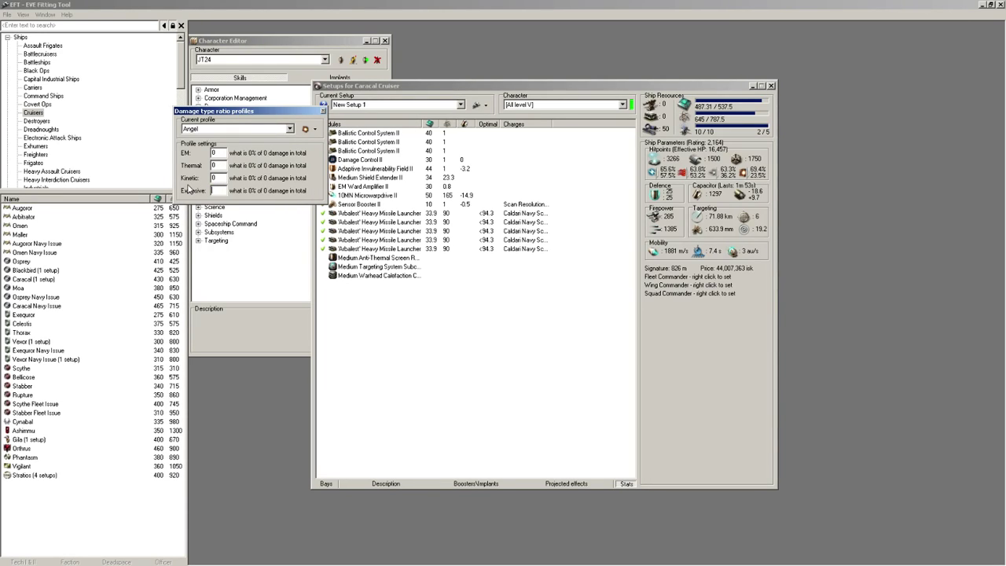
text(70)
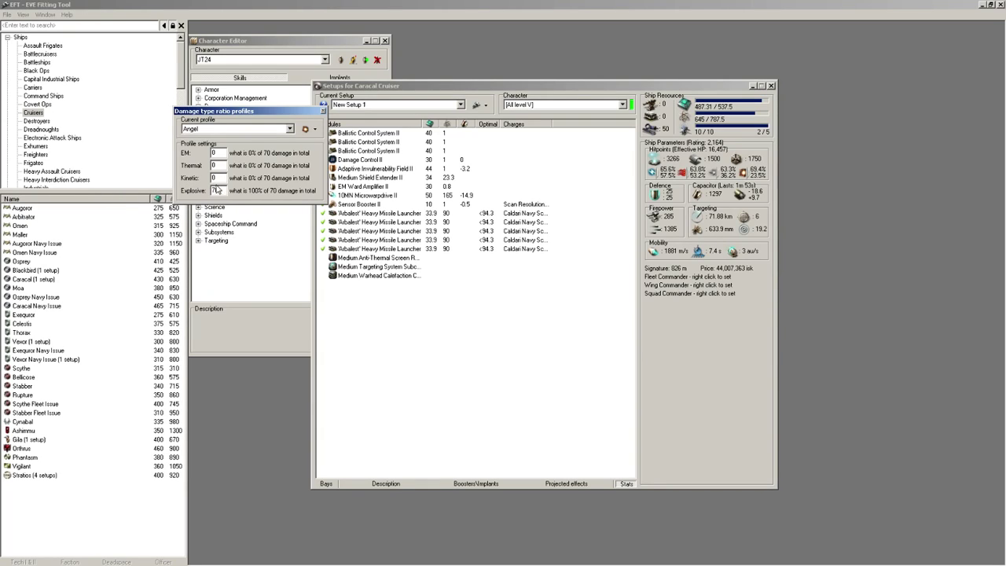
text(30)
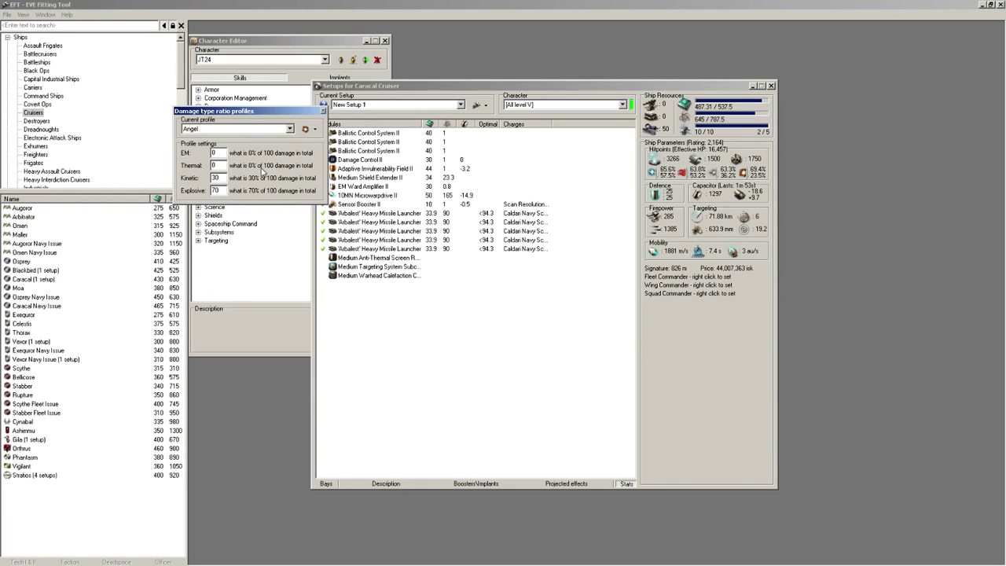
click(322, 112)
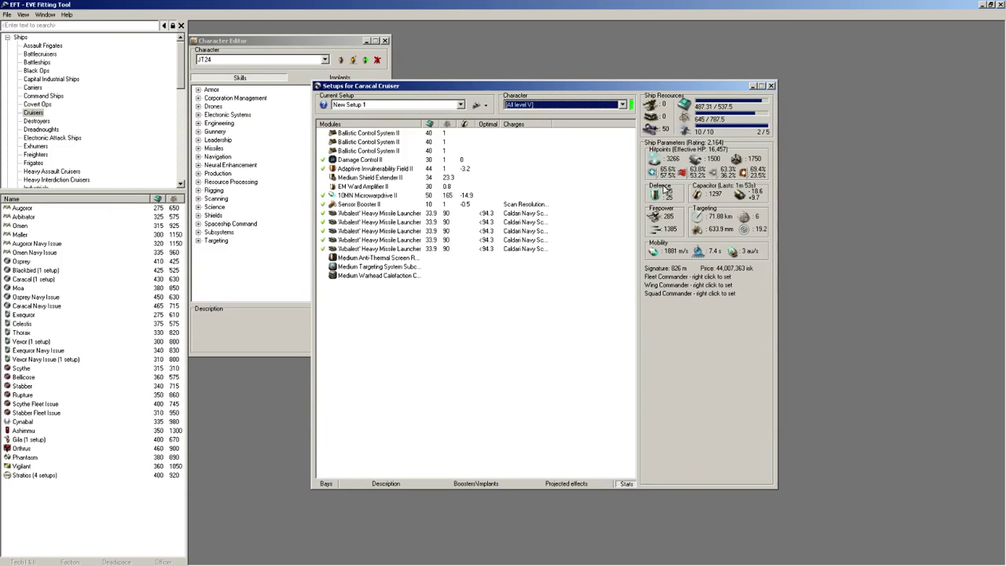
right_click(661, 193)
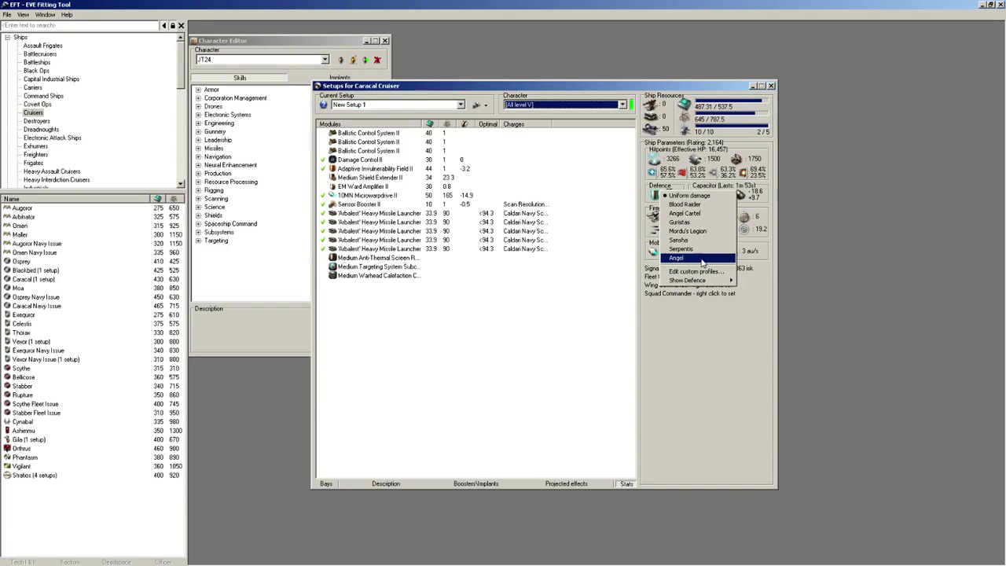
click(702, 262)
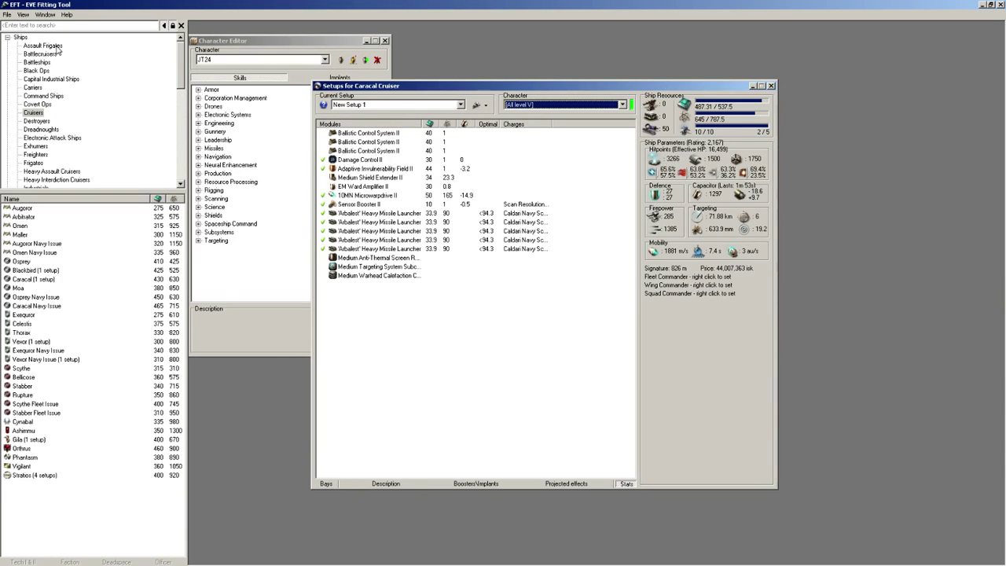
Step: Open the Dominix setups from the battleships and assign the lenway character to them
click(39, 63)
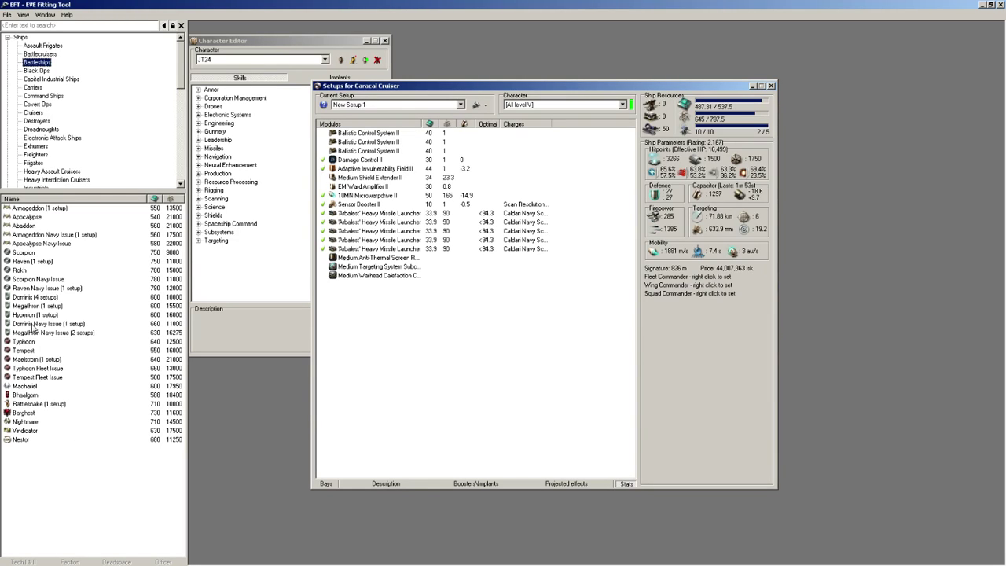
double_click(31, 298)
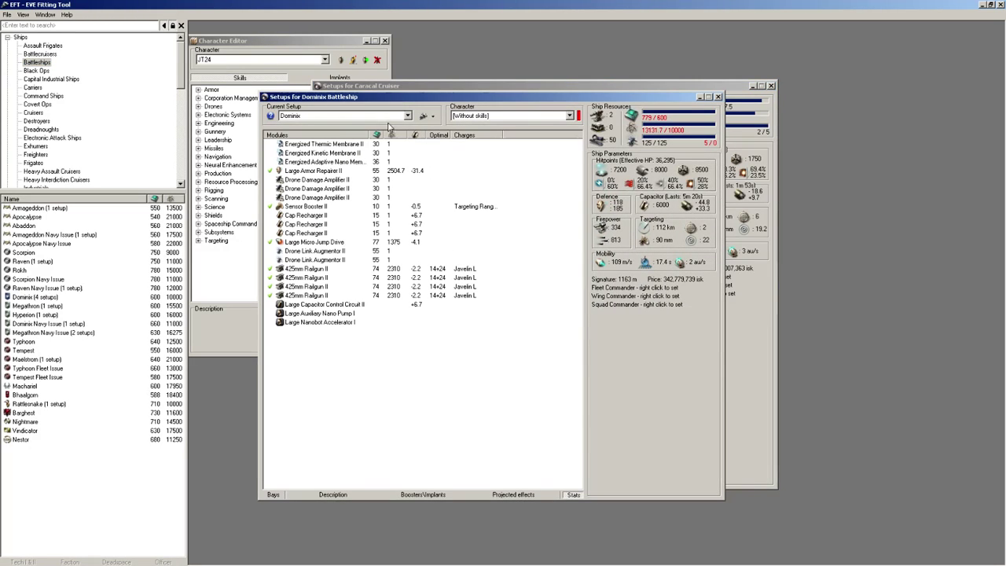
click(407, 115)
click(462, 116)
click(541, 120)
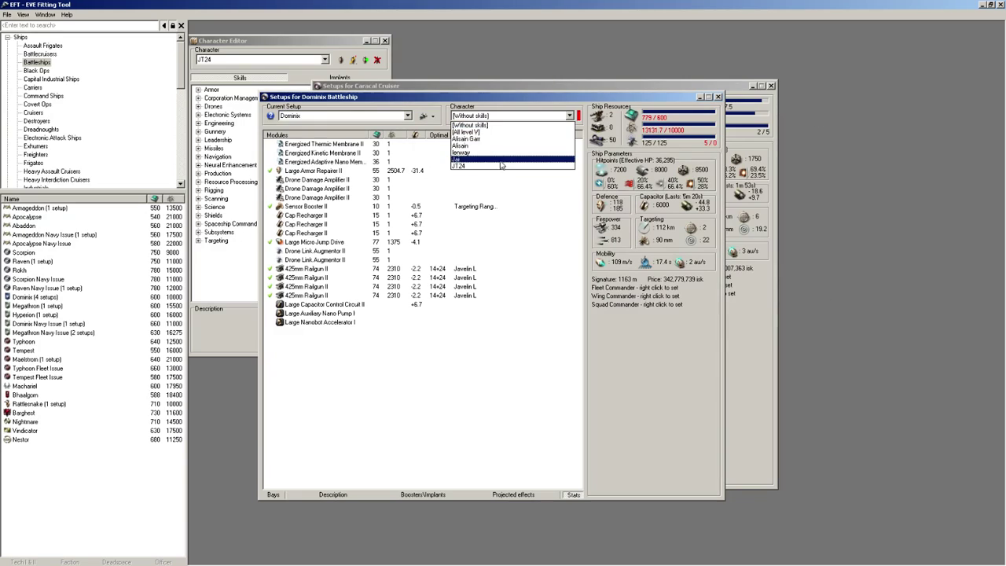
click(499, 154)
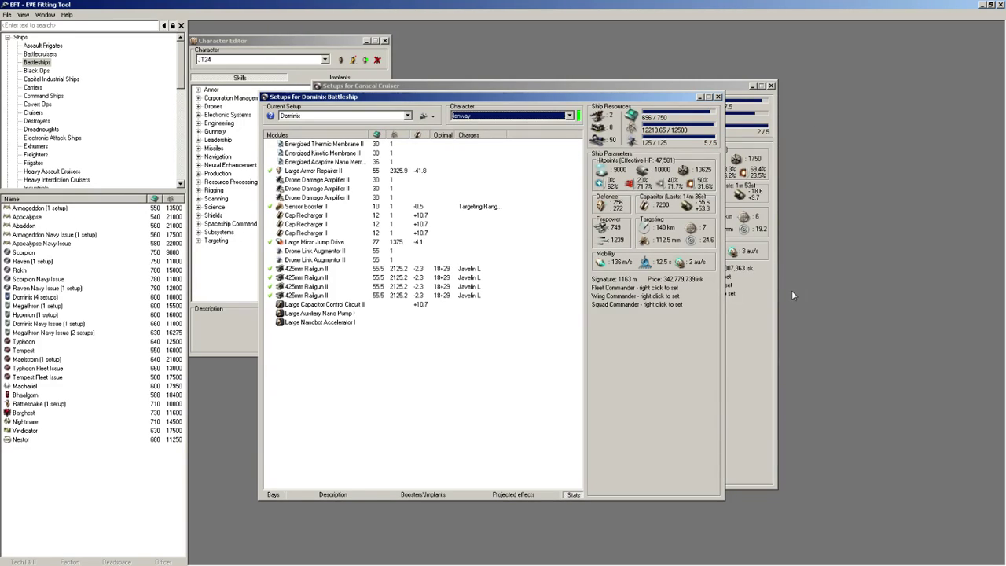
click(508, 389)
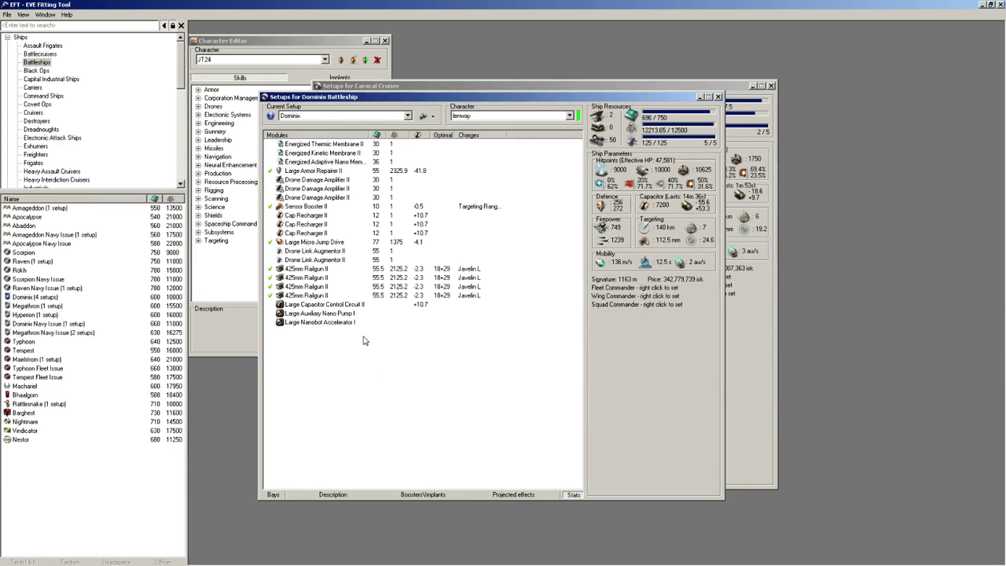
Step: Compare the Dominix setups Whats taters?, Dominix import 1 and New Setup 1, ending on New Setup 1
click(408, 116)
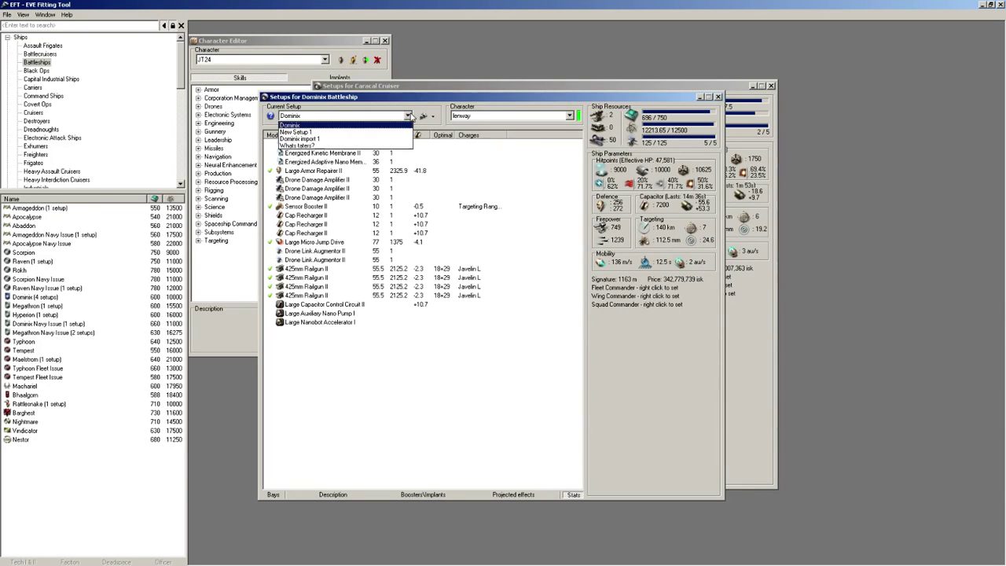
click(328, 151)
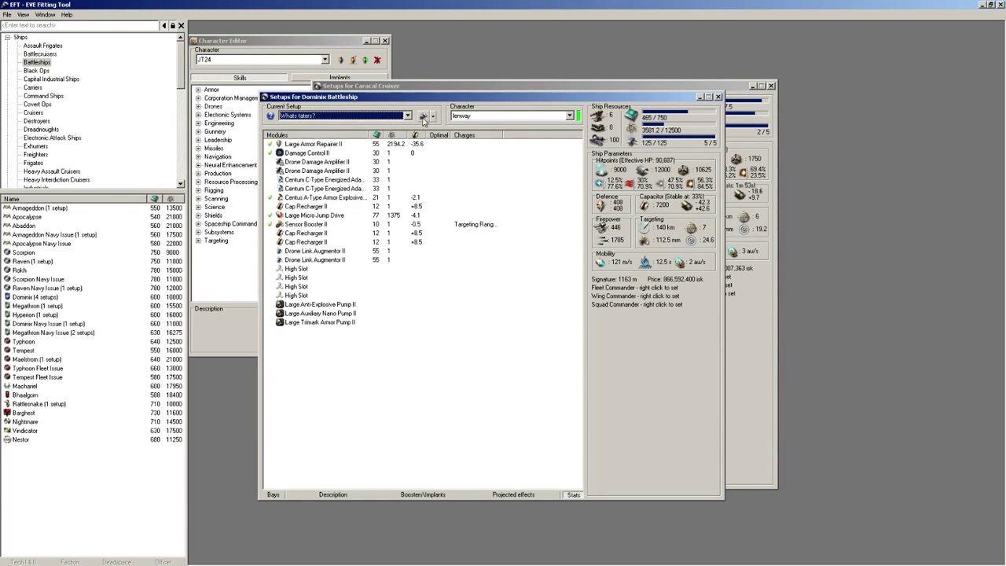
click(398, 118)
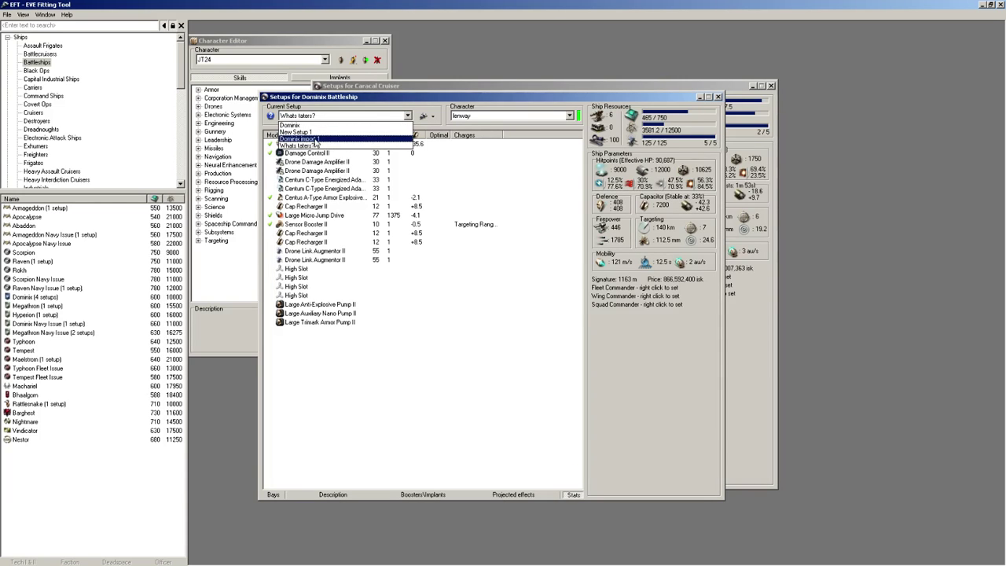
click(370, 138)
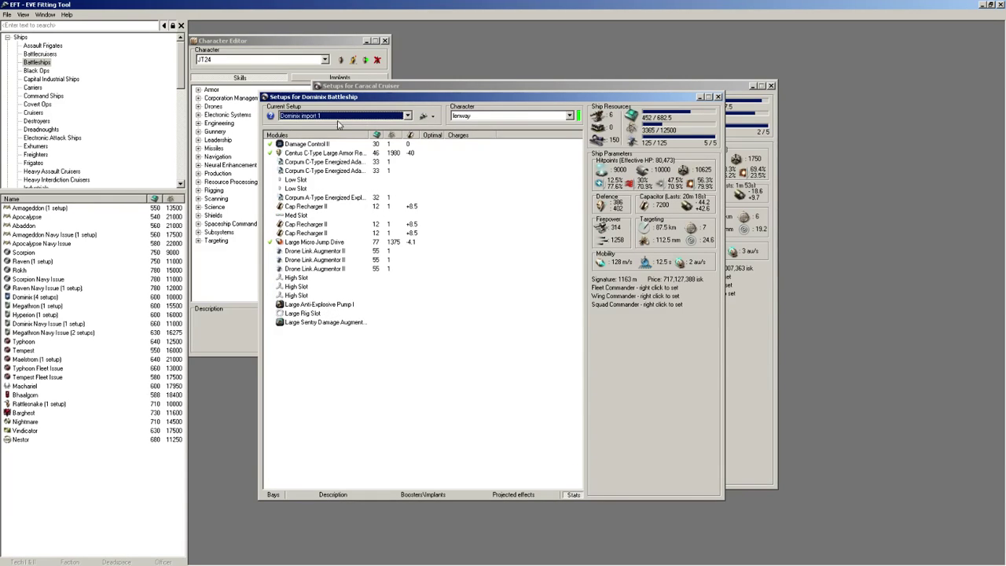
click(340, 118)
click(319, 133)
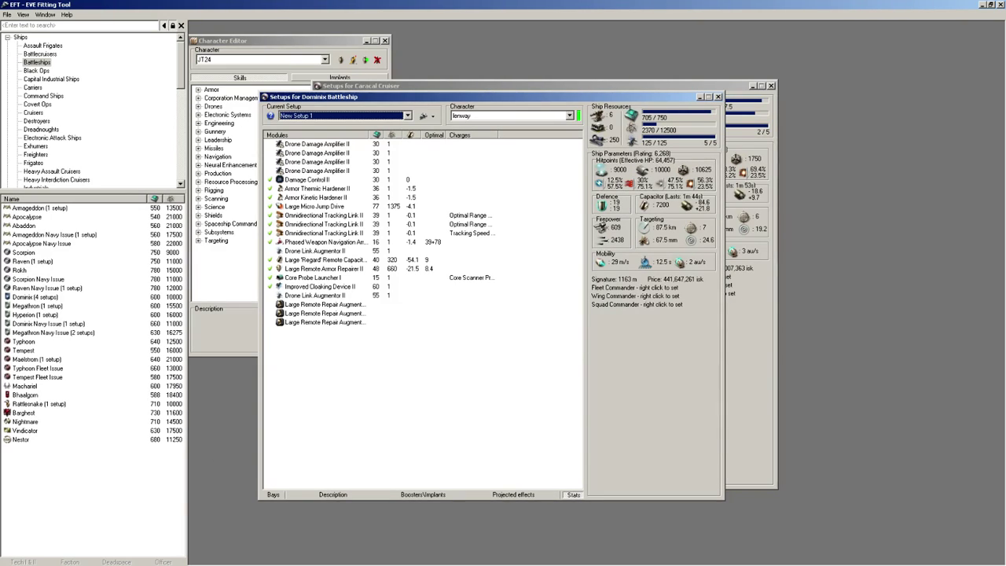
Step: Move the Dominix setup window to reveal its full module names and check the damage profile choices for its defence
key(alt+Tab)
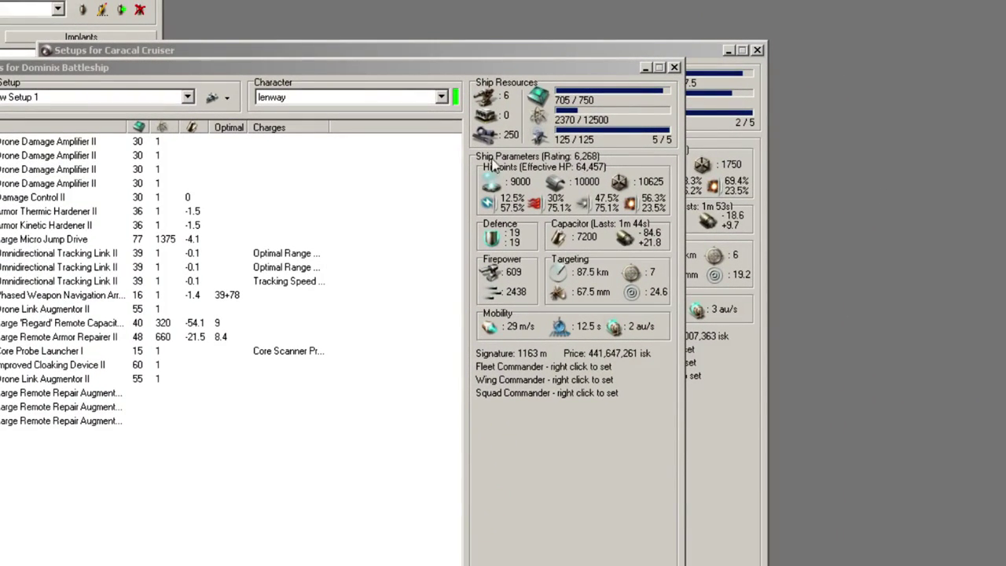
click(585, 180)
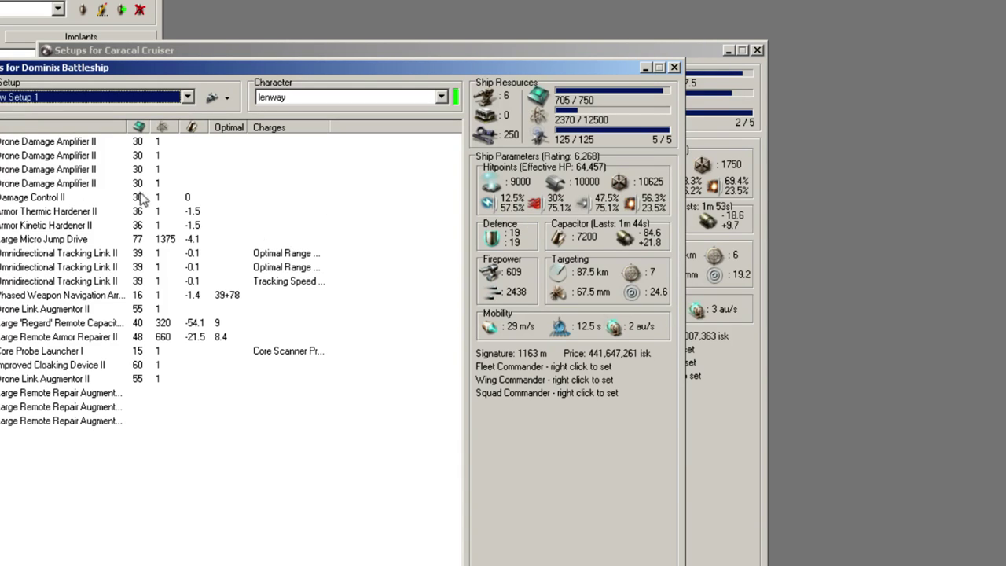
drag(387, 69, 427, 70)
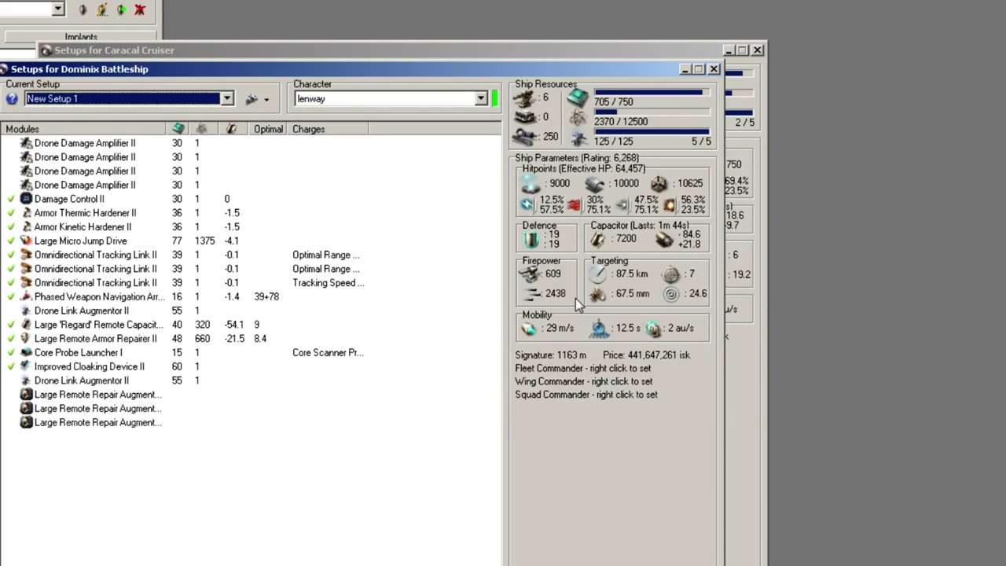
right_click(545, 240)
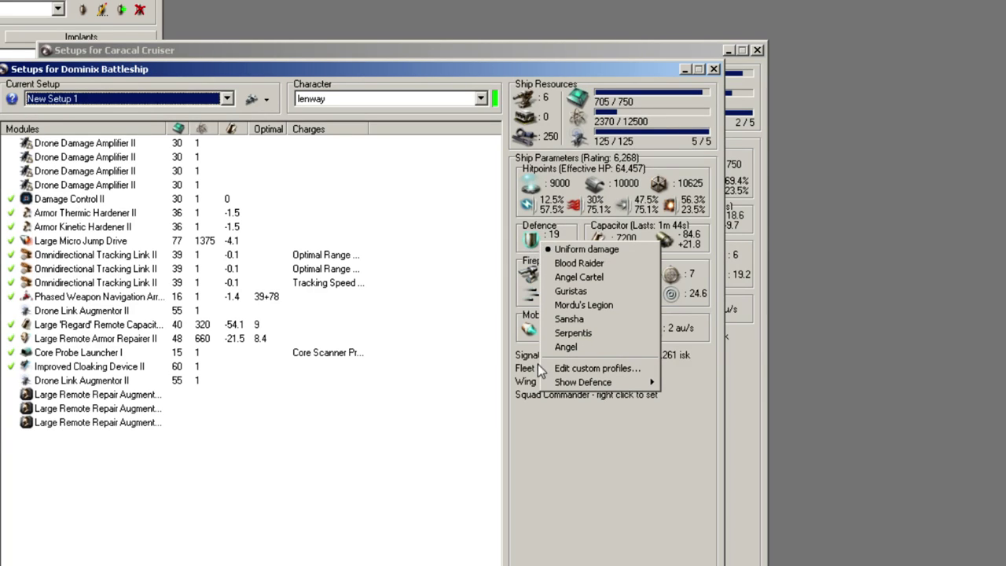
click(672, 426)
Step: Show the Dominix's lock time on the Frigate (40), Frigate with MWD (200) and finally Light drone, Capsule (25) presets
right_click(606, 301)
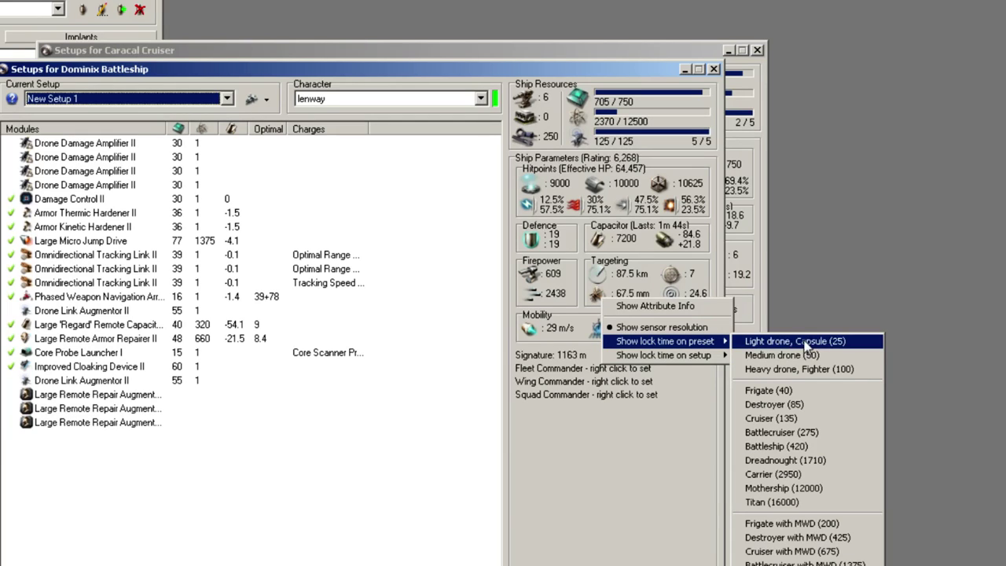
click(817, 393)
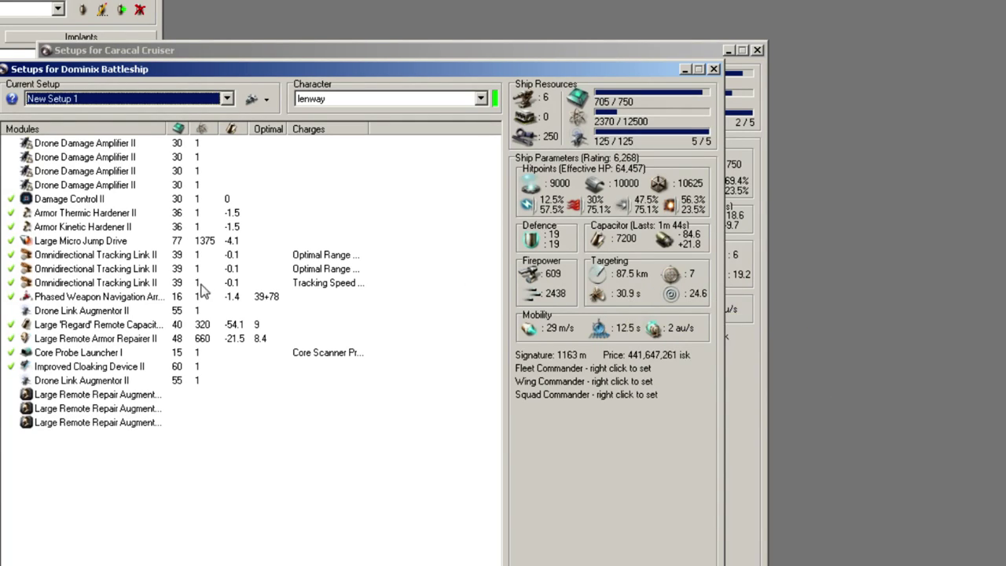
right_click(621, 291)
mouse_move(719, 337)
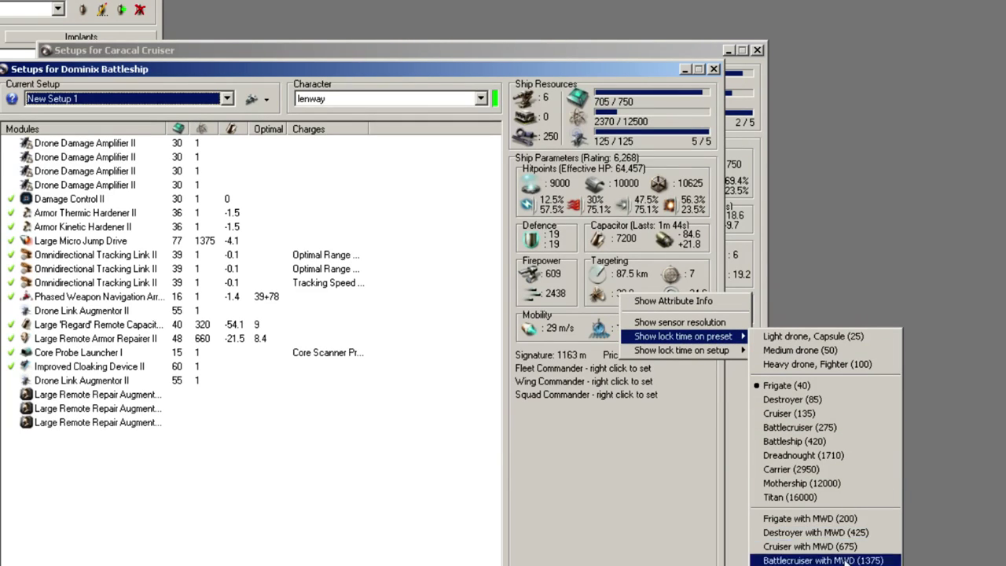
click(862, 520)
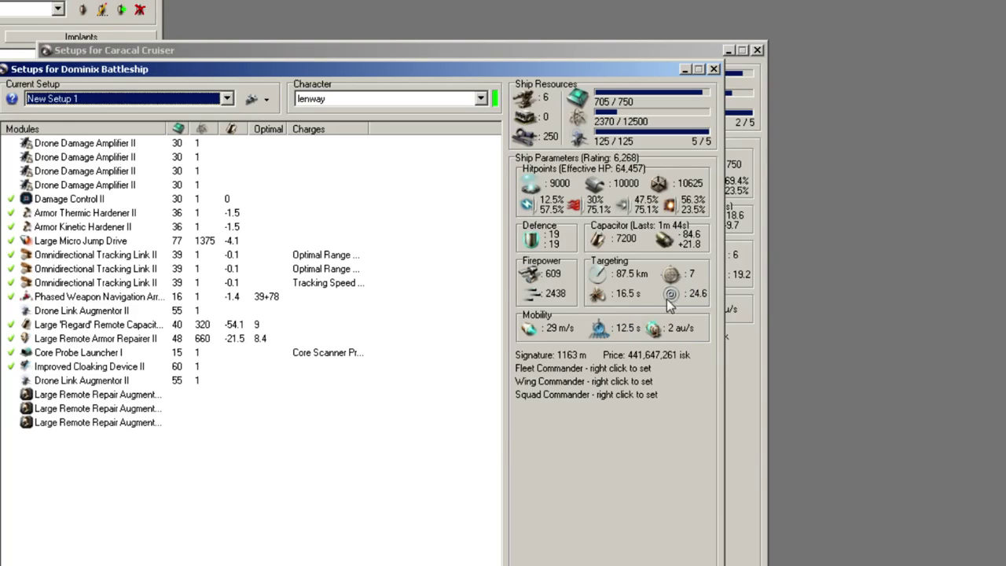
right_click(622, 299)
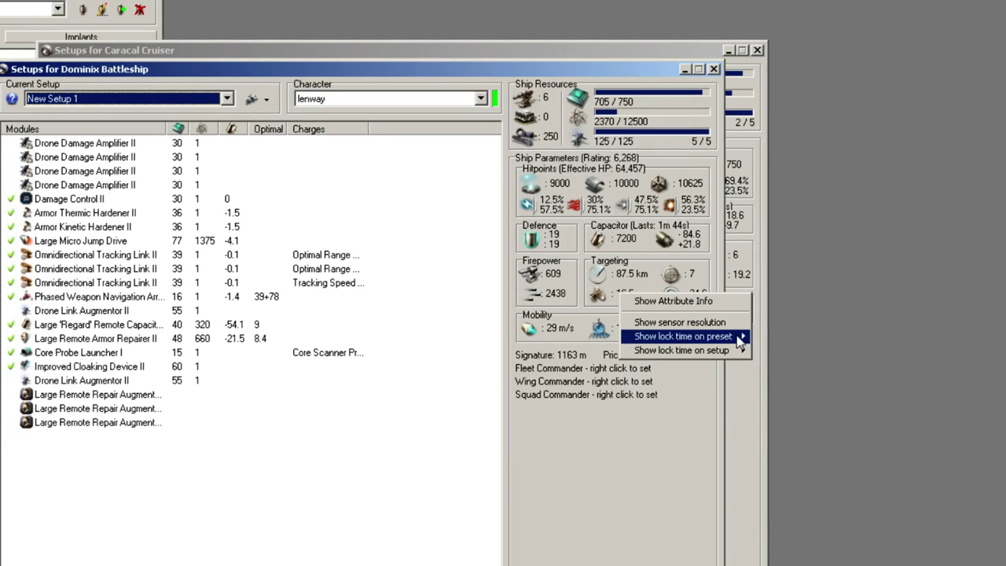
mouse_move(737, 337)
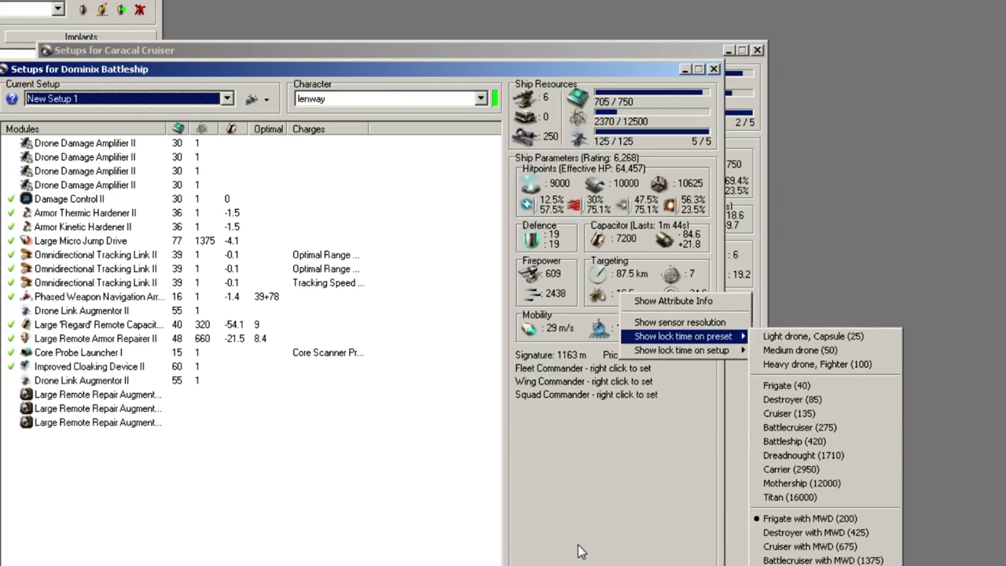
click(820, 338)
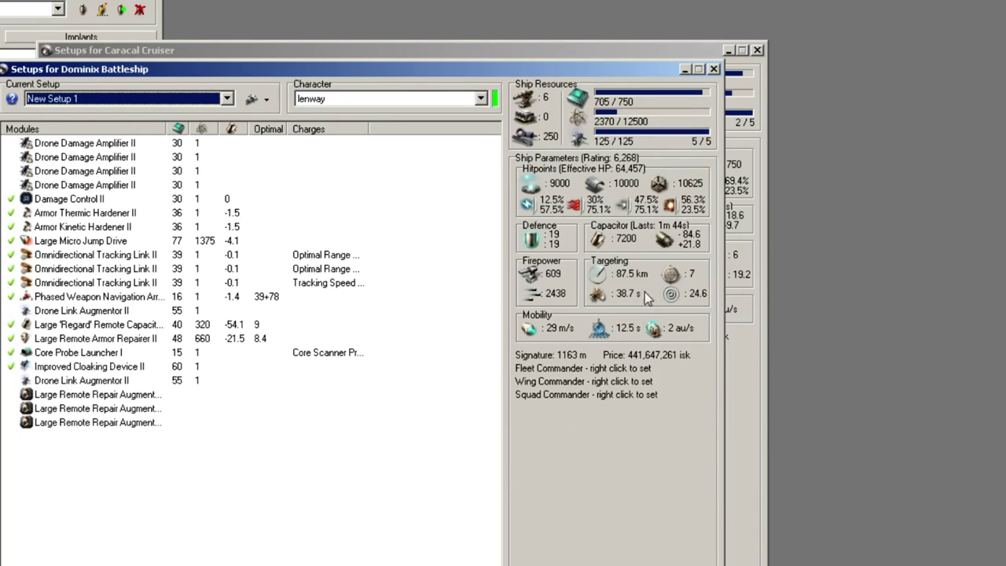
Step: Give the Dominix fleet commander bonuses from the [All level V] character, and close the Dominix setups
right_click(549, 379)
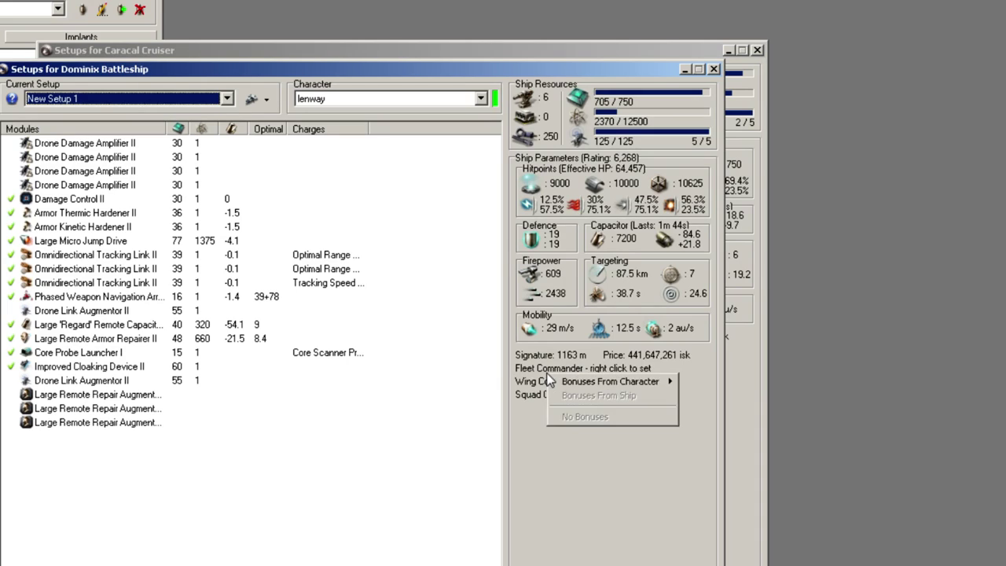
mouse_move(646, 375)
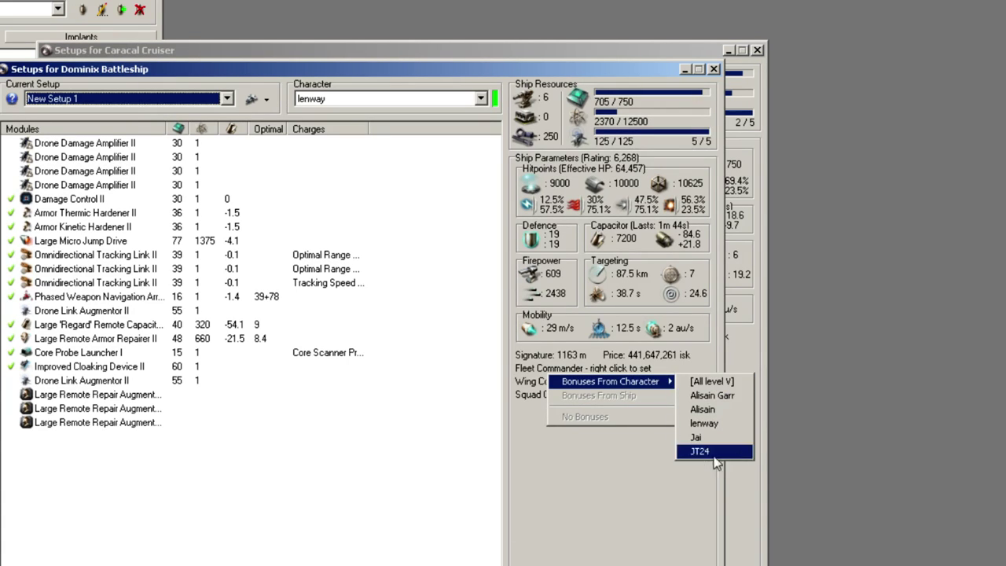
click(728, 384)
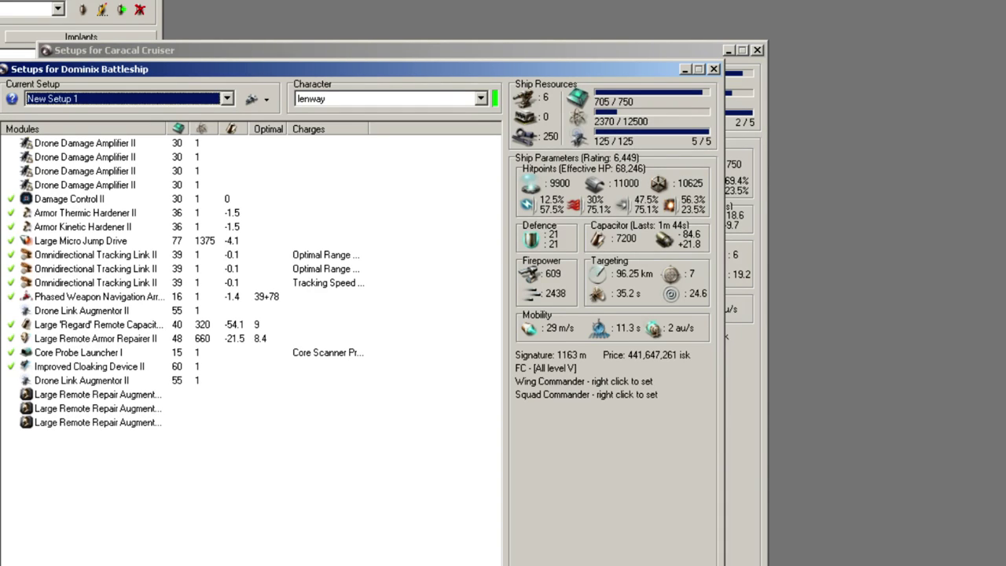
click(714, 70)
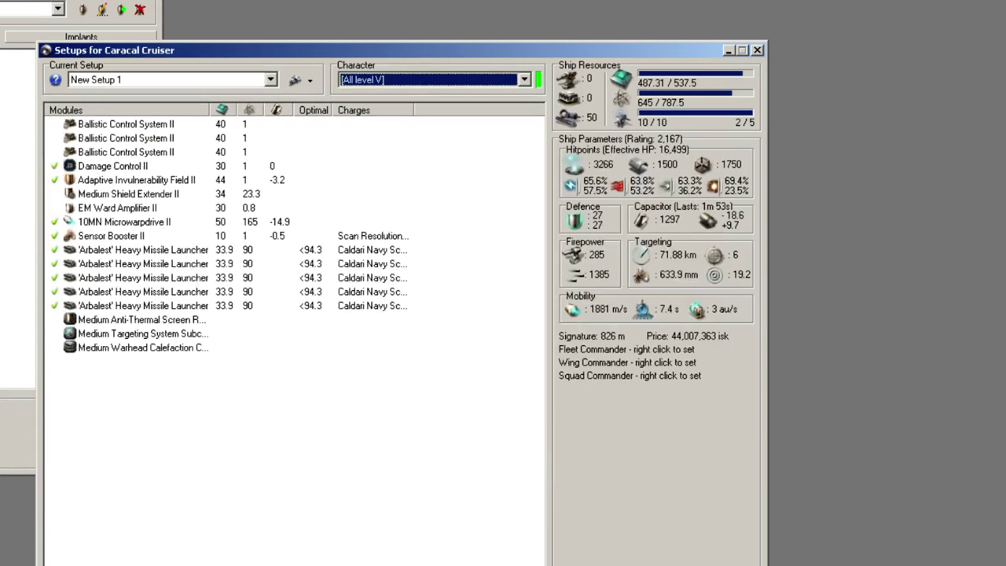
Step: Copy the Caracal's New Setup 1 to the clipboard and import it as a loadout into EVEMon's Caracal skill plan
click(309, 82)
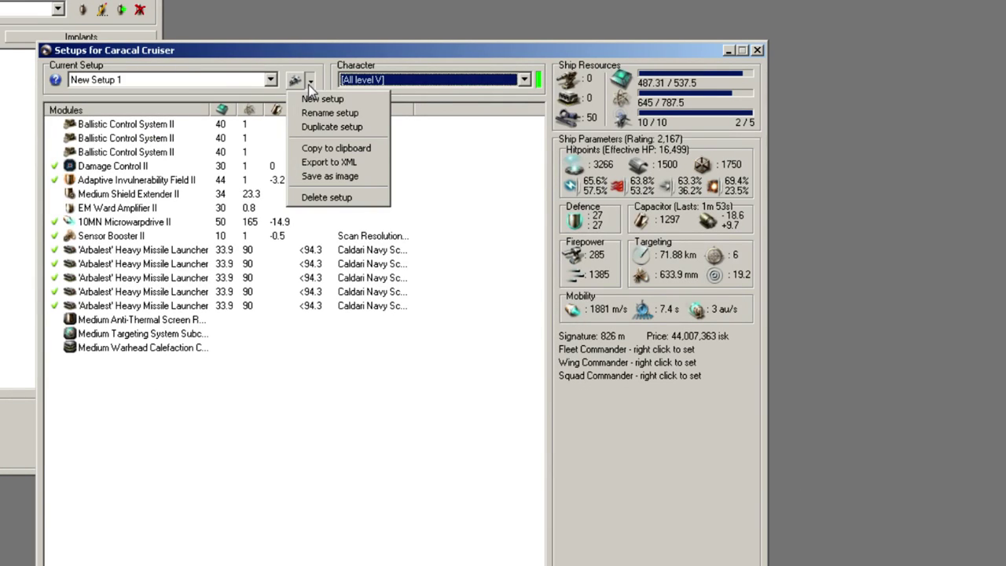
click(360, 148)
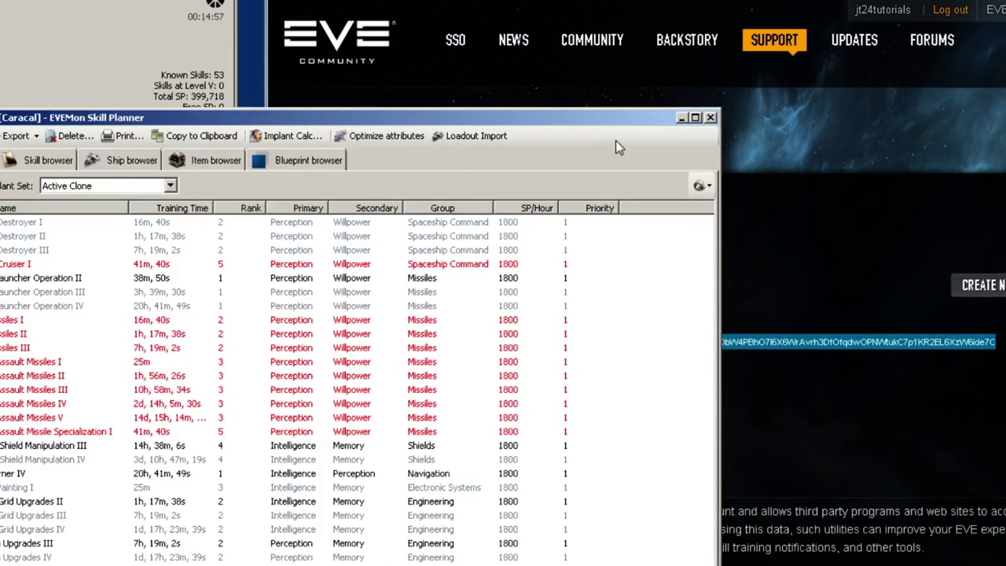
click(476, 136)
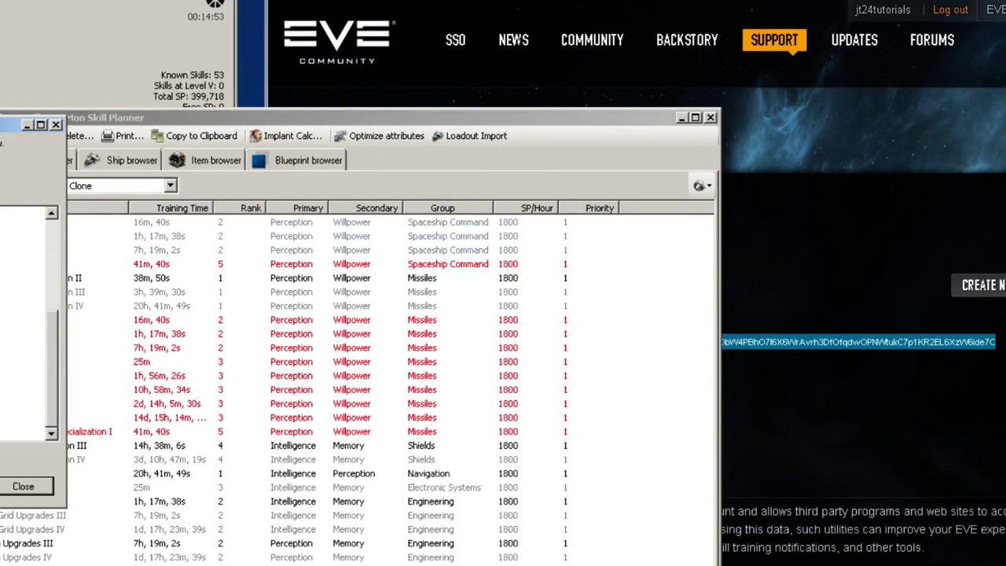
click(23, 486)
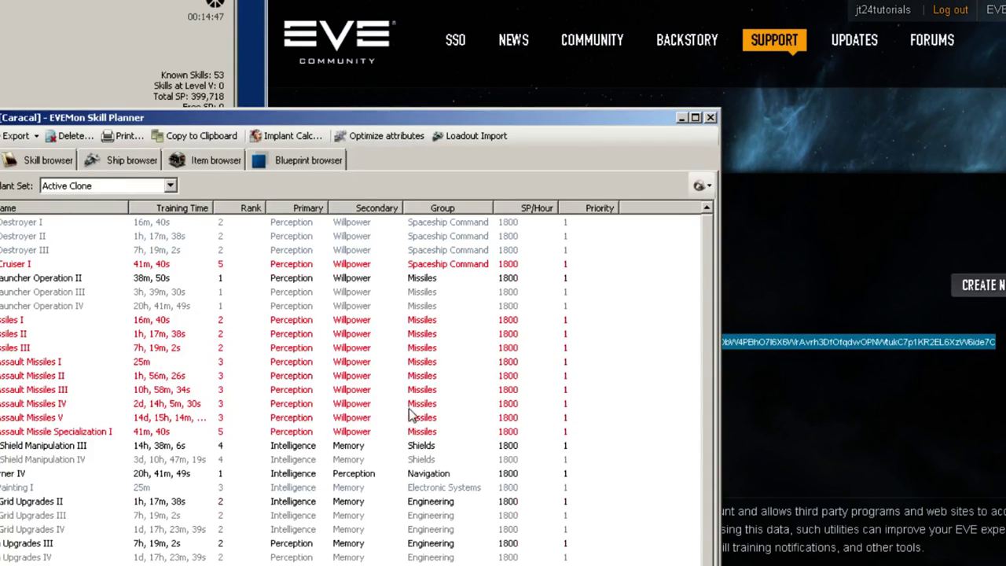
Step: Bring the Loadout Import window fully into view over the skill planner, check the parsed Caracal fitting, and close it
scroll(456, 420, down, 4)
scroll(456, 421, up, 4)
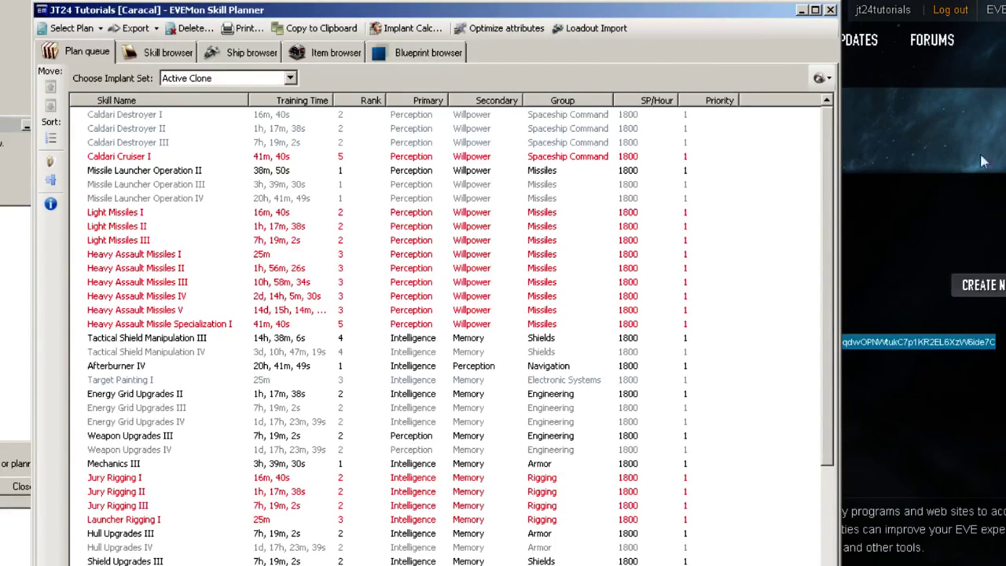
click(24, 501)
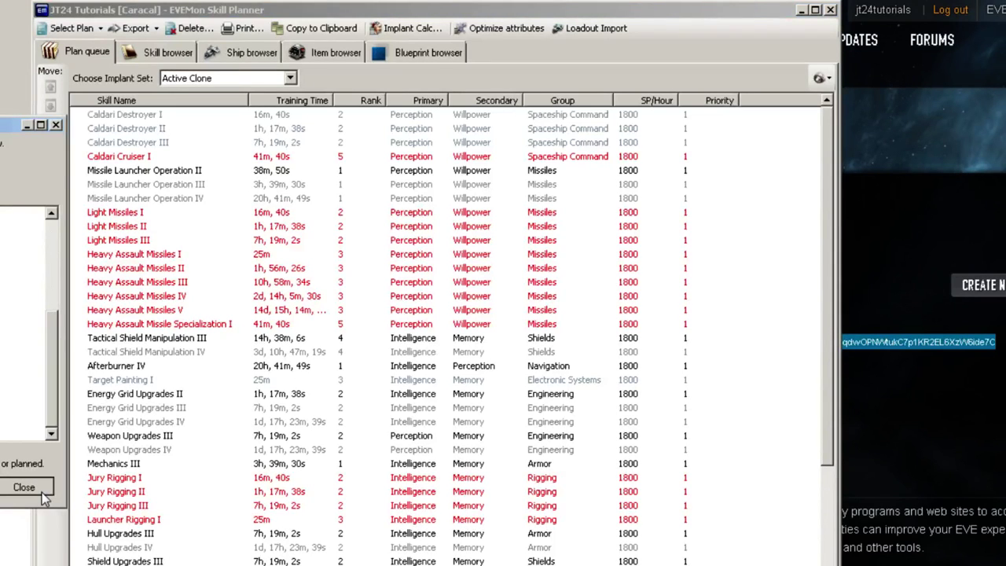
click(41, 491)
drag(0, 124, 596, 125)
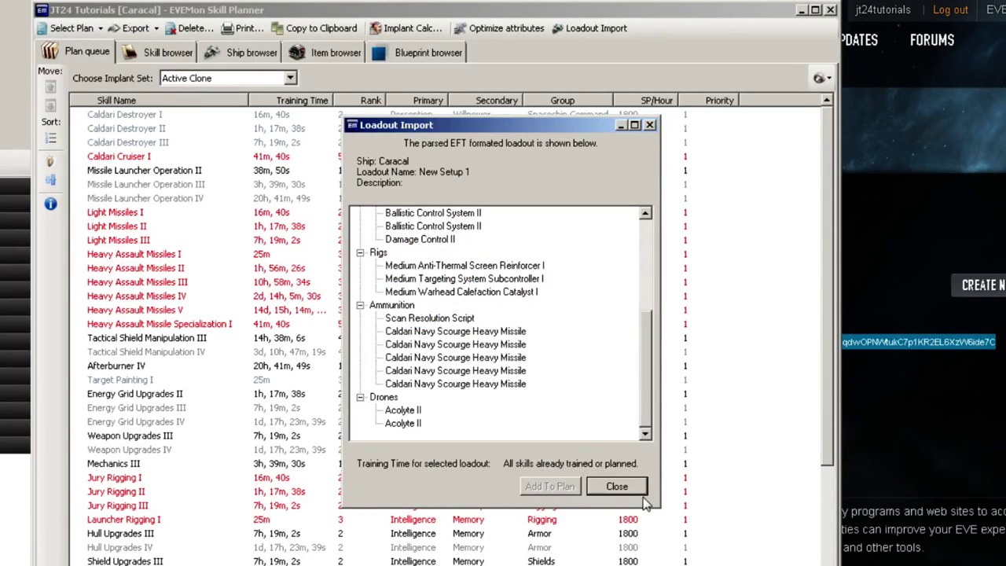
click(621, 487)
Step: Examine the Caracal plan queue for the skills the imported fitting requires and their training times
click(236, 397)
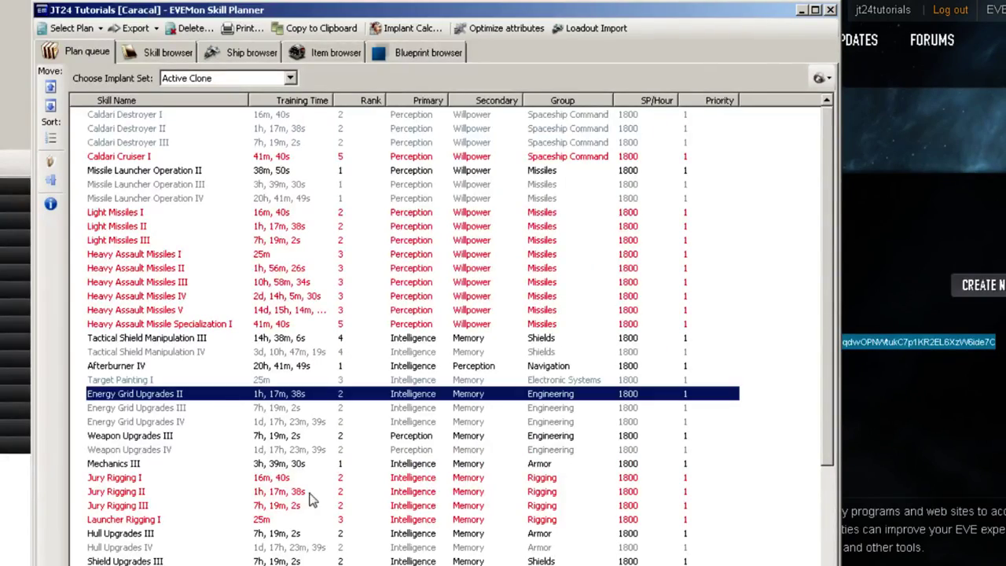
scroll(258, 239, down, 5)
scroll(292, 368, up, 5)
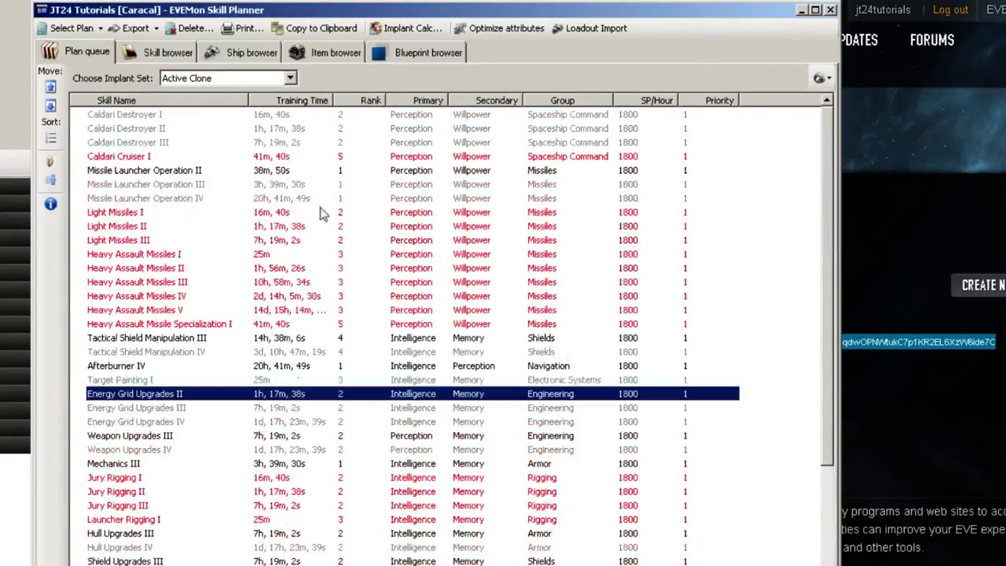
scroll(322, 214, down, 4)
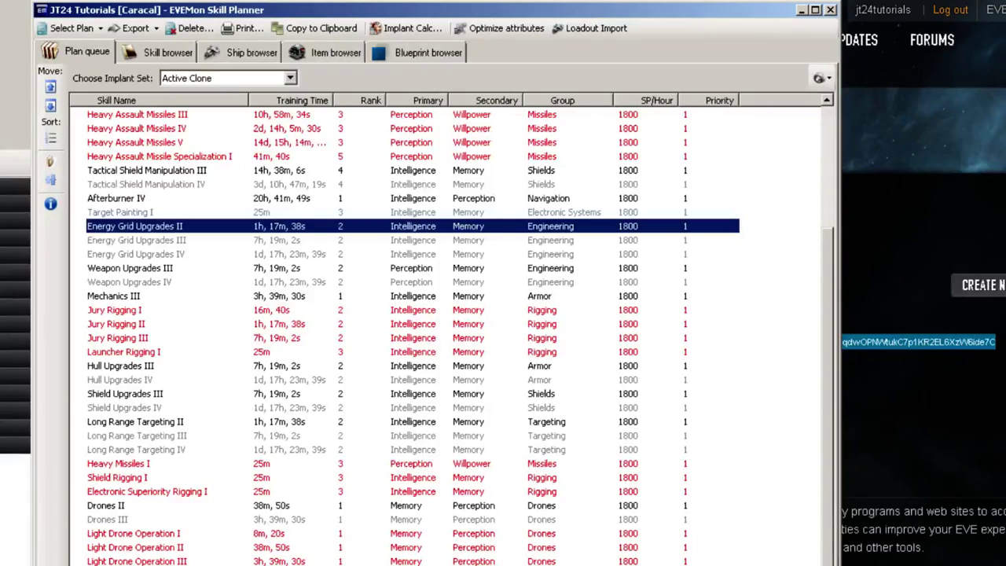
scroll(74, 539, up, 2)
scroll(205, 417, up, 2)
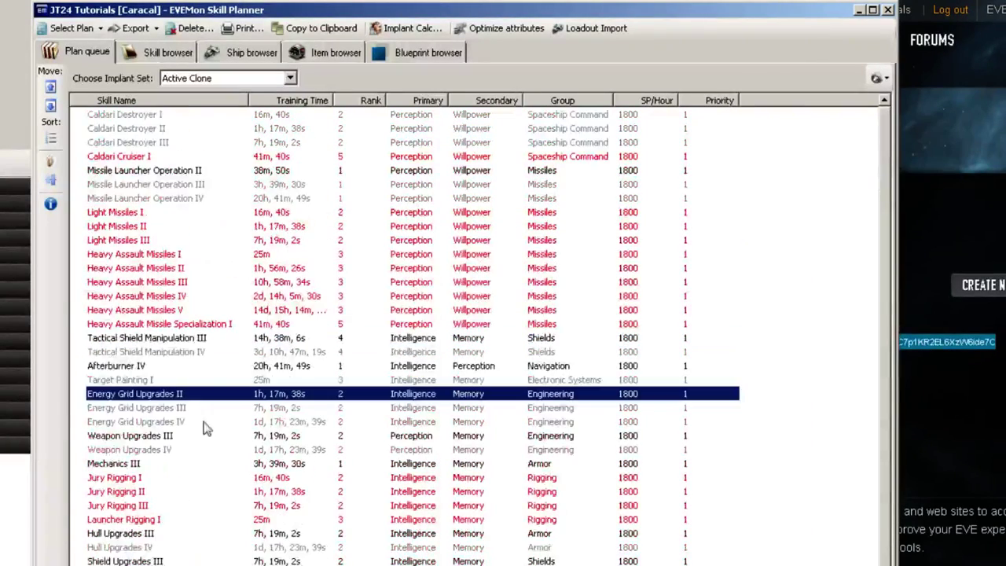
scroll(275, 287, down, 1)
scroll(297, 240, down, 1)
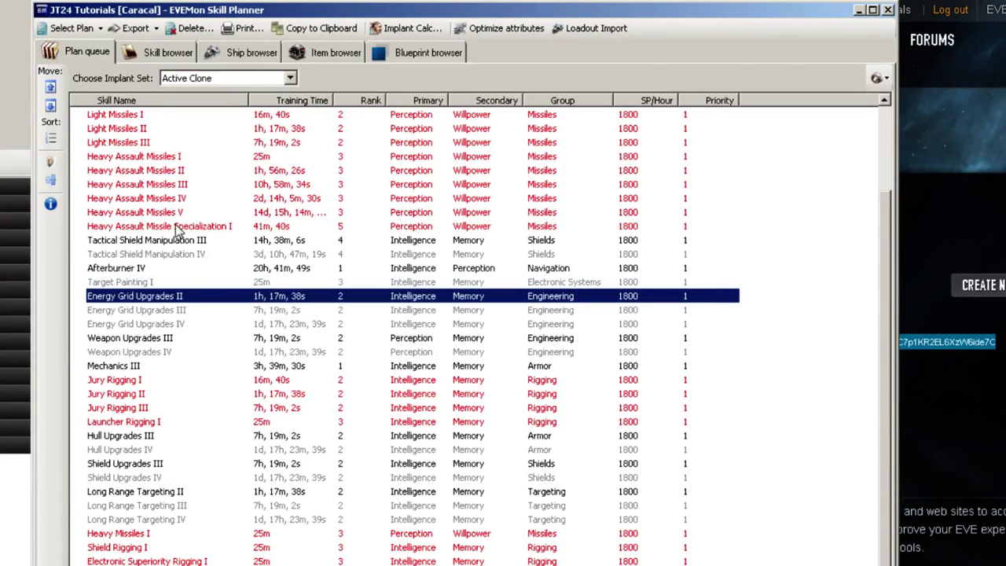
scroll(190, 196, up, 1)
scroll(190, 197, down, 1)
Step: Sort the Caracal plan by ascending training time and look over the reordered skills
click(310, 100)
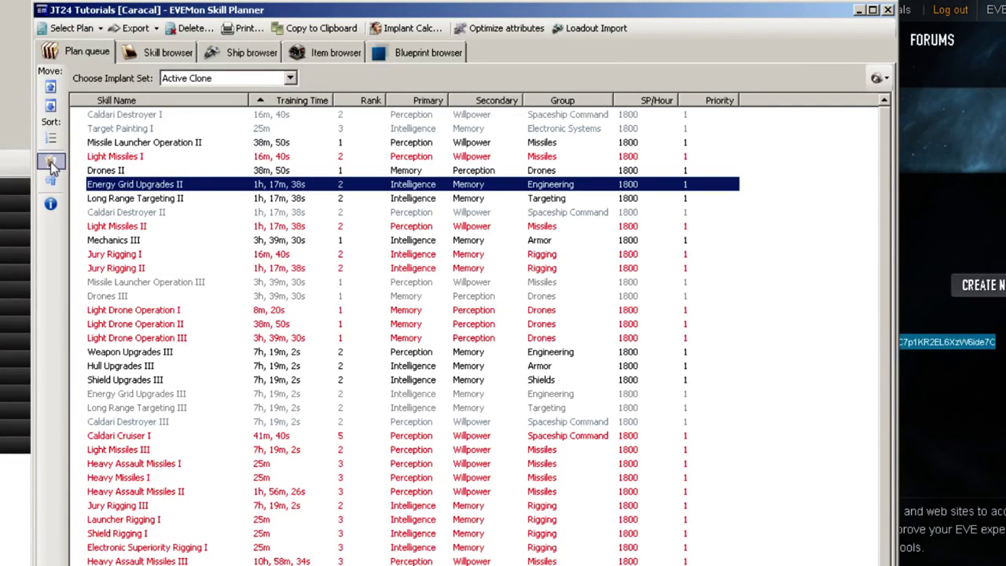
scroll(276, 212, down, 2)
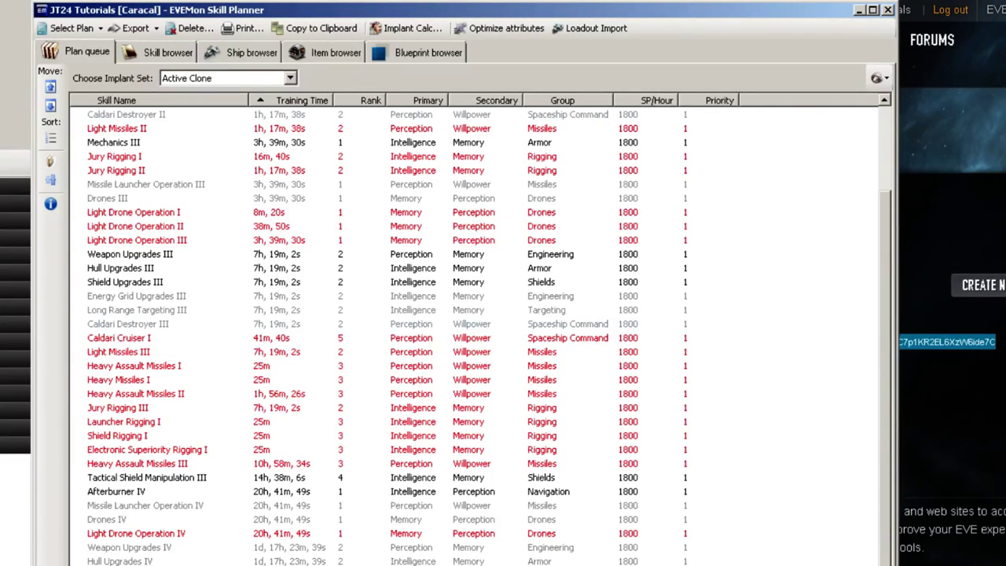
scroll(241, 364, up, 3)
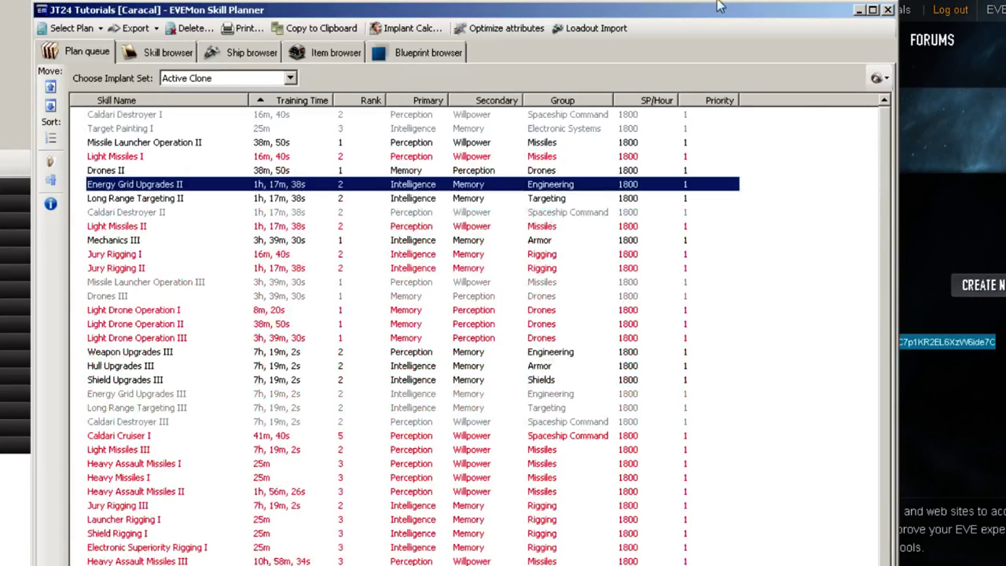
Step: Close the Caracal skill planner and the EVEMon main window
click(889, 10)
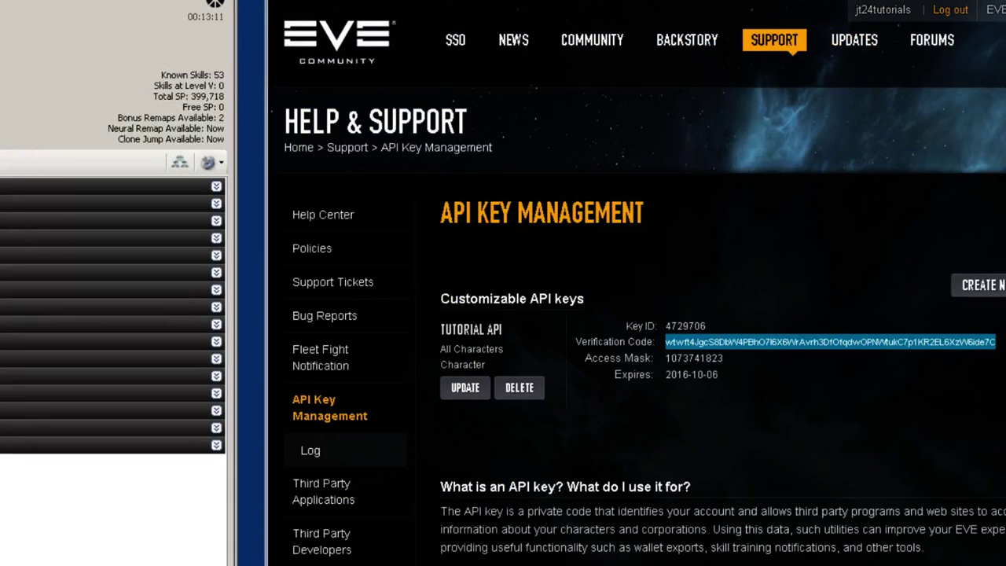
key(alt+F4)
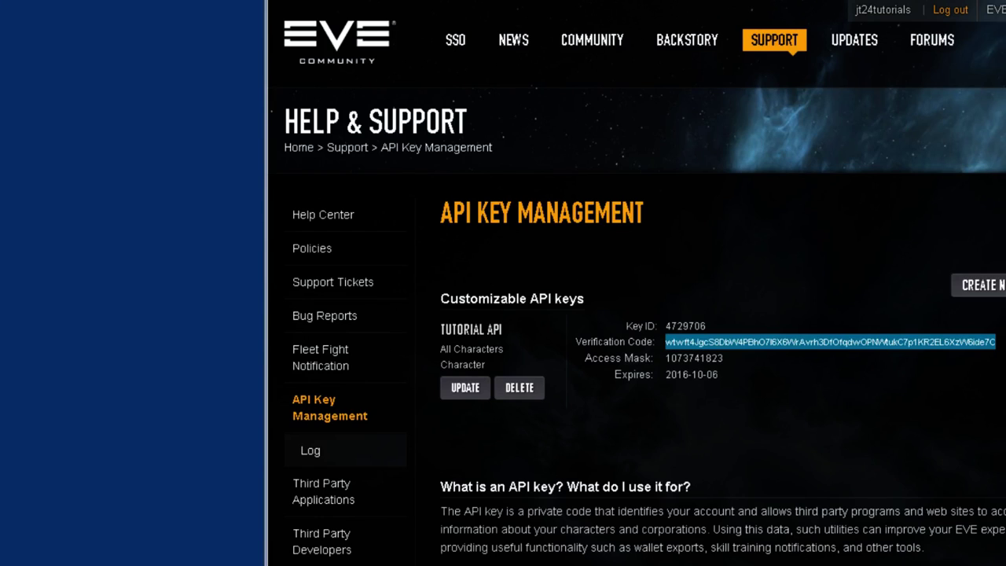